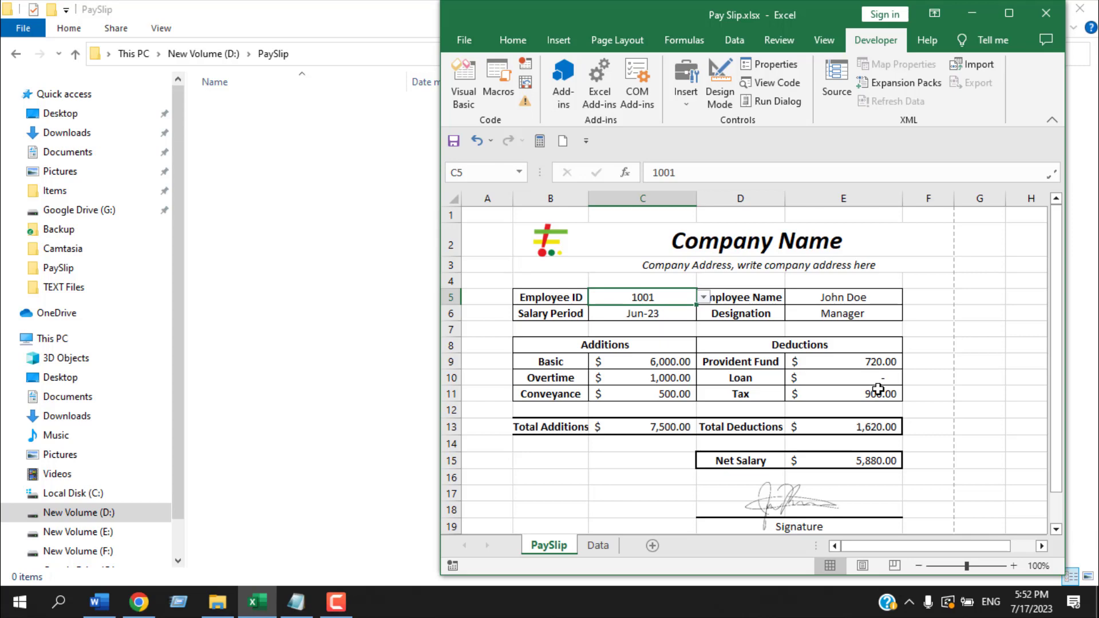
Run the PDF export macro for employees 1001–1020 and dismiss the 'Pdf has been created' message
{"action": "left_click", "coordinate": [563, 142]}
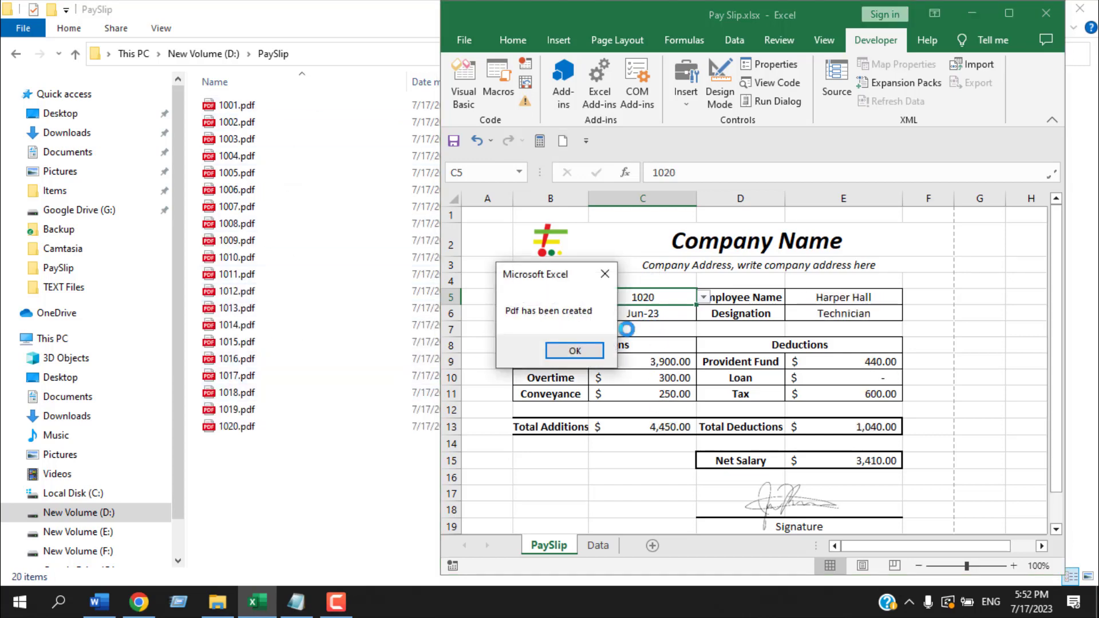
{"action": "left_click", "coordinate": [592, 352]}
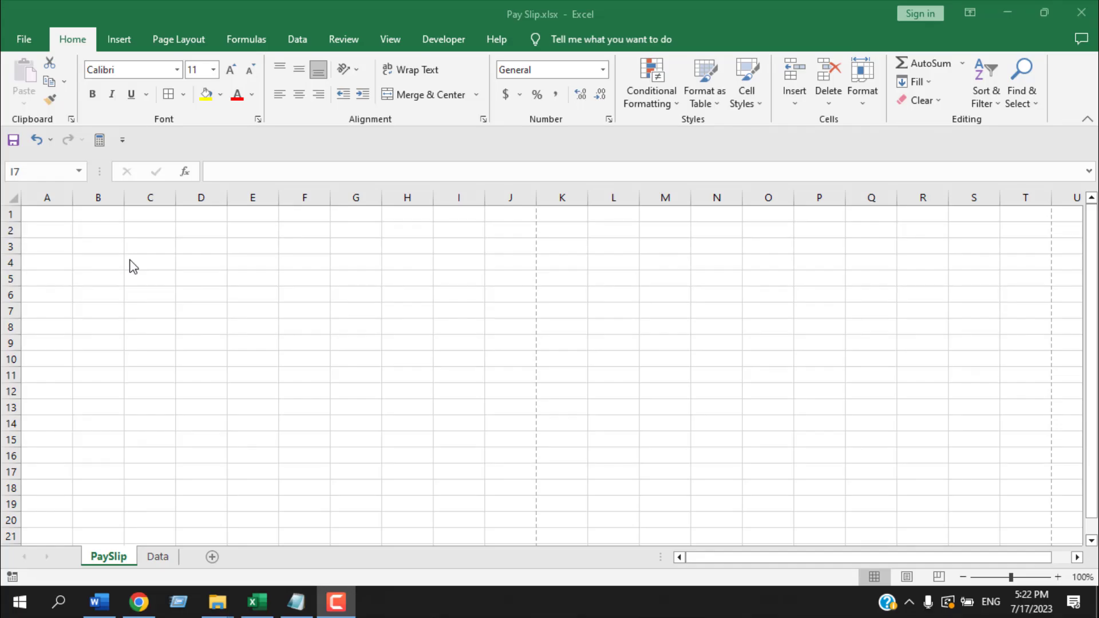
{"action": "left_click", "coordinate": [157, 557]}
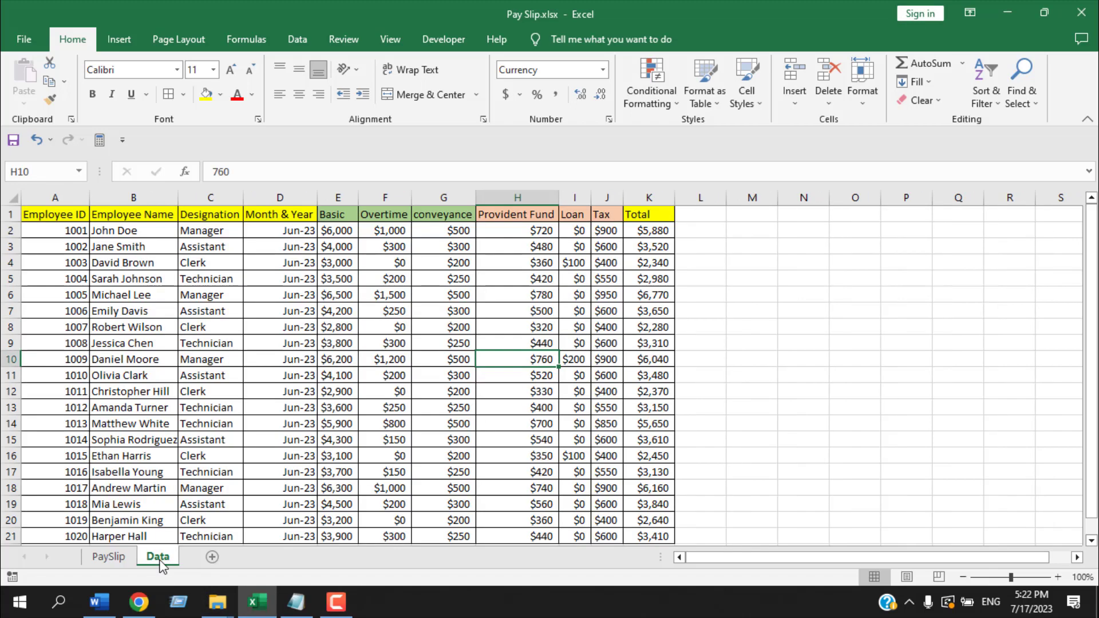
{"action": "left_click", "coordinate": [110, 557]}
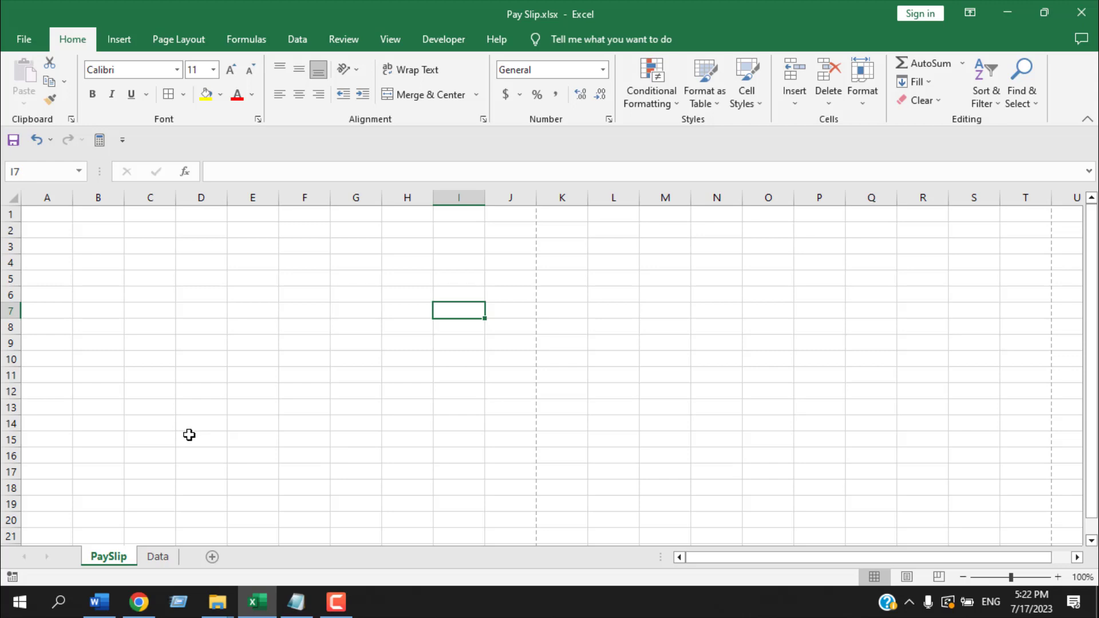
Merge and centre B2:G2 and enter the title 'Company Name'
{"action": "left_click_drag", "start_coordinate": [90, 226], "coordinate": [355, 229]}
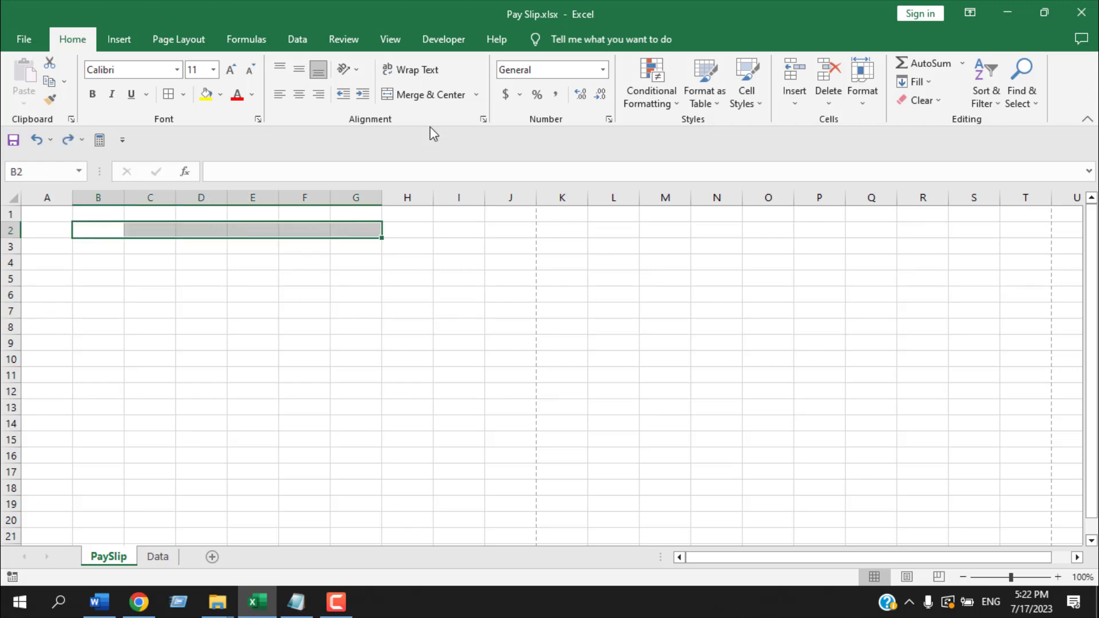
{"action": "left_click", "coordinate": [427, 96]}
{"action": "double_click", "coordinate": [189, 229]}
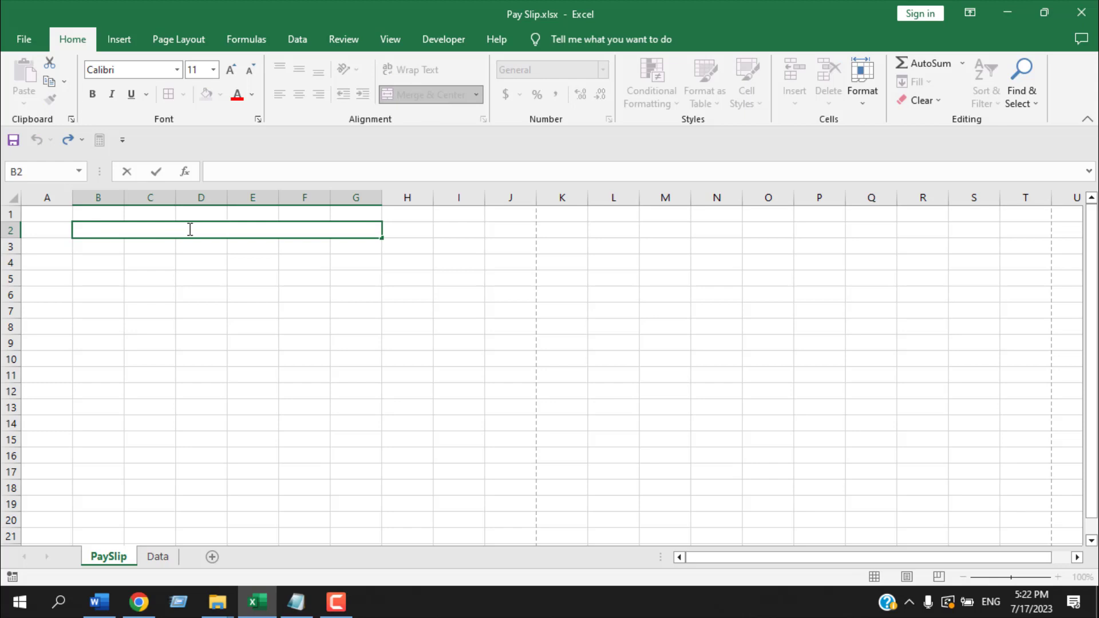
{"action": "type", "text": "Compan"}
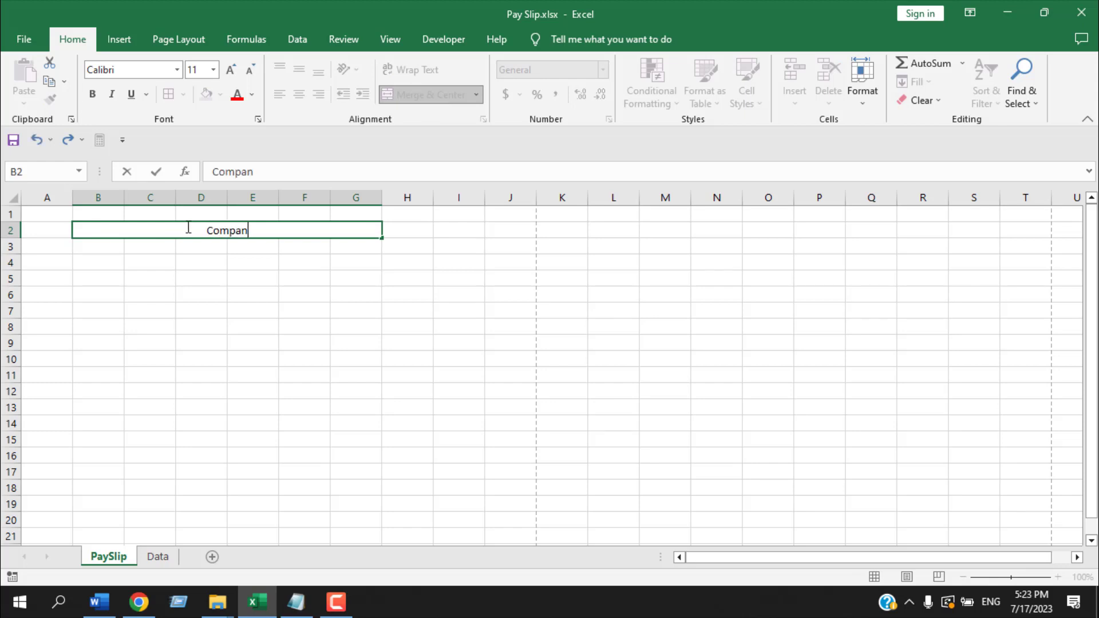
{"action": "type", "text": "y Name"}
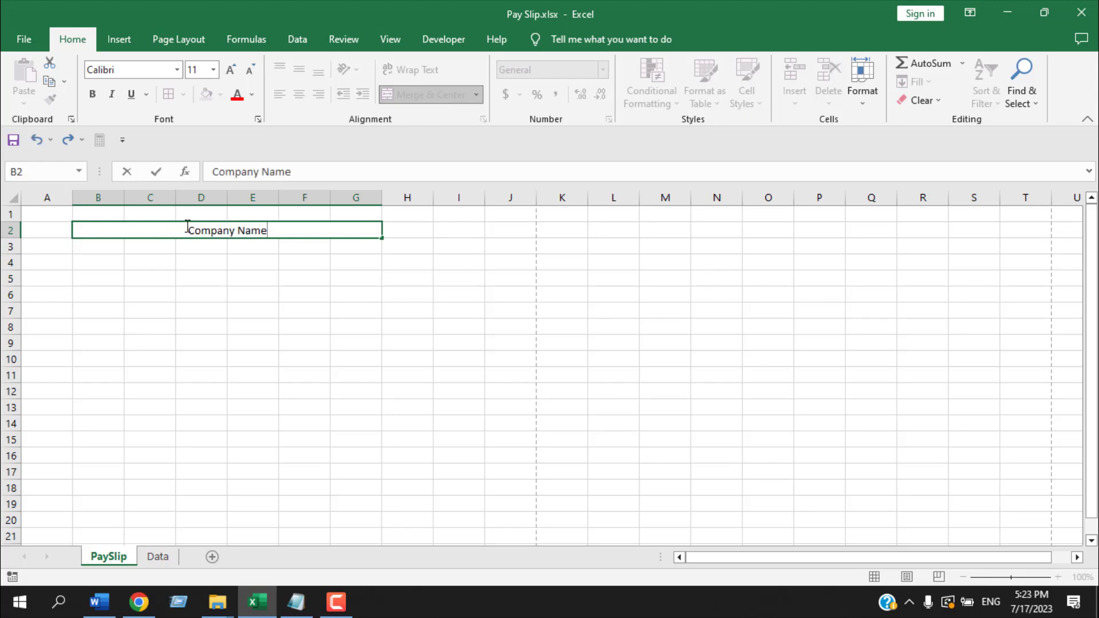
{"action": "left_click", "coordinate": [191, 245]}
{"action": "left_click", "coordinate": [195, 228]}
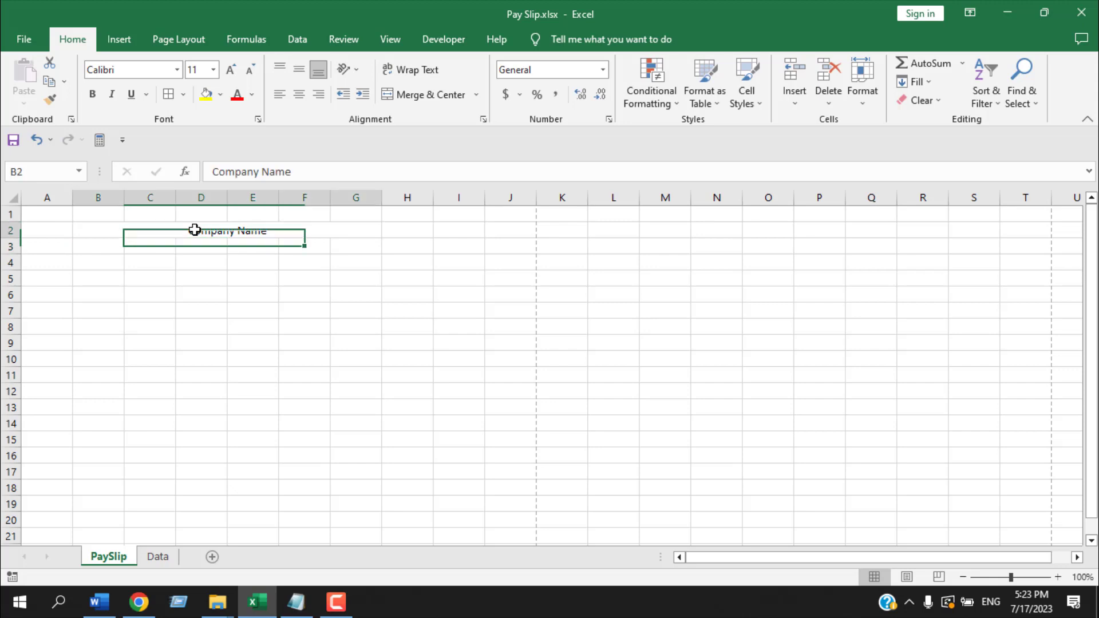
Enlarge the Company Name title to 24 point and make it bold and italic
{"action": "left_click", "coordinate": [231, 67]}
{"action": "left_click", "coordinate": [232, 67]}
{"action": "left_click", "coordinate": [232, 68]}
{"action": "left_click", "coordinate": [231, 67]}
{"action": "left_click", "coordinate": [232, 67]}
{"action": "left_click", "coordinate": [231, 67]}
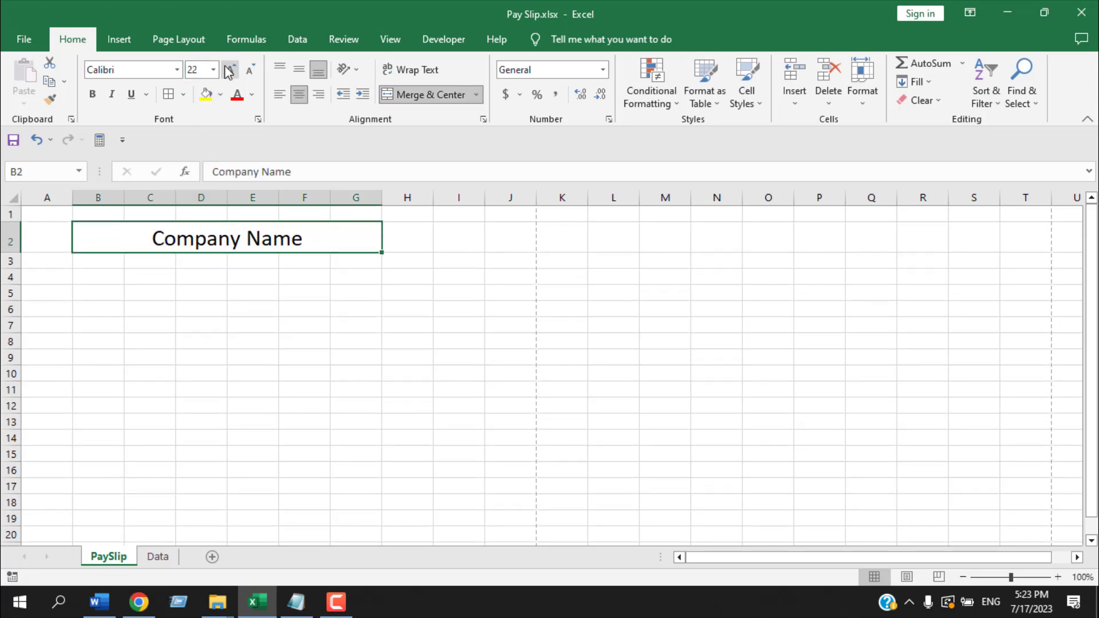
{"action": "left_click", "coordinate": [232, 68]}
{"action": "left_click", "coordinate": [92, 94]}
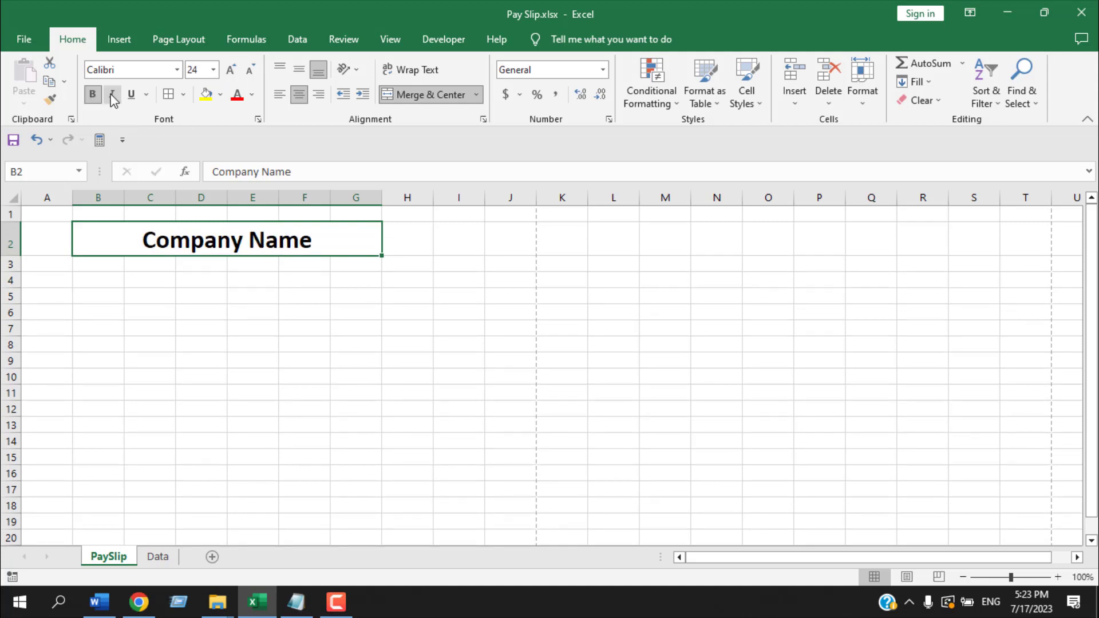
{"action": "left_click", "coordinate": [113, 97]}
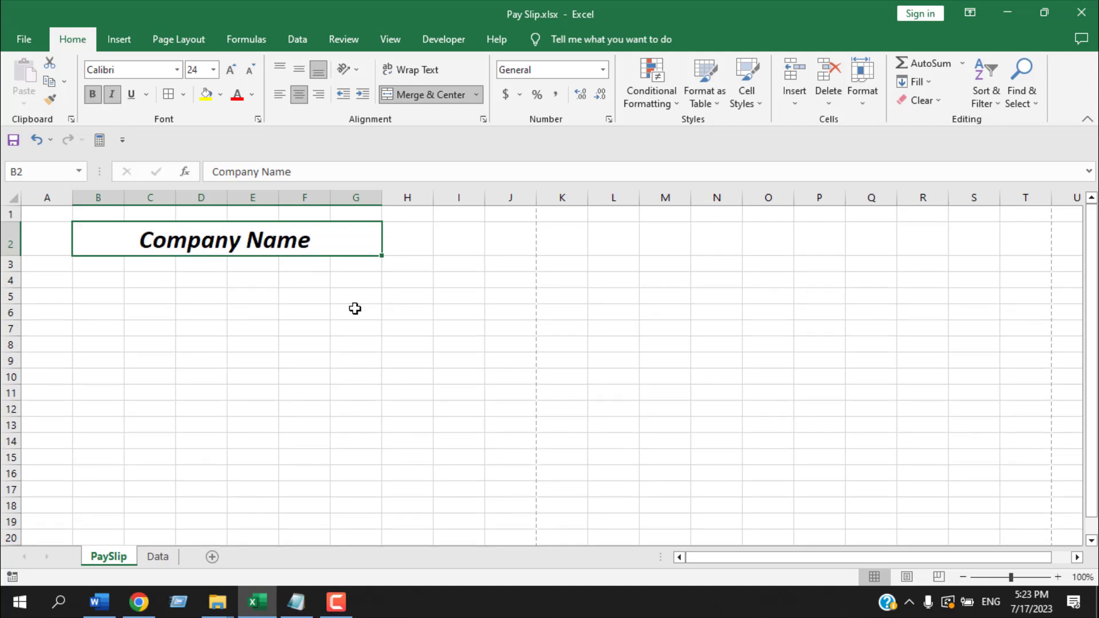
{"action": "left_click_drag", "start_coordinate": [100, 269], "coordinate": [331, 266]}
Merge B3:G3 and enter the italic line 'Company Address, write company address here'
{"action": "left_click", "coordinate": [452, 95]}
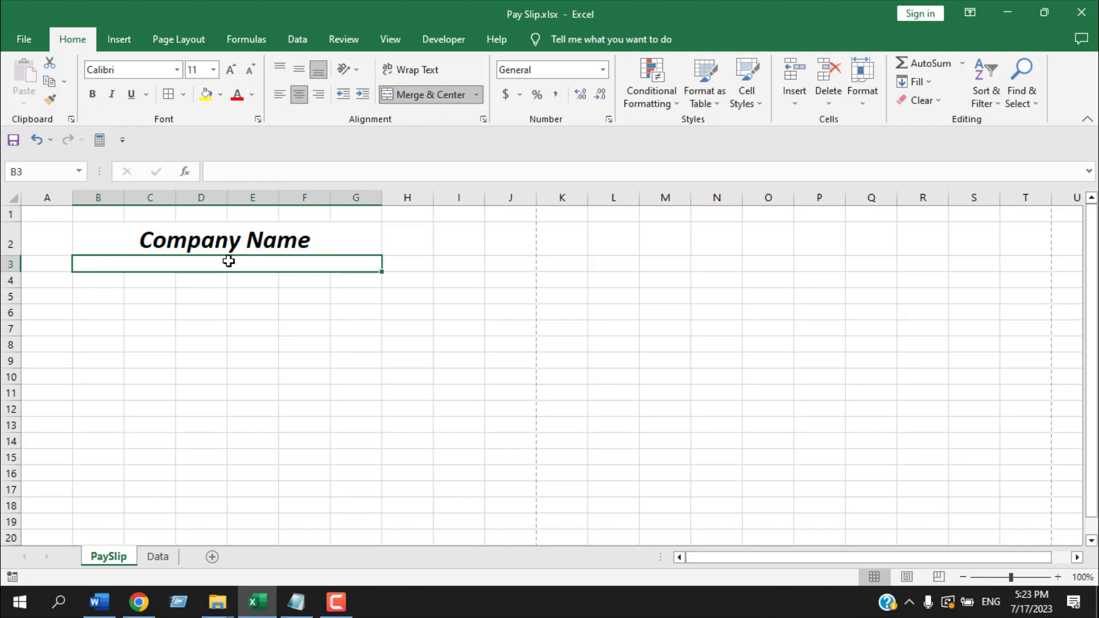
{"action": "double_click", "coordinate": [229, 262]}
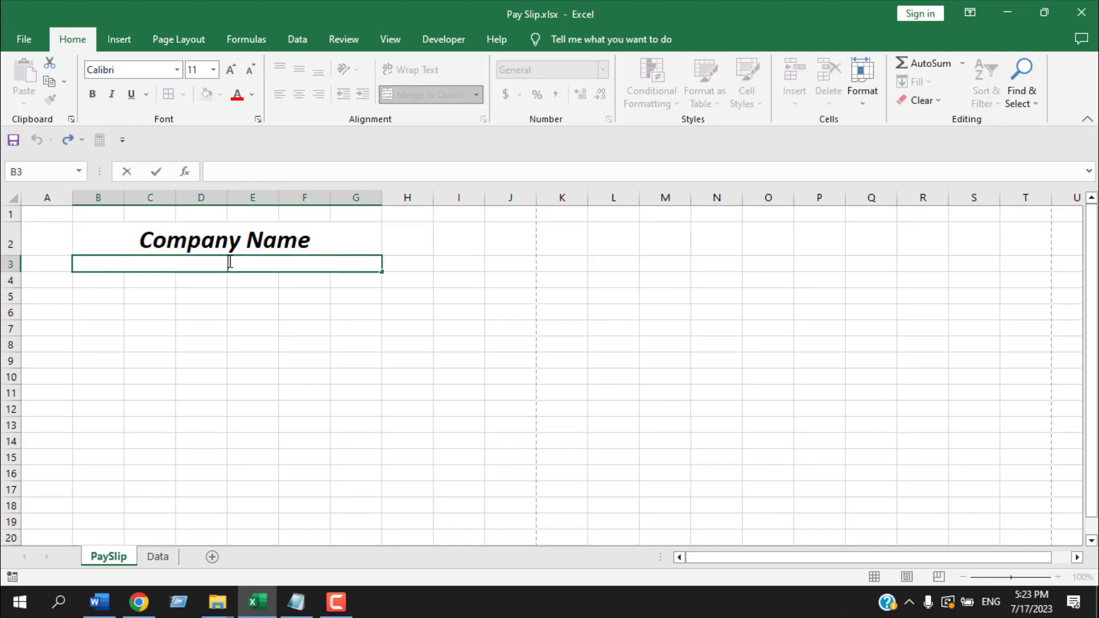
{"action": "type", "text": "Compan"}
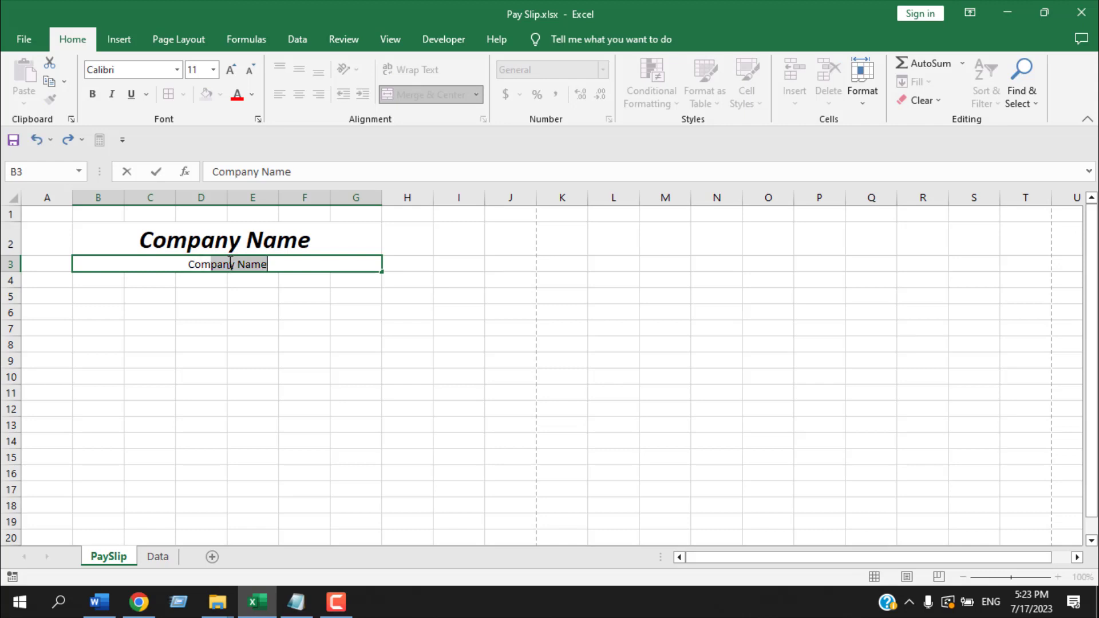
{"action": "type", "text": "y A"}
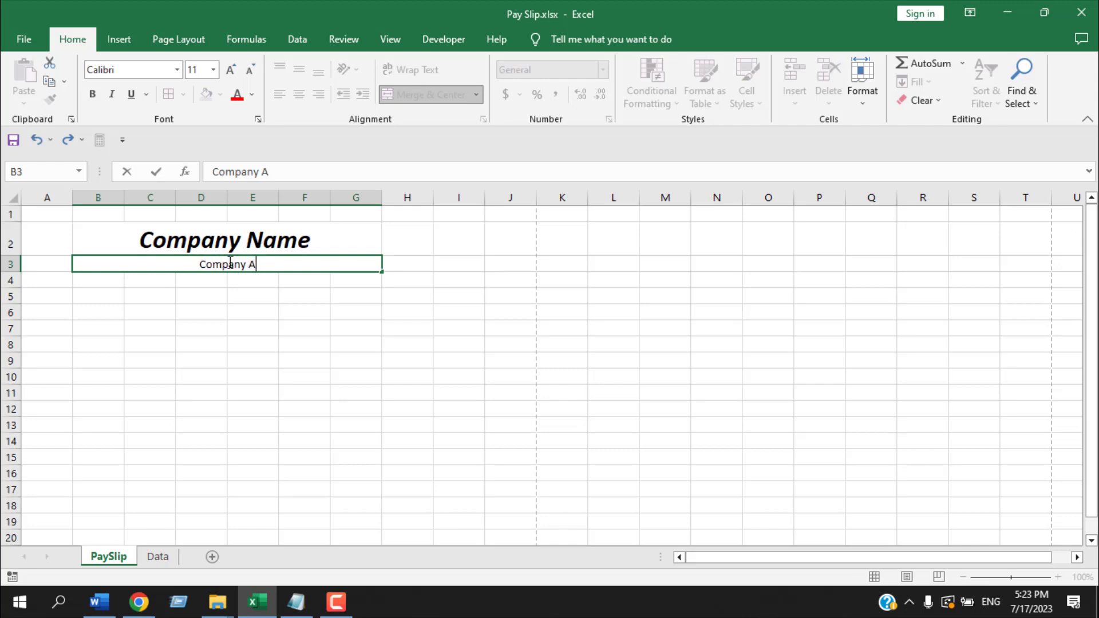
{"action": "type", "text": "ddress,"}
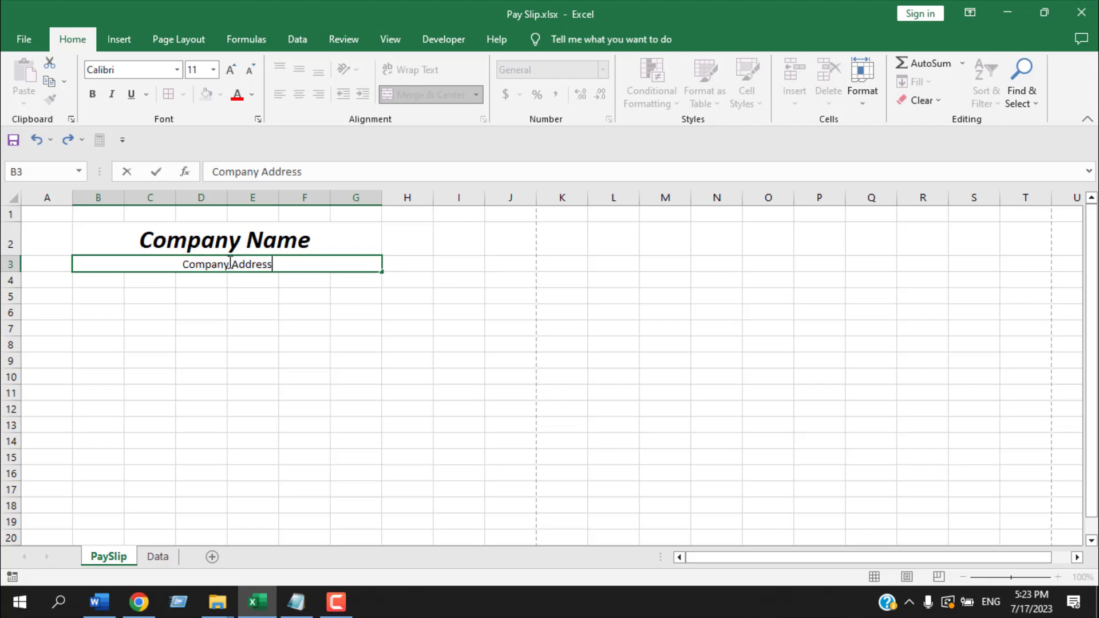
{"action": "key", "text": "ctrl+i"}
{"action": "type", "text": "write co"}
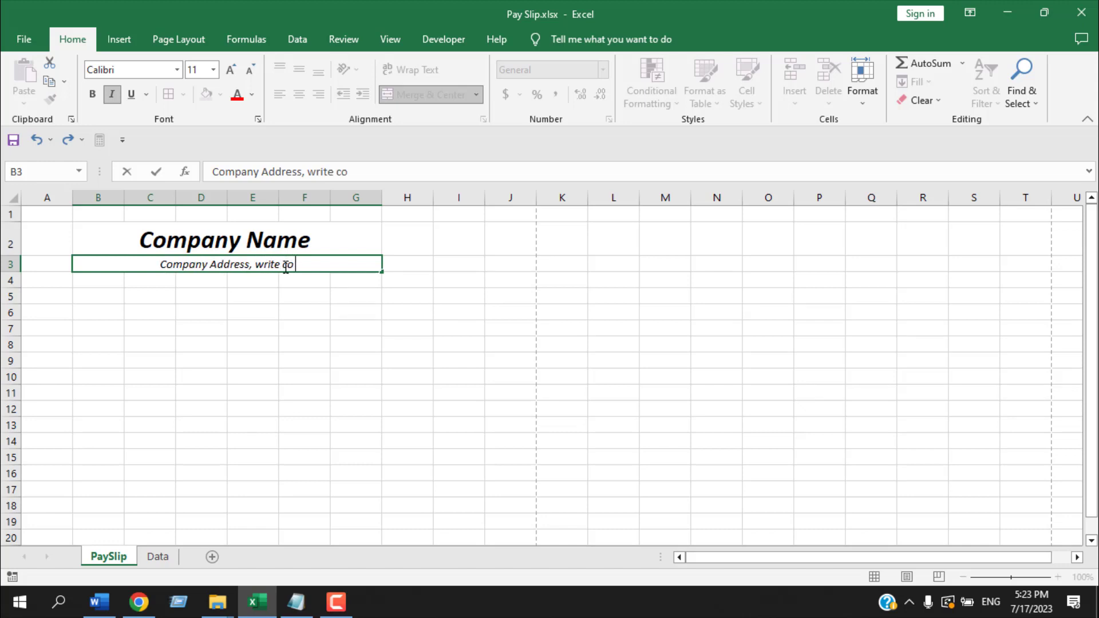
{"action": "type", "text": "mpany addr"}
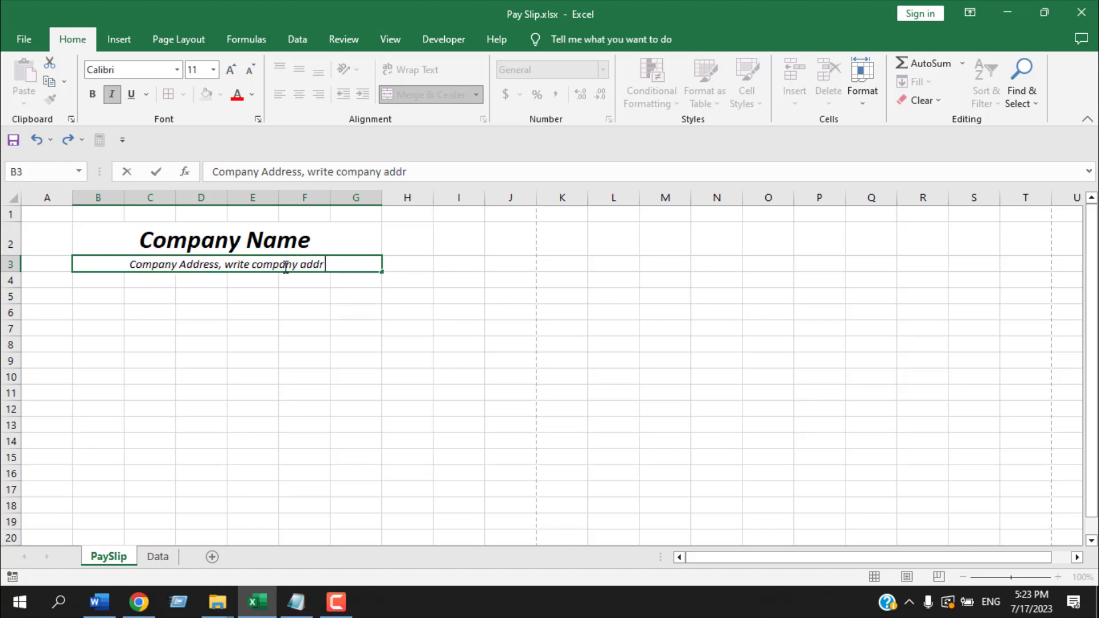
{"action": "type", "text": "ess here"}
{"action": "key", "text": "Return"}
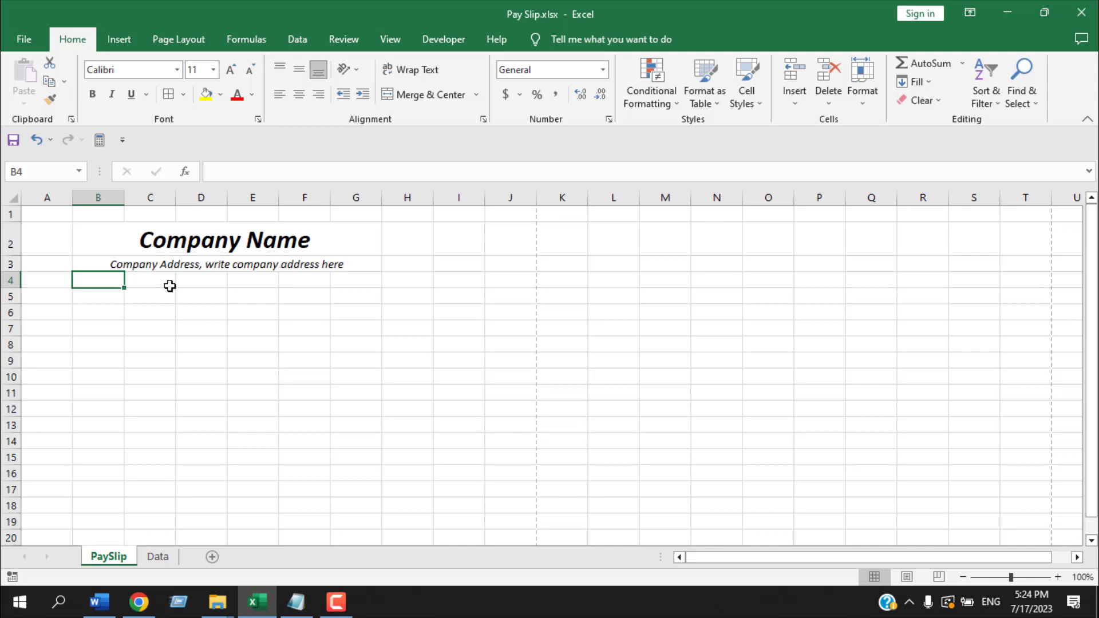
{"action": "key", "text": "Return"}
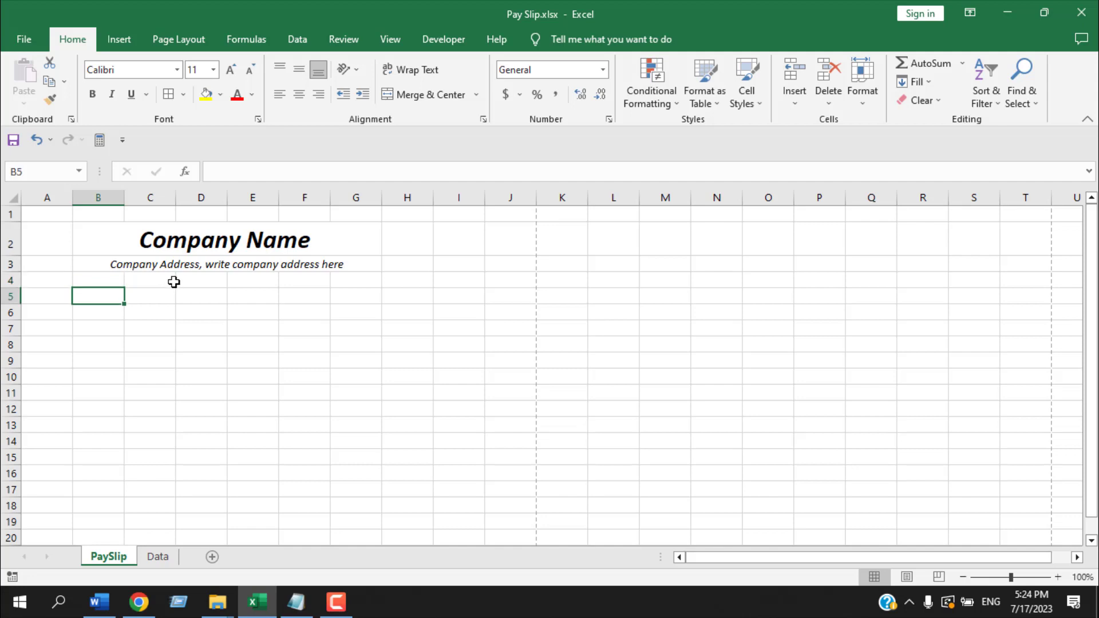
Add the labels Employee ID and Salary Period in B5:B6, Employee Name and Designation in D5:D6
{"action": "type", "text": "Empl"}
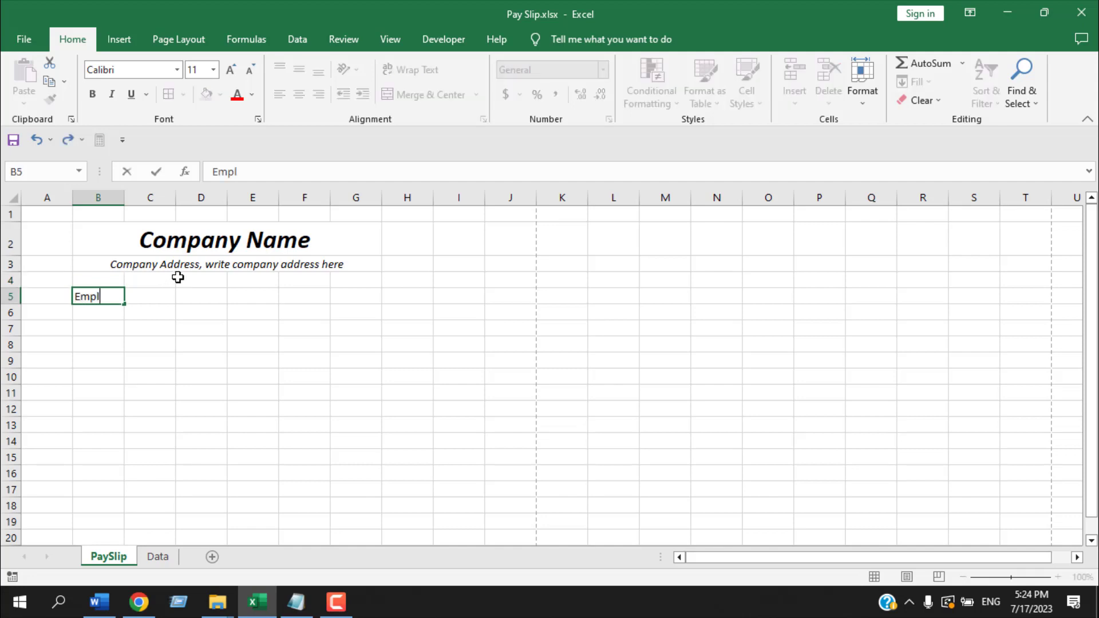
{"action": "type", "text": "oyee ID"}
{"action": "key", "text": "Return"}
{"action": "type", "text": "S"}
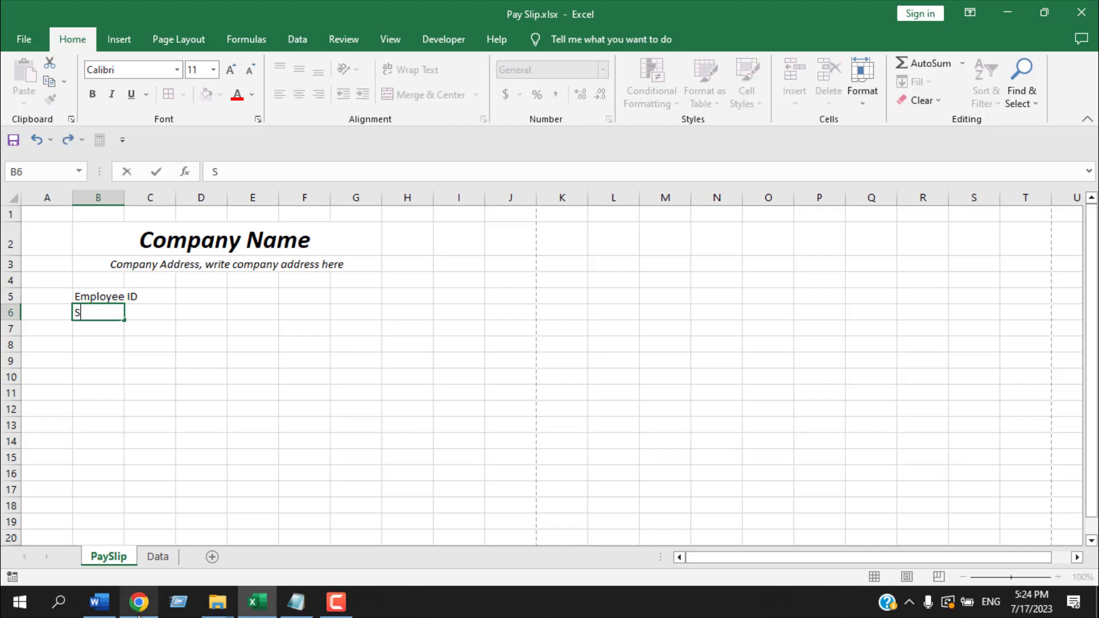
{"action": "type", "text": "alary Per"}
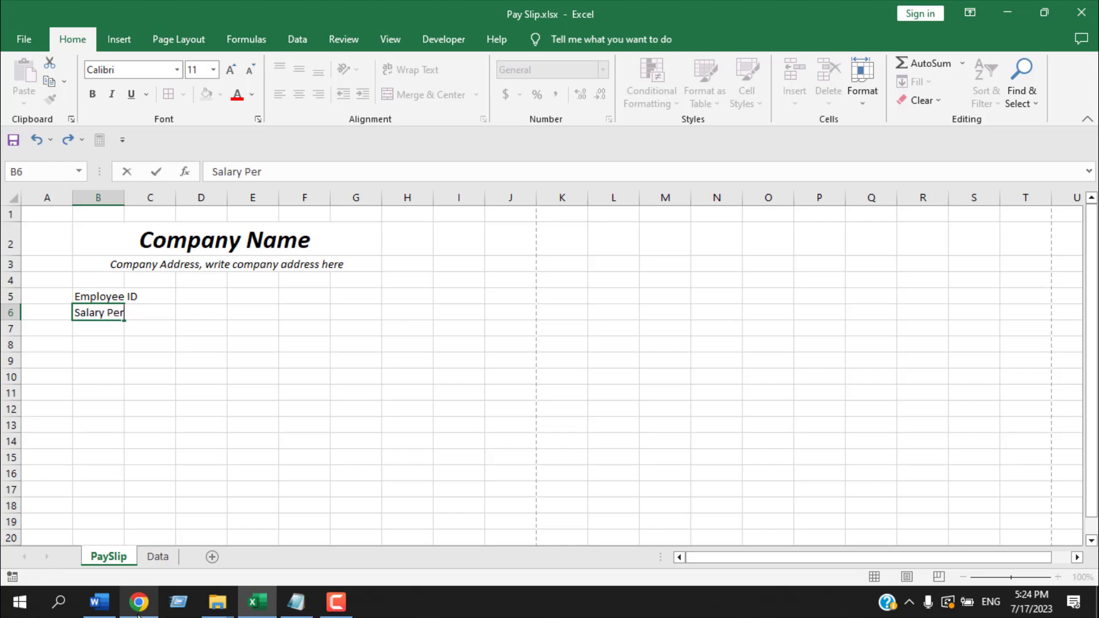
{"action": "type", "text": "iod"}
{"action": "key", "text": "Up"}
{"action": "key", "text": "Right"}
{"action": "key", "text": "Right"}
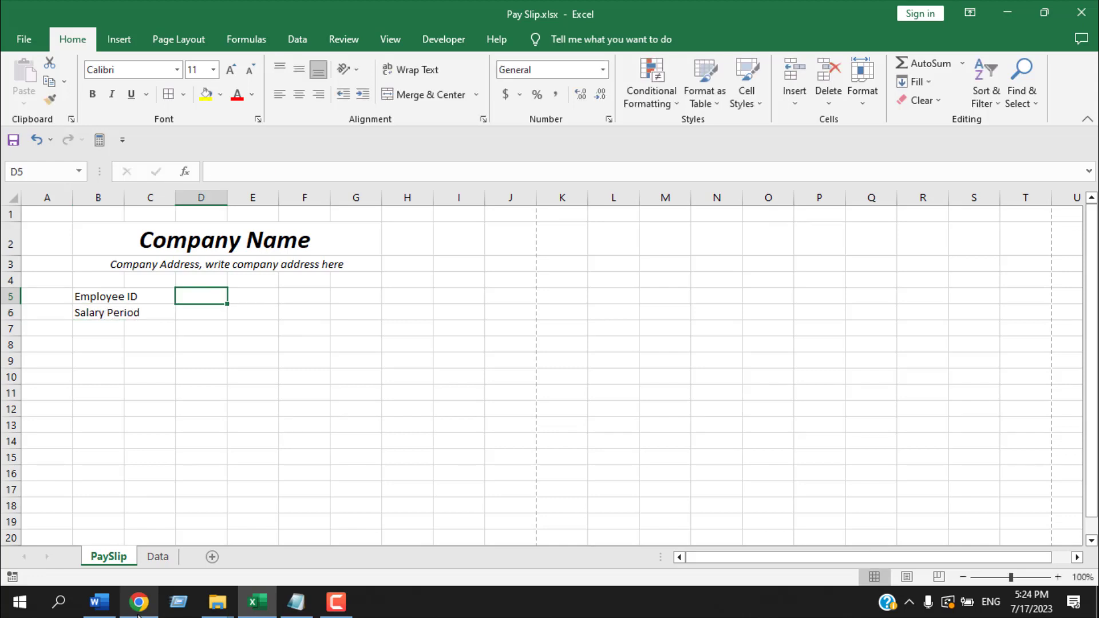
{"action": "type", "text": "Emp"}
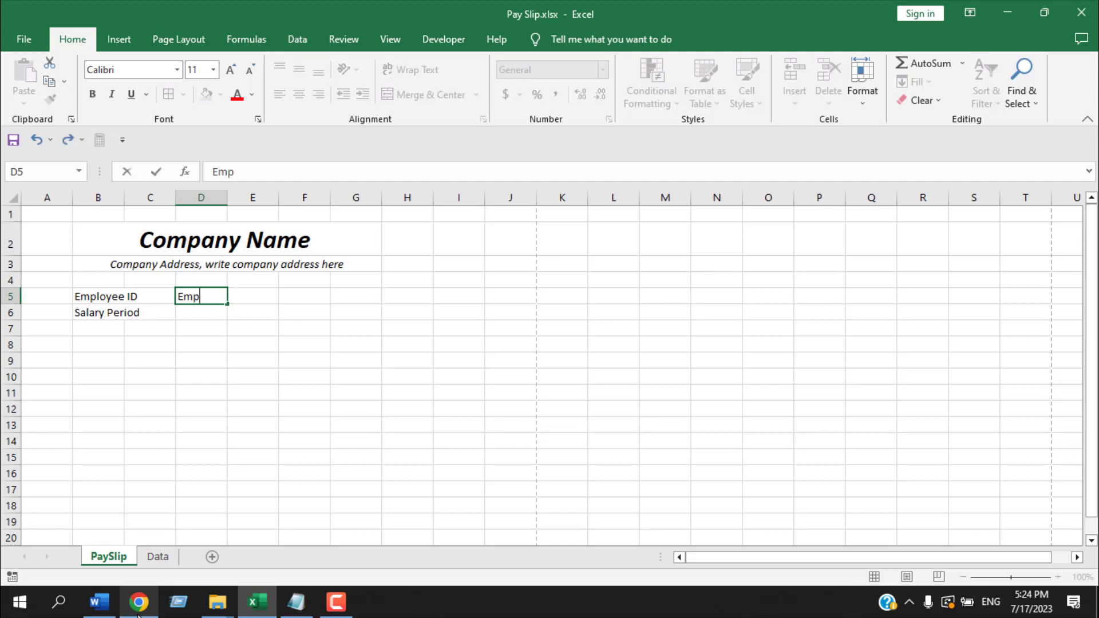
{"action": "type", "text": "loyee Name"}
{"action": "key", "text": "Return"}
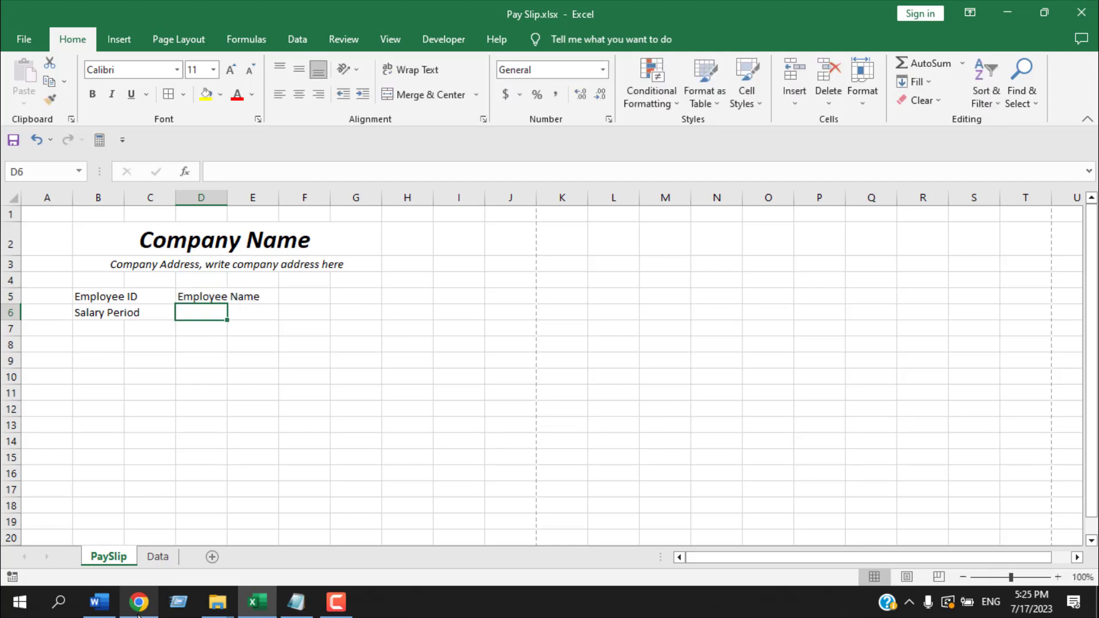
{"action": "type", "text": "Designation"}
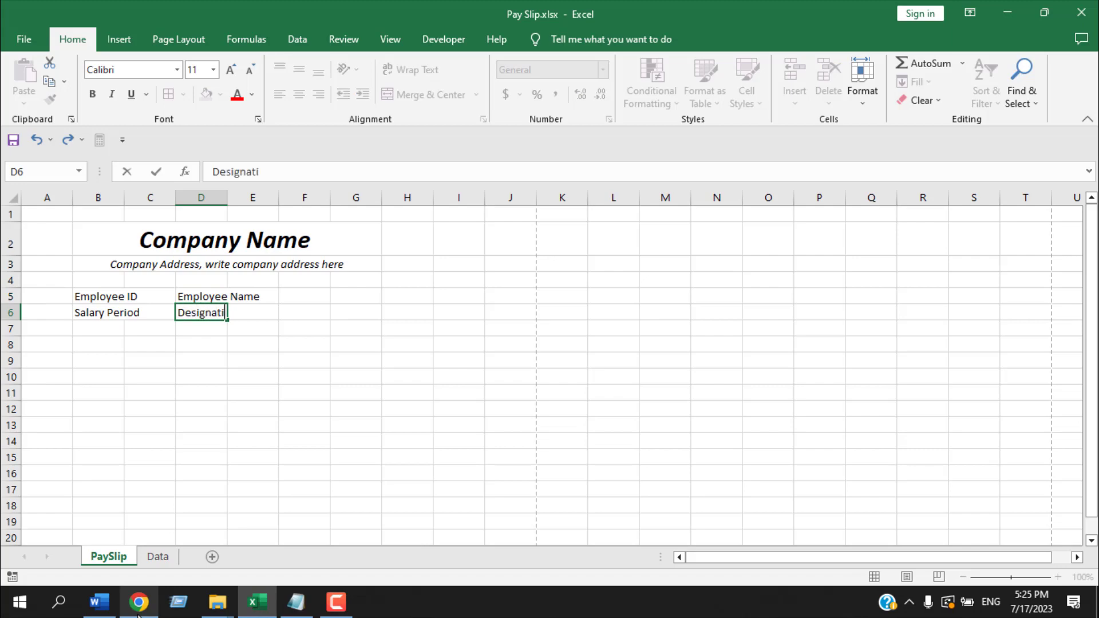
{"action": "key", "text": "Return"}
Type the section headings Additions in B8 and Deductions in D8
{"action": "key", "text": "Down"}
{"action": "key", "text": "Left"}
{"action": "key", "text": "Left"}
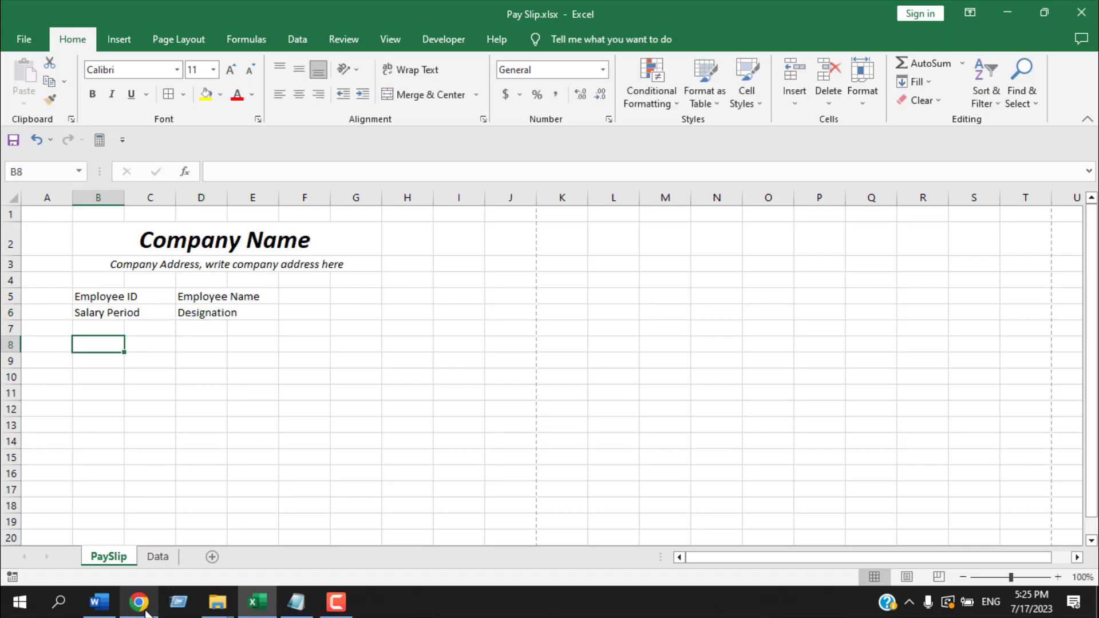
{"action": "type", "text": "Additions"}
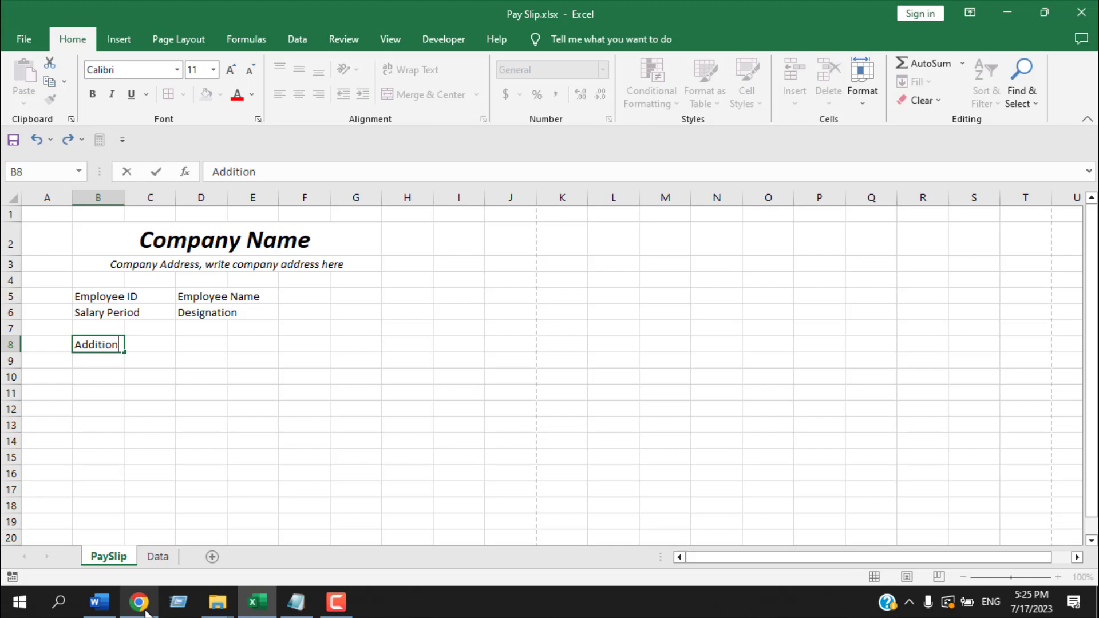
{"action": "key", "text": "Tab"}
{"action": "key", "text": "Tab"}
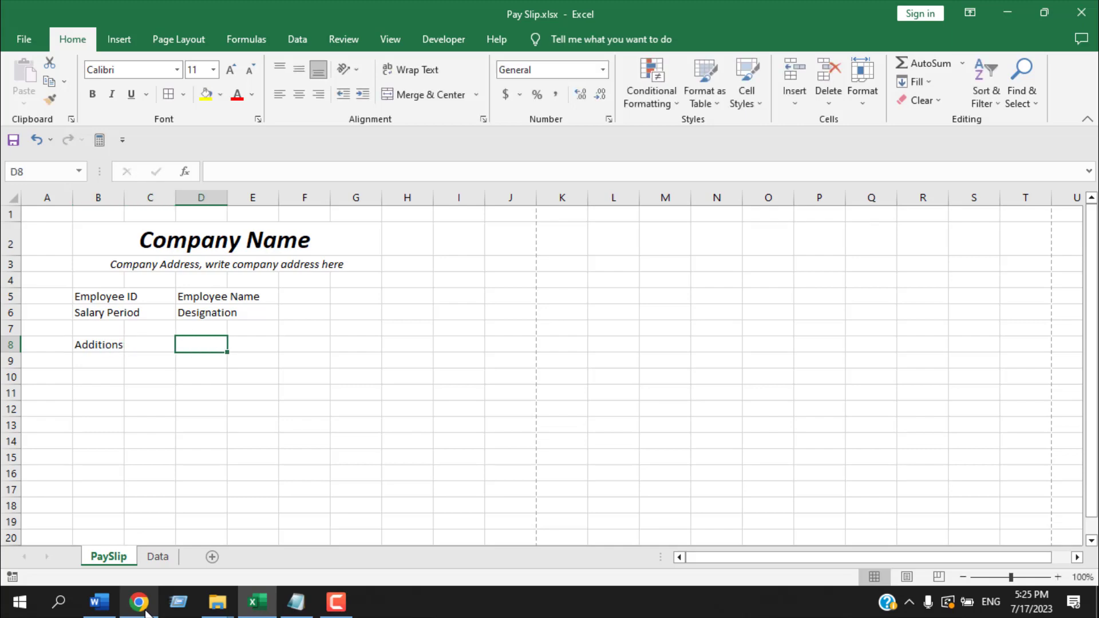
{"action": "type", "text": "Dedu"}
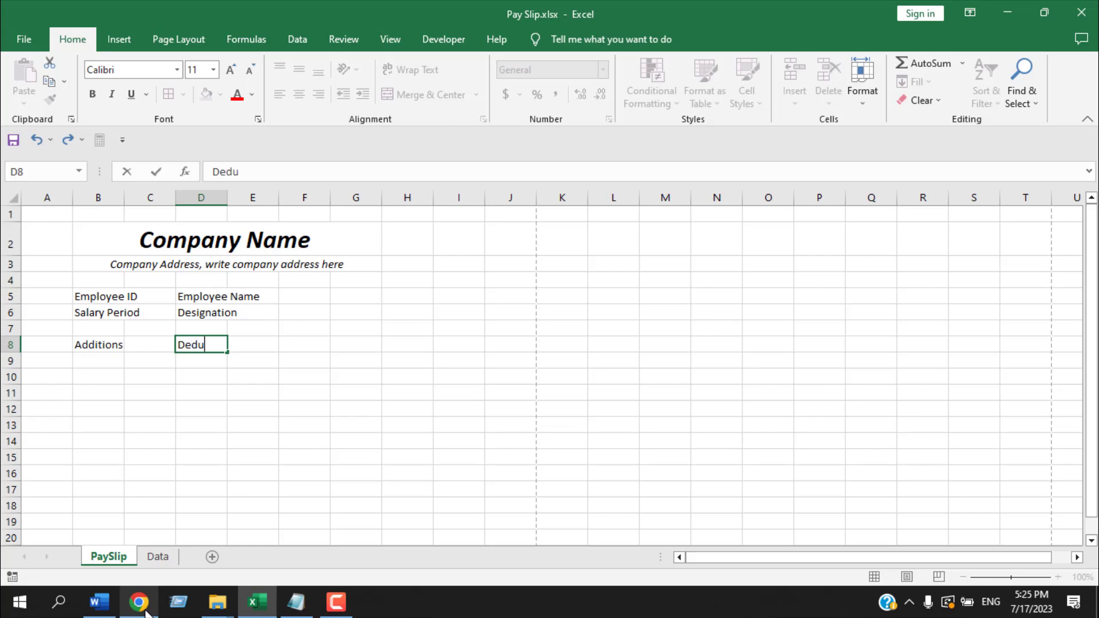
{"action": "type", "text": "ctions"}
Auto-fit columns B and D to their contents
{"action": "left_click", "coordinate": [137, 197]}
{"action": "double_click", "coordinate": [125, 198]}
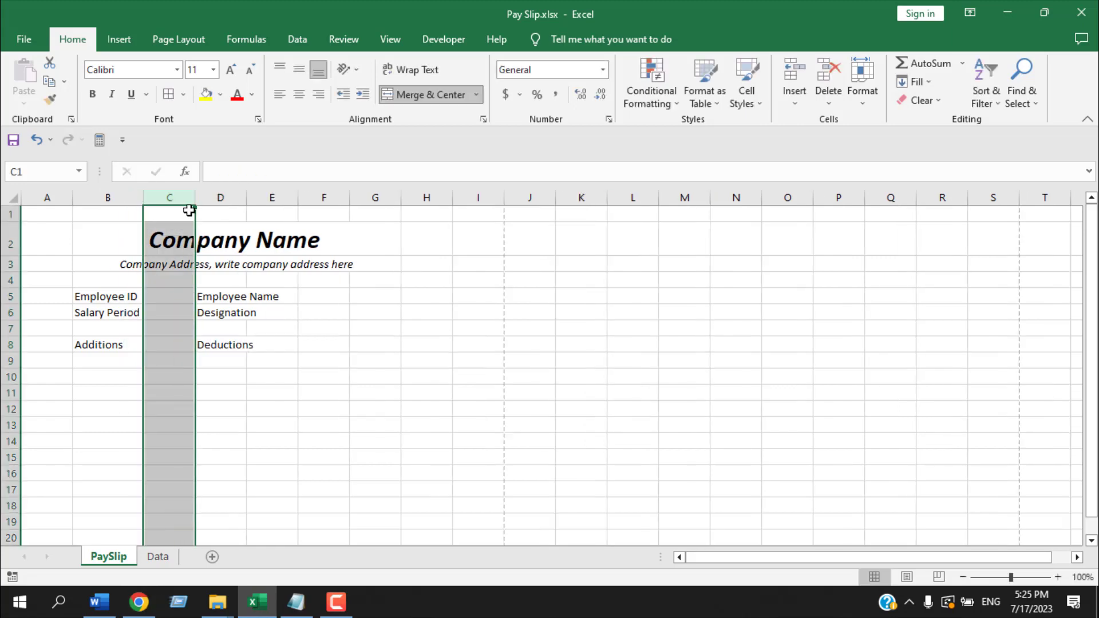
{"action": "left_click_drag", "start_coordinate": [245, 195], "coordinate": [245, 196]}
{"action": "double_click", "coordinate": [244, 195]}
{"action": "left_click", "coordinate": [286, 350]}
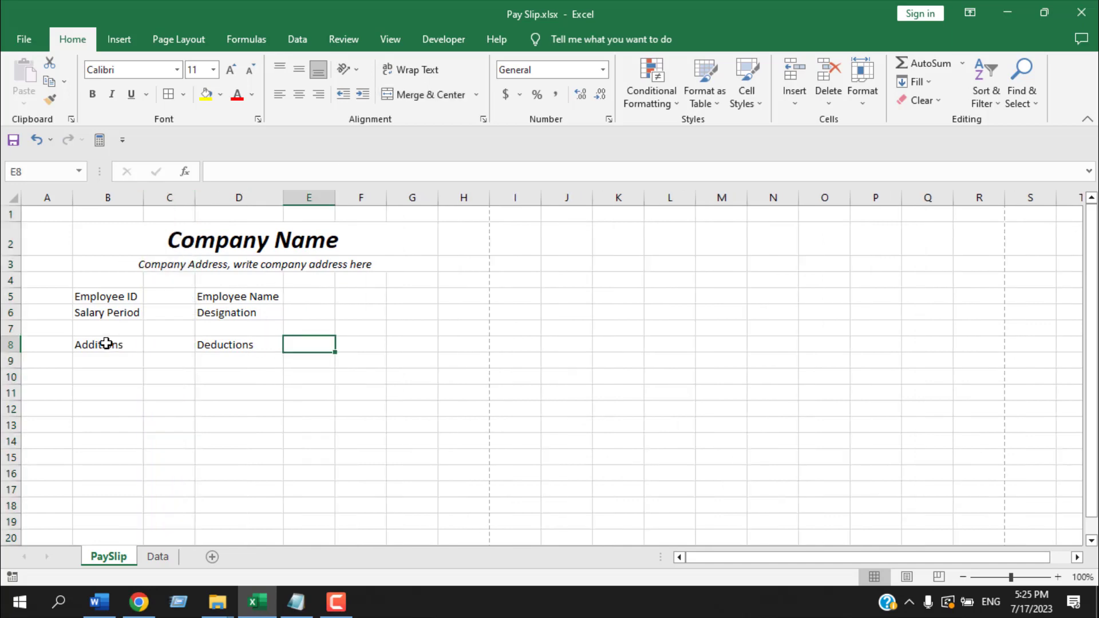
Merge and centre Additions across B8:C8 and Deductions across D8:E8
{"action": "left_click_drag", "start_coordinate": [106, 344], "coordinate": [151, 343]}
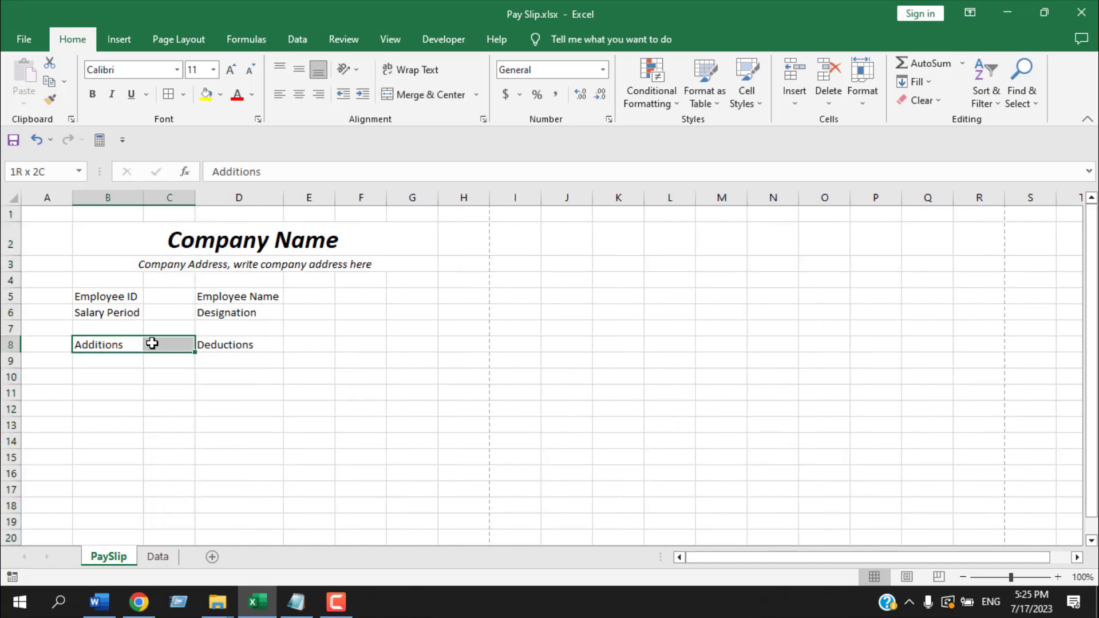
{"action": "left_click", "coordinate": [401, 94]}
{"action": "left_click_drag", "start_coordinate": [245, 344], "coordinate": [303, 343]}
{"action": "left_click", "coordinate": [415, 94]}
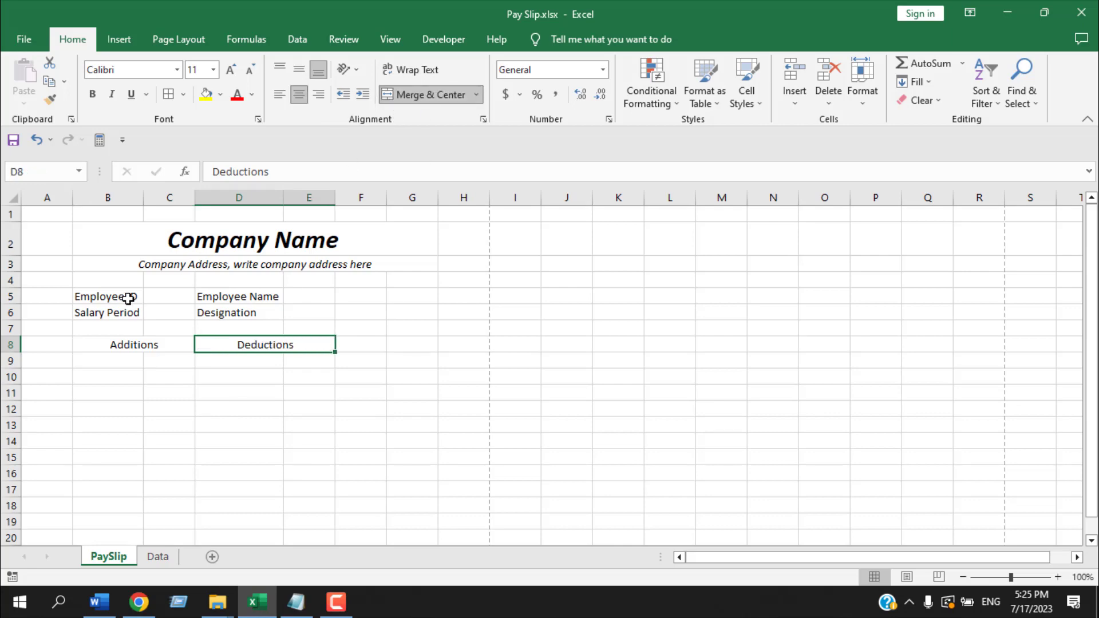
Widen columns C and E
{"action": "left_click_drag", "start_coordinate": [195, 197], "coordinate": [219, 197]}
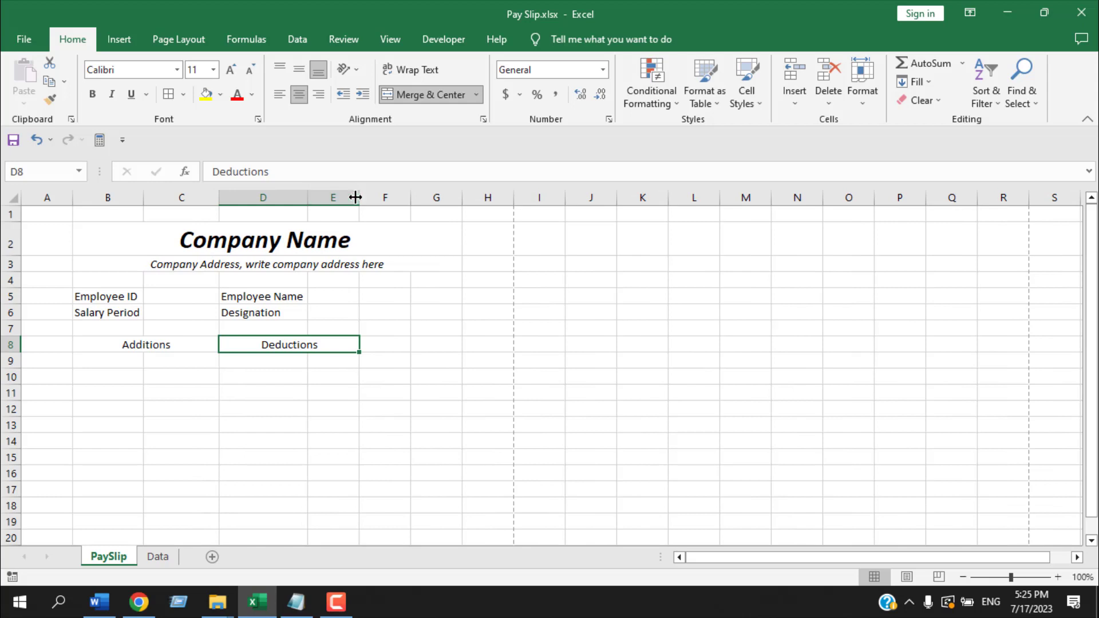
{"action": "left_click_drag", "start_coordinate": [358, 197], "coordinate": [396, 198]}
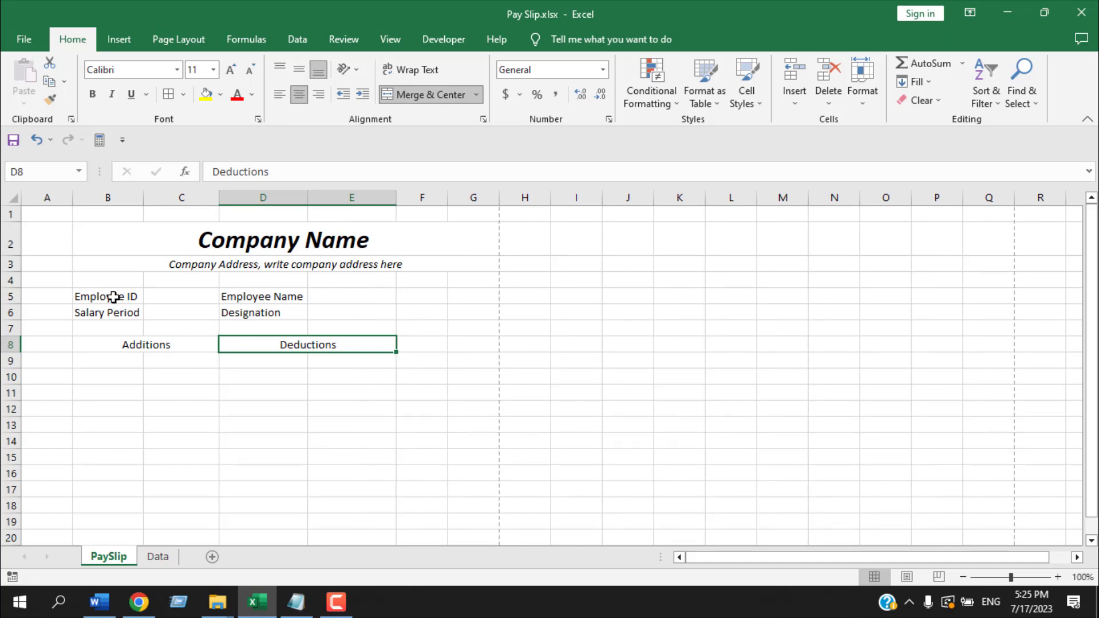
{"action": "left_click", "coordinate": [327, 452]}
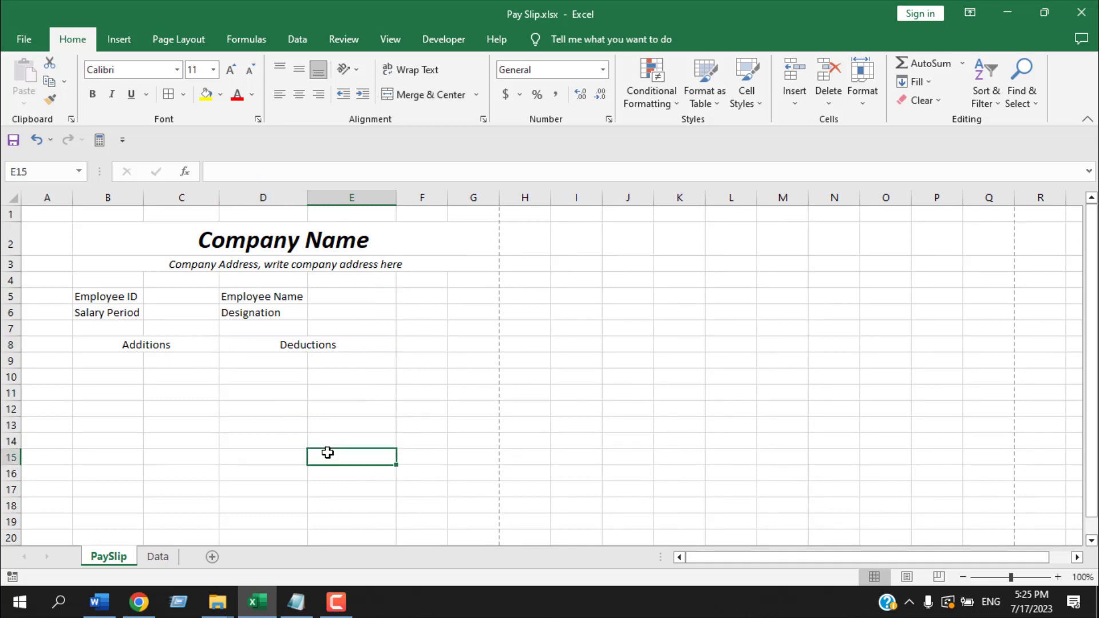
{"action": "left_click", "coordinate": [119, 360]}
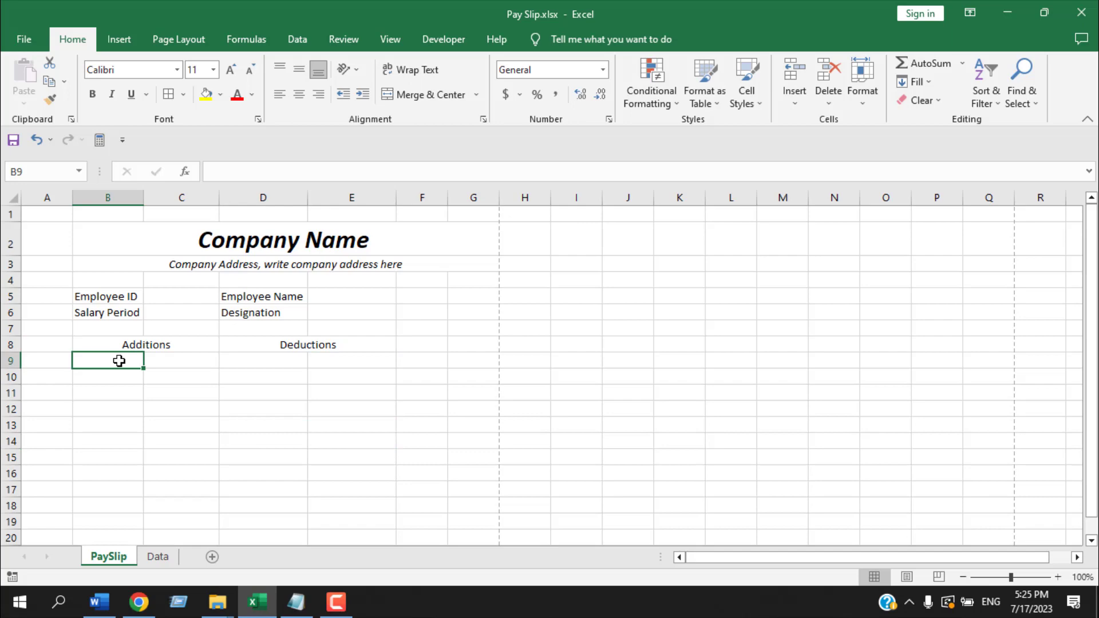
Enter the addition items Basic, Overtime and Conveyance in B9:B11
{"action": "left_click", "coordinate": [159, 557]}
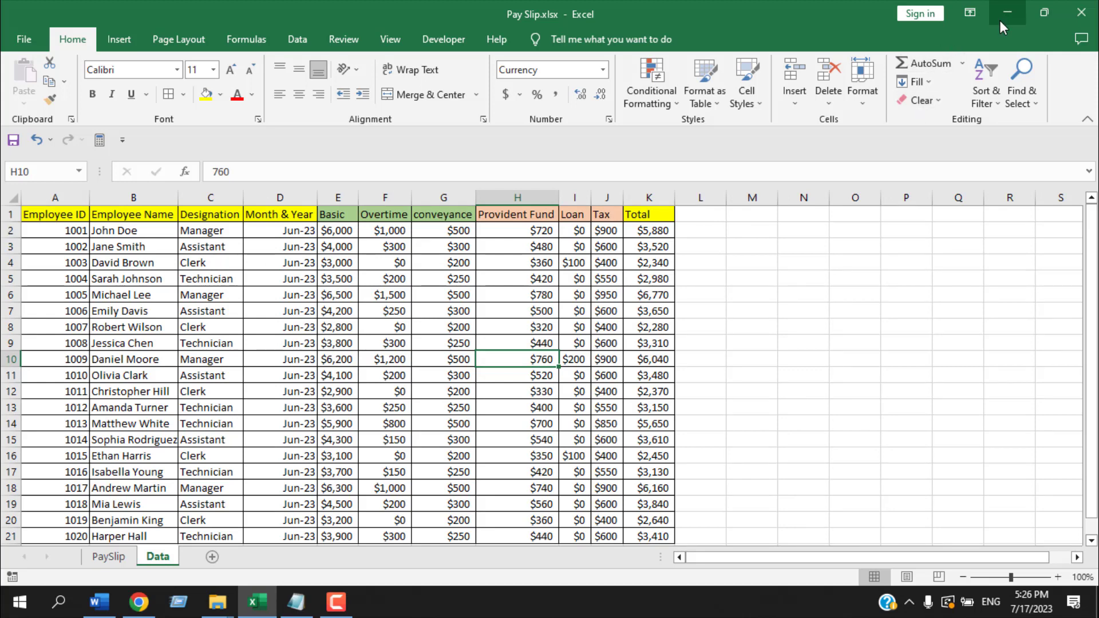
{"action": "left_click", "coordinate": [109, 555]}
{"action": "type", "text": "Basic"}
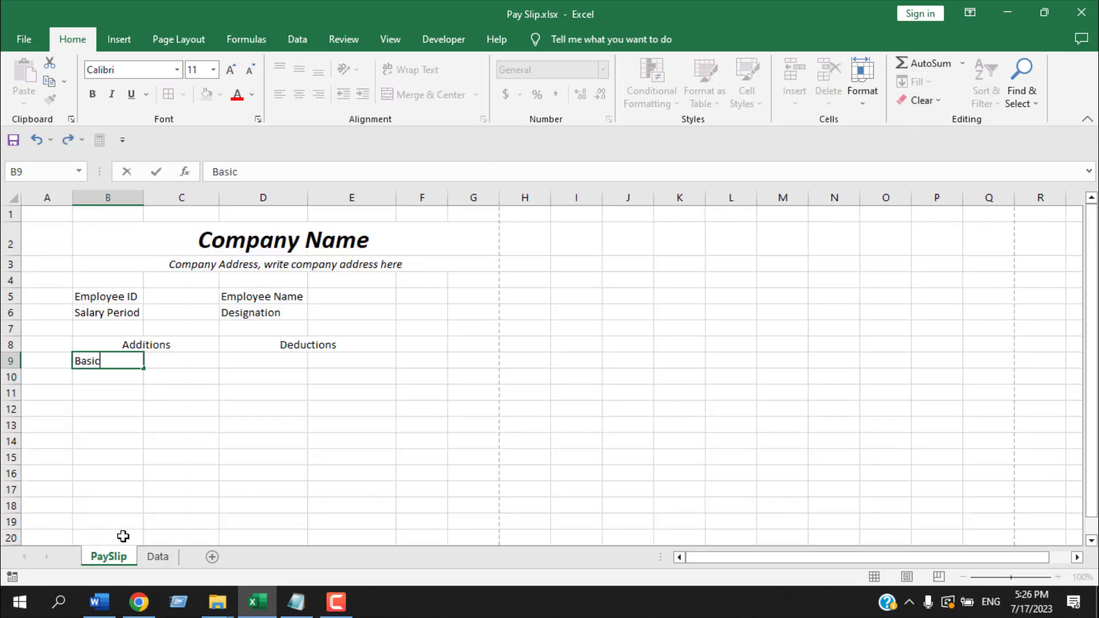
{"action": "key", "text": "Return"}
{"action": "type", "text": "Overtime"}
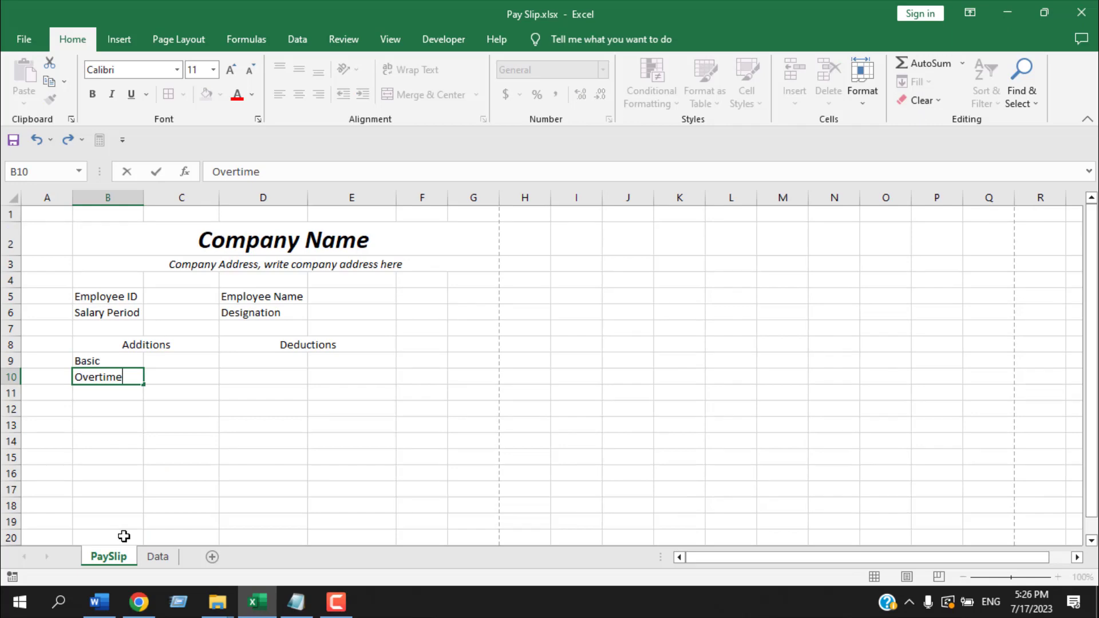
{"action": "key", "text": "Return"}
{"action": "type", "text": "Conveyance"}
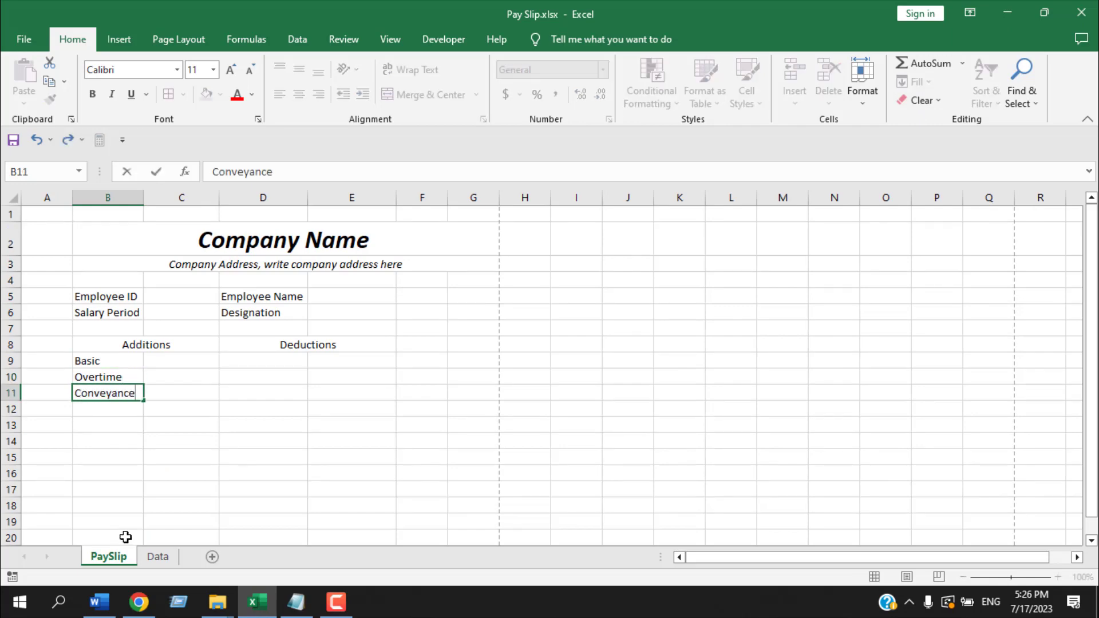
{"action": "key", "text": "Tab"}
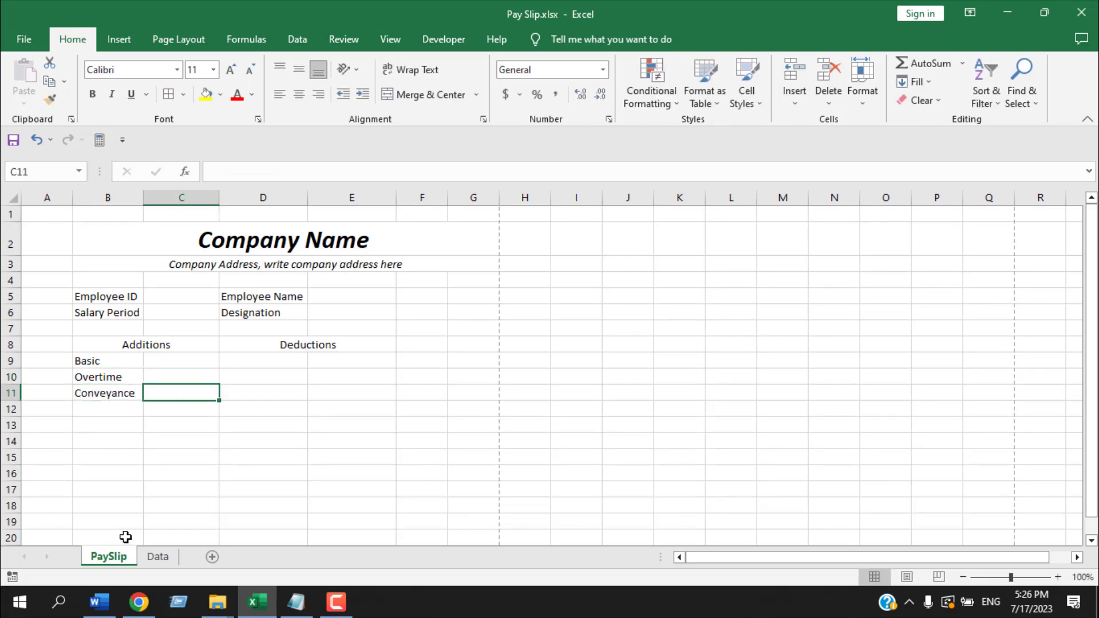
{"action": "key", "text": "Return"}
Enter the deduction items Provident Fund, Loan and Tax in D9:D11
{"action": "left_click", "coordinate": [157, 556]}
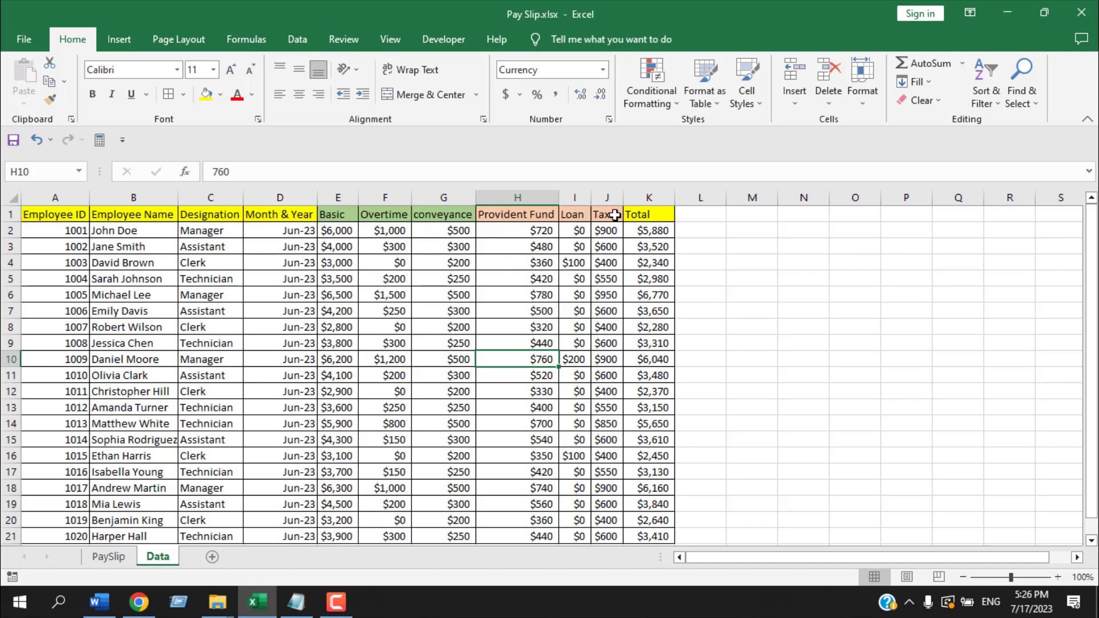
{"action": "left_click", "coordinate": [108, 556]}
{"action": "left_click", "coordinate": [296, 361]}
{"action": "type", "text": "P"}
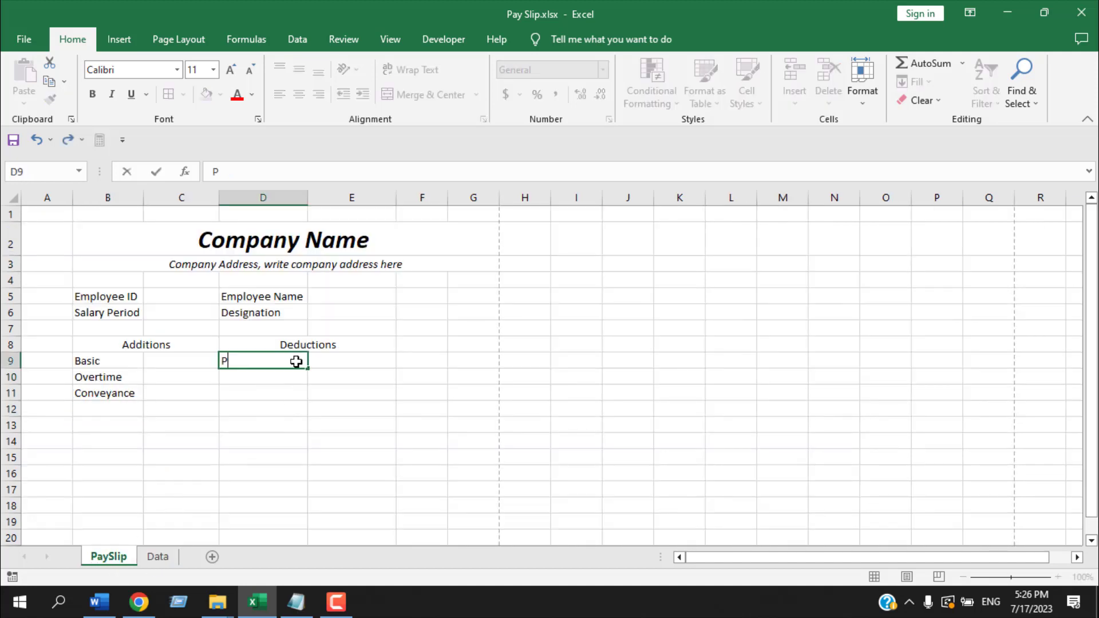
{"action": "type", "text": "rovident Fund"}
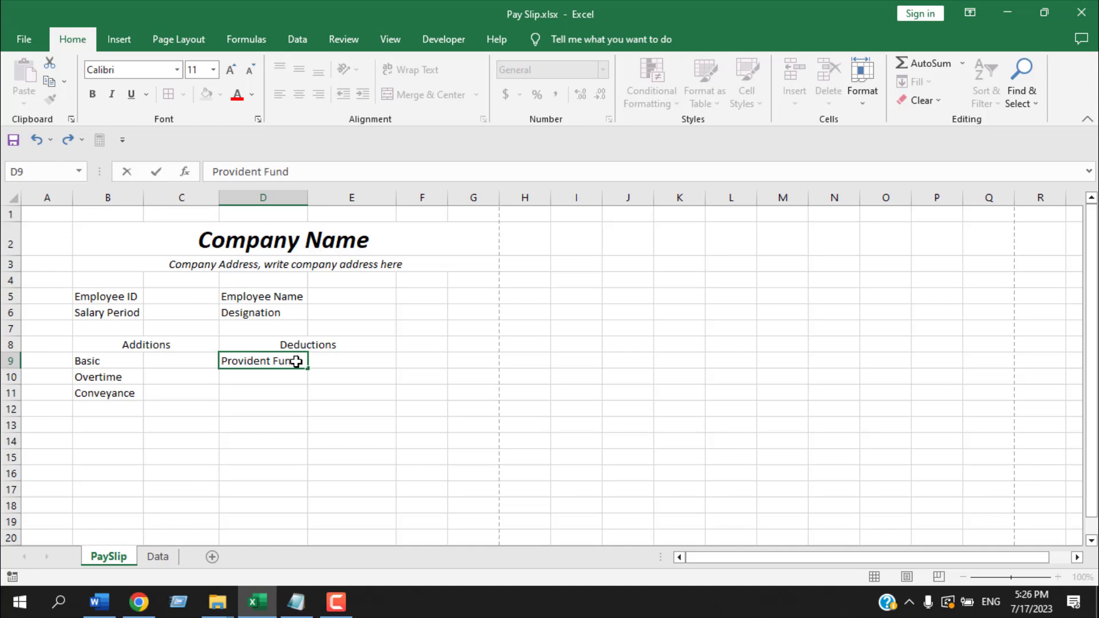
{"action": "key", "text": "Return"}
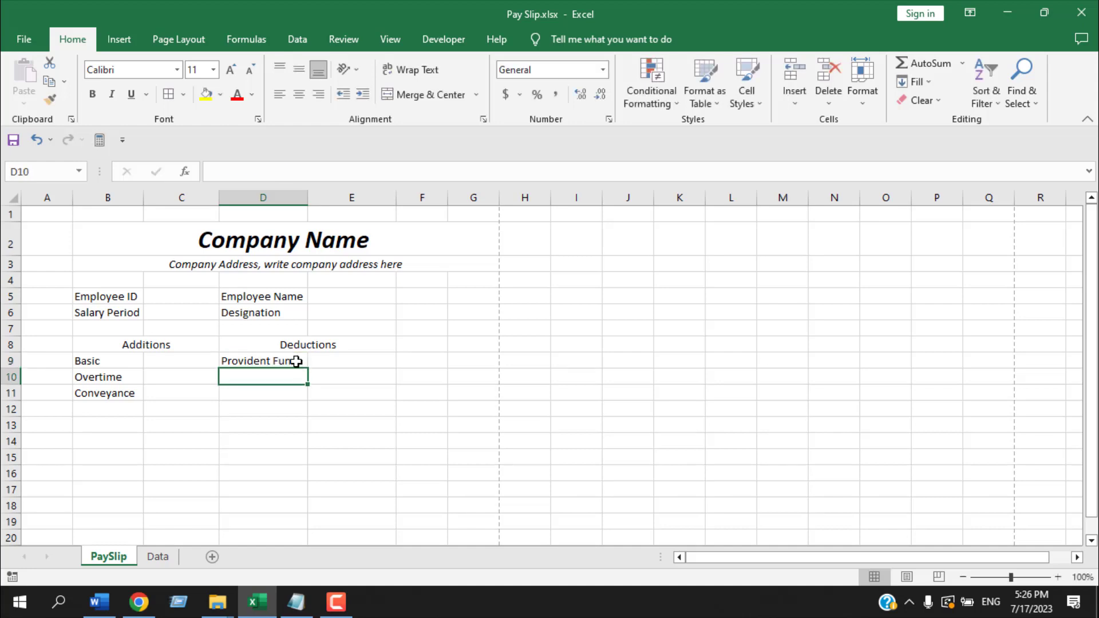
{"action": "type", "text": "Loan"}
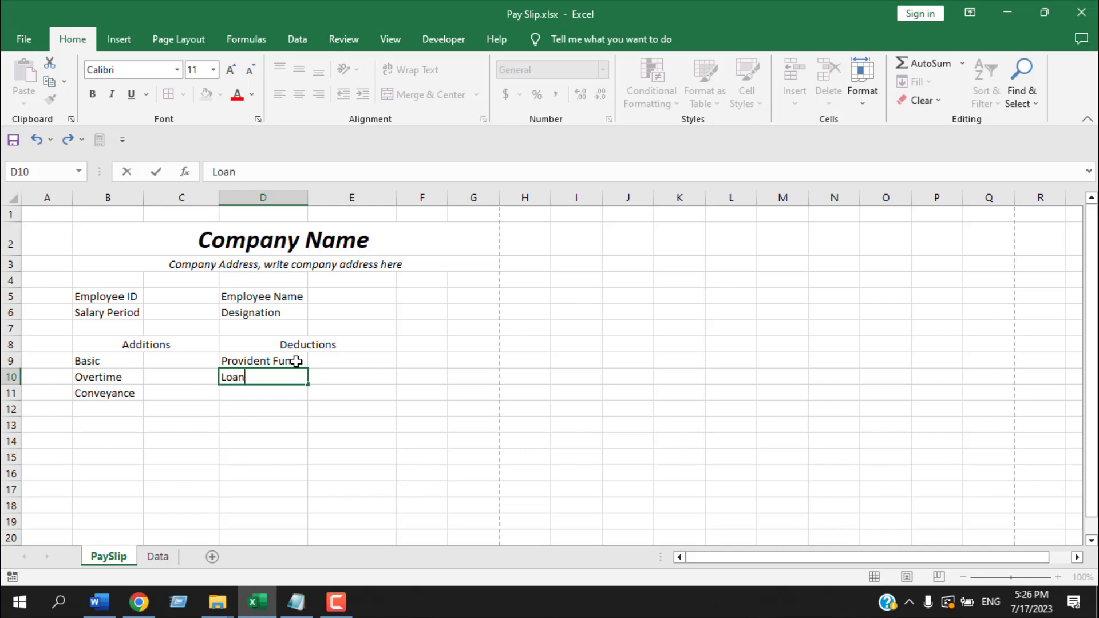
{"action": "key", "text": "Return"}
{"action": "type", "text": "Tax"}
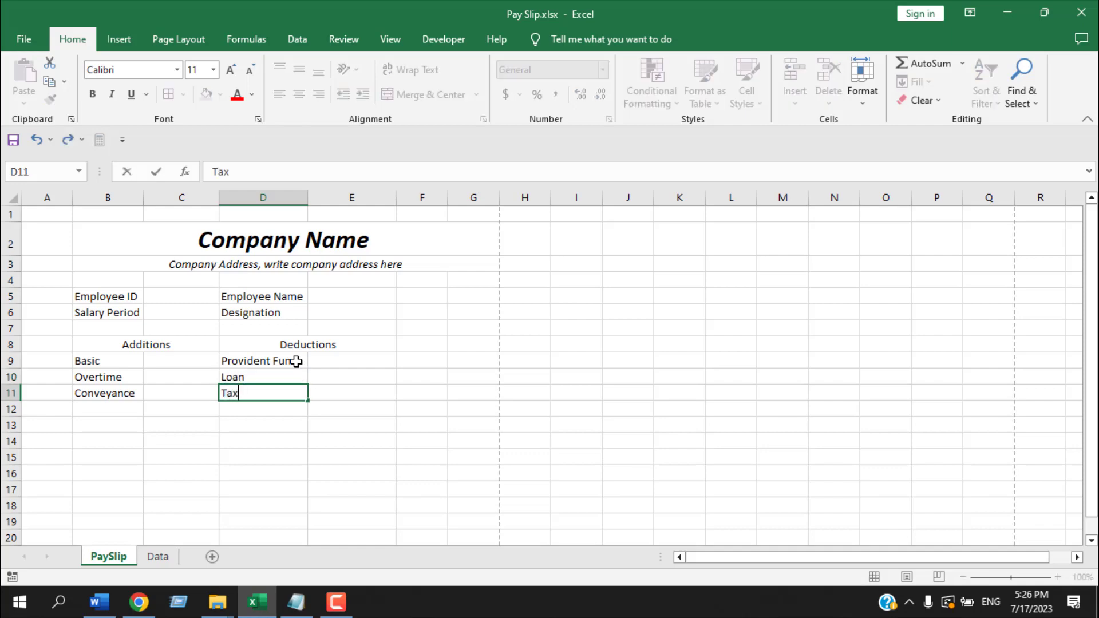
{"action": "key", "text": "Return"}
Add Total Additions in B13, Total Deductions in D13 and Net Salary in D15
{"action": "left_click", "coordinate": [123, 421]}
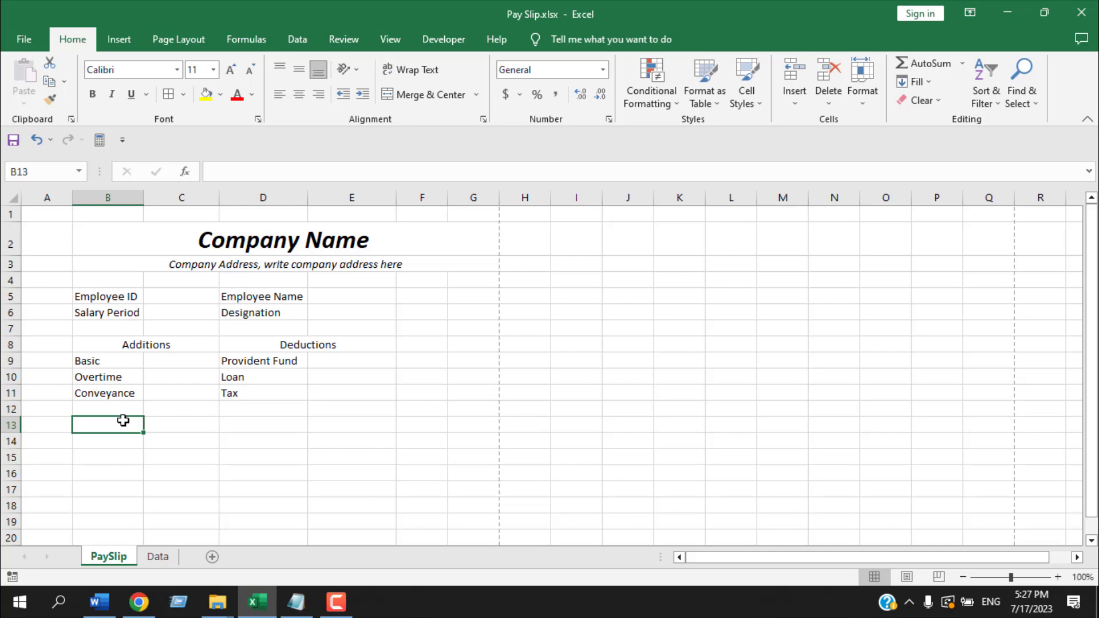
{"action": "type", "text": "Total"}
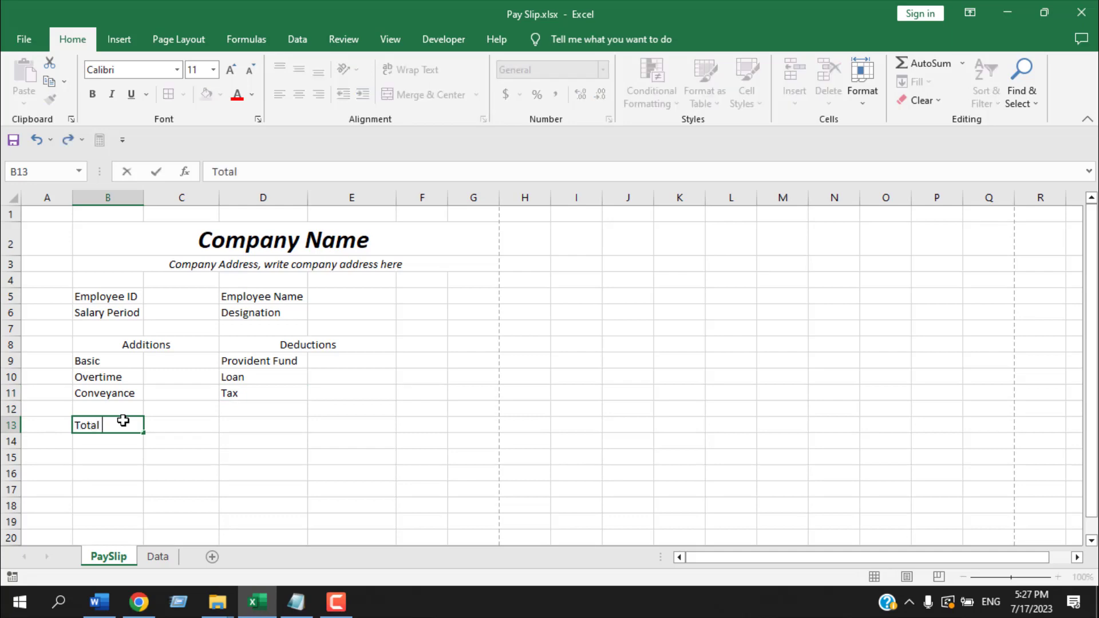
{"action": "type", "text": " Additions"}
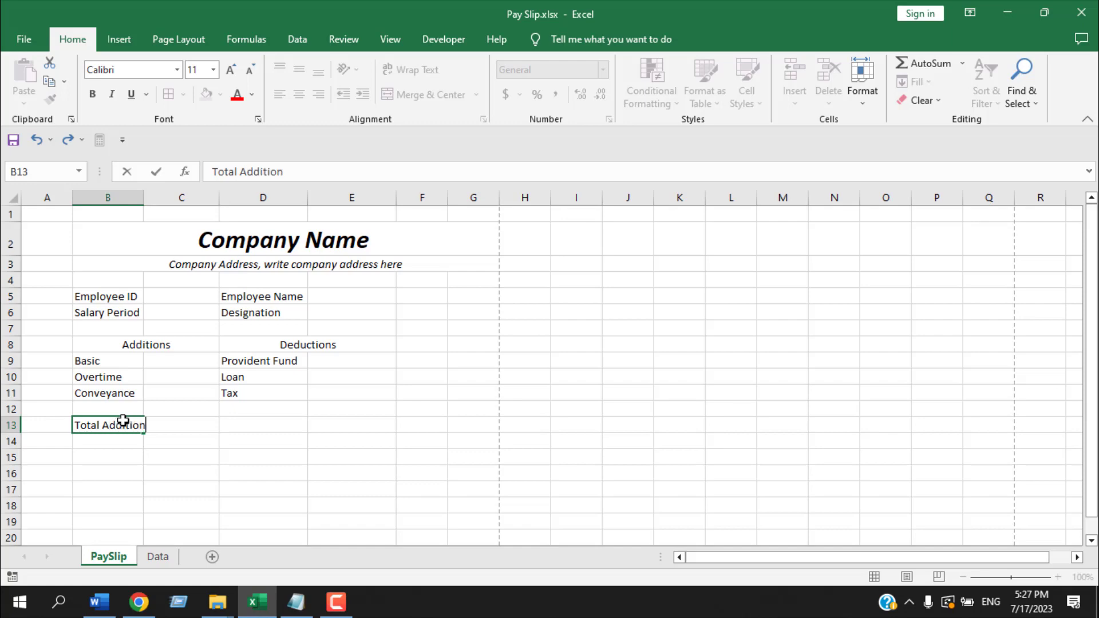
{"action": "key", "text": "Tab"}
{"action": "key", "text": "Tab"}
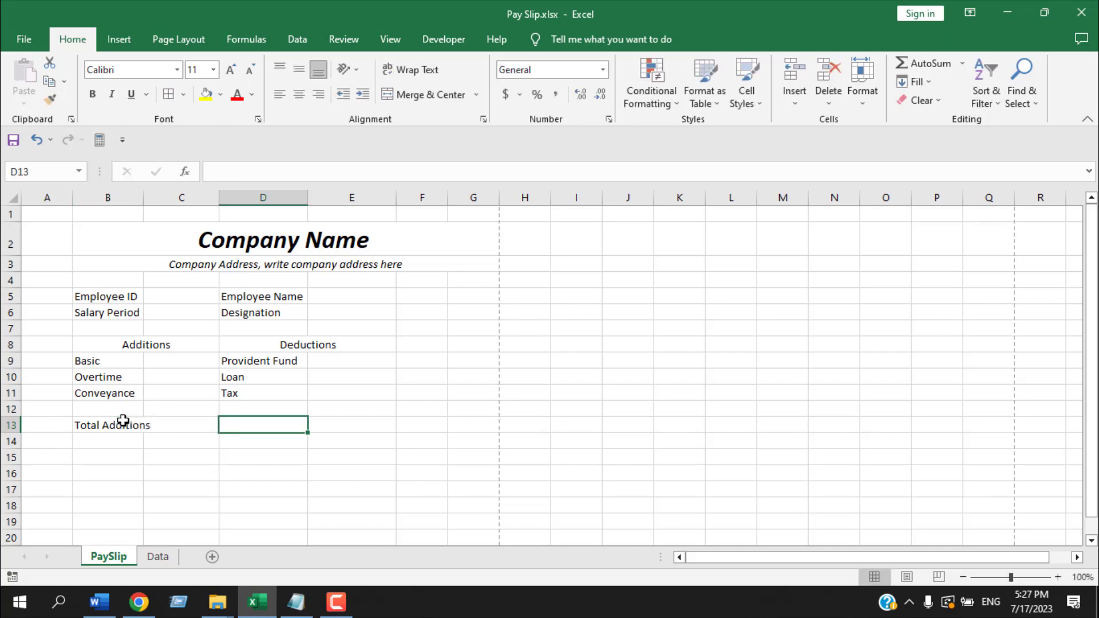
{"action": "type", "text": "Total De"}
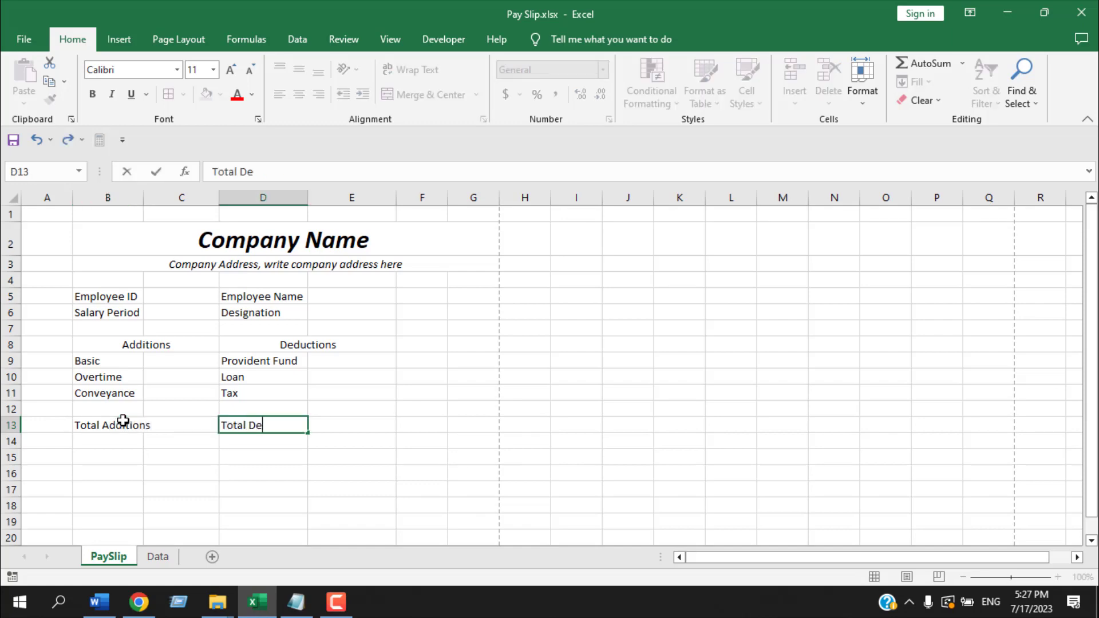
{"action": "type", "text": "ductions"}
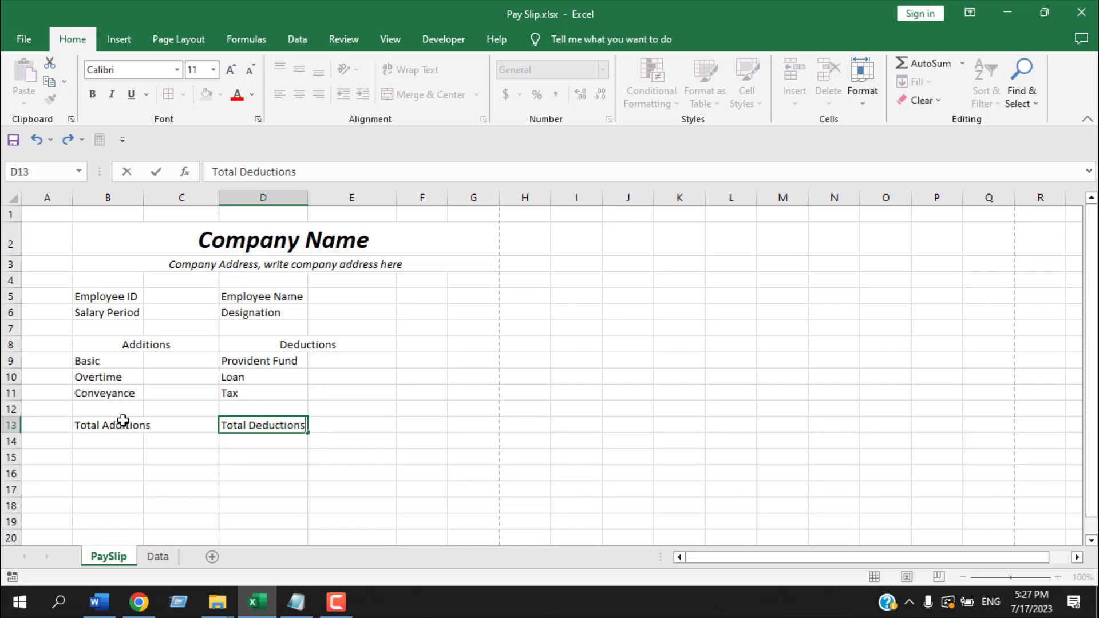
{"action": "key", "text": "Tab"}
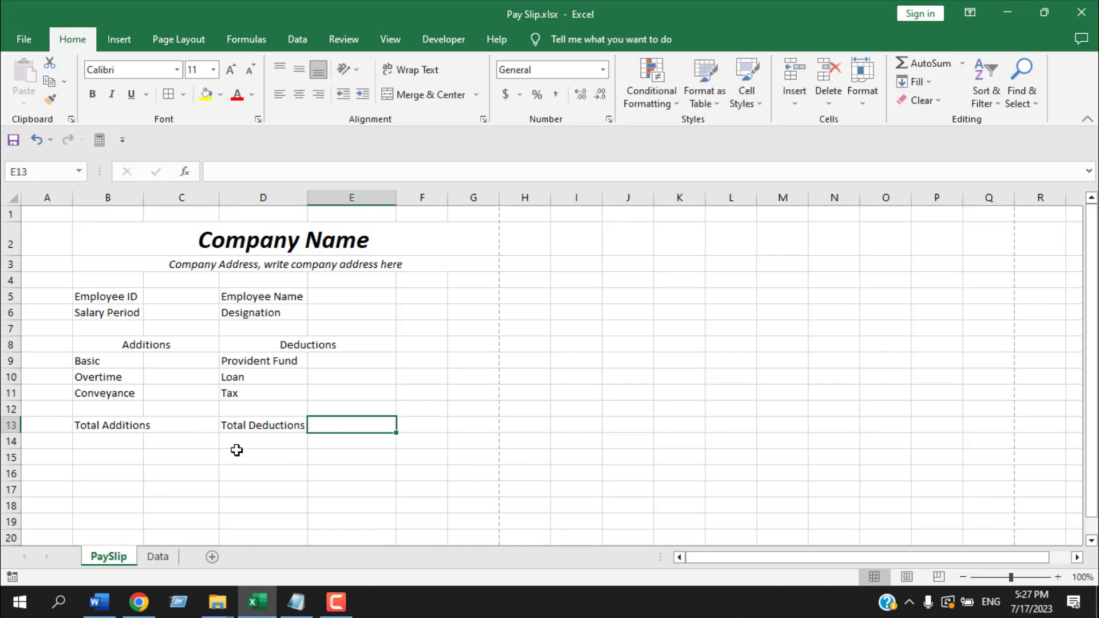
{"action": "left_click", "coordinate": [270, 458]}
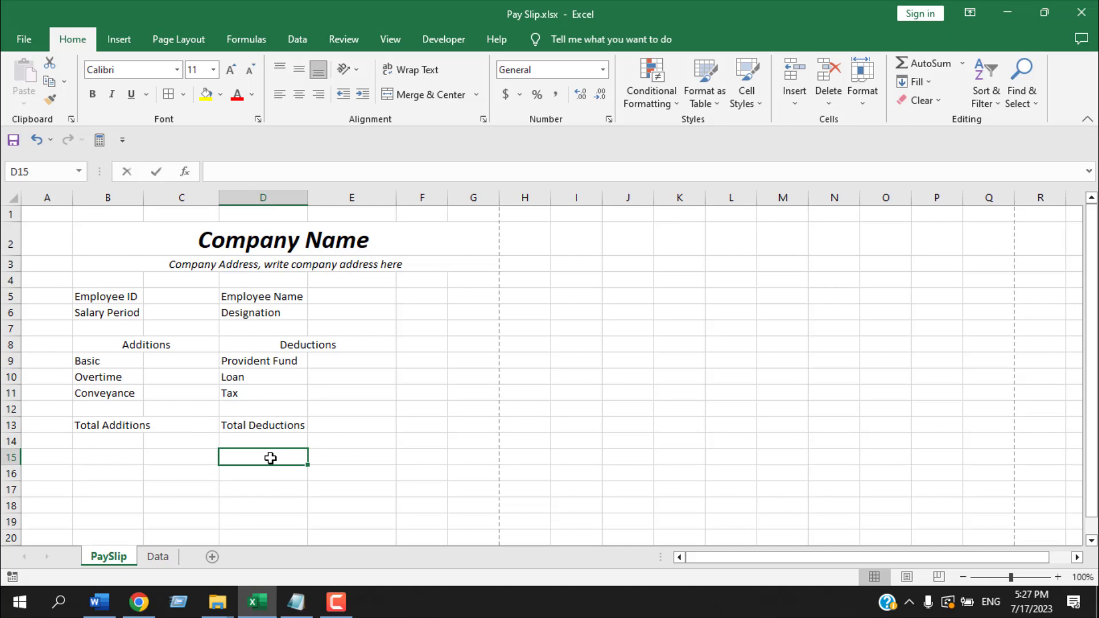
{"action": "type", "text": "Net Sa"}
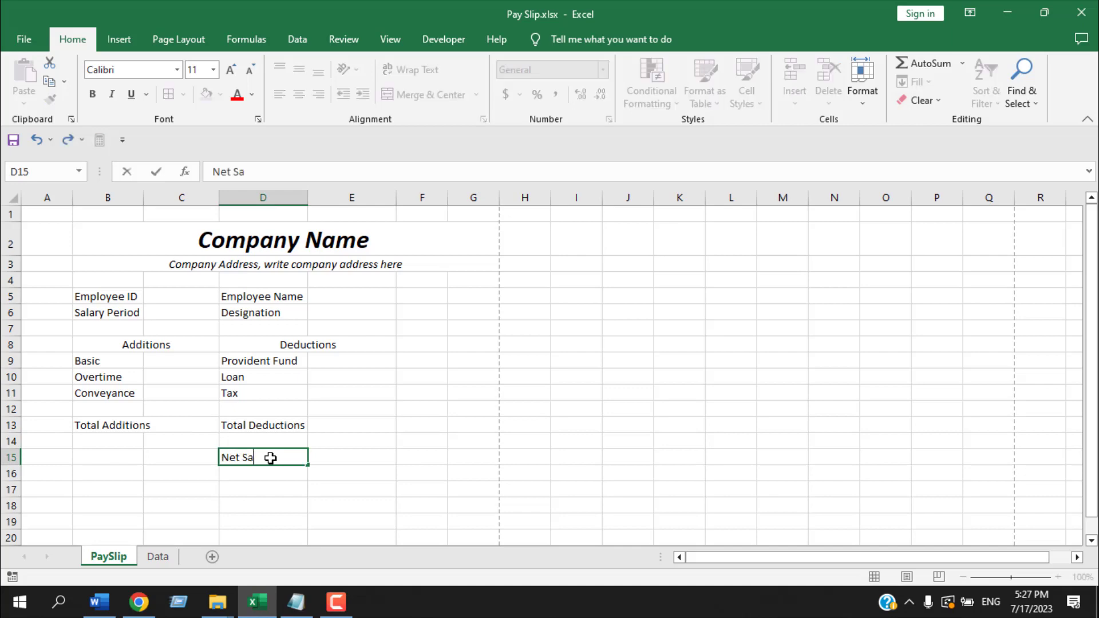
{"action": "type", "text": "lary"}
{"action": "left_click_drag", "start_coordinate": [295, 488], "coordinate": [314, 486]}
{"action": "left_click", "coordinate": [315, 485]}
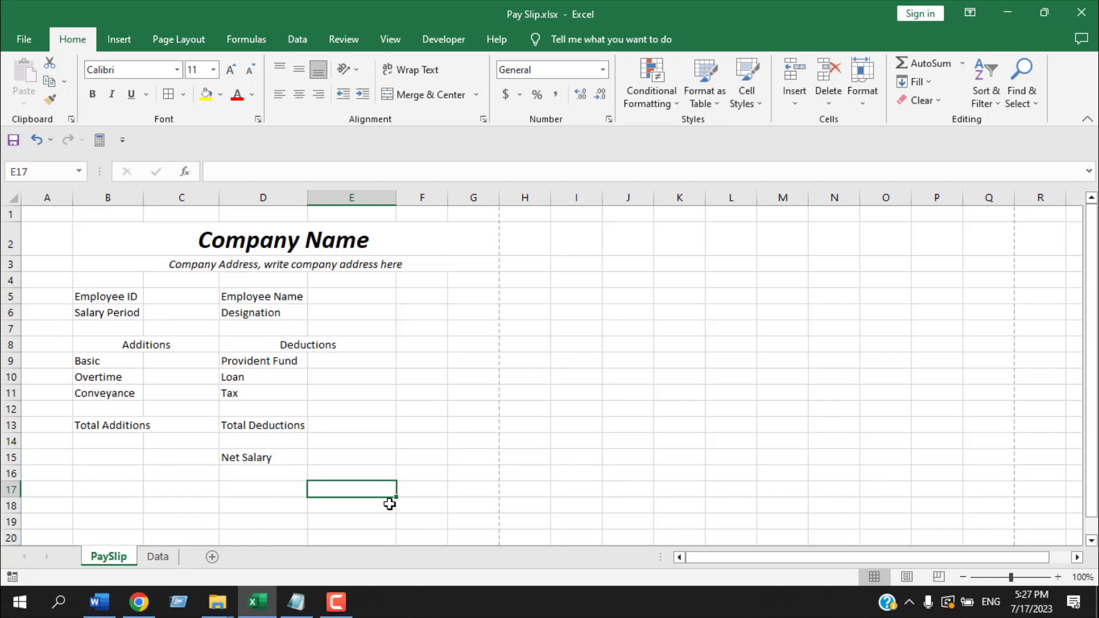
Select all the payslip labels and both section headings together
{"action": "left_click", "coordinate": [105, 296]}
{"action": "left_click_drag", "start_coordinate": [104, 304], "coordinate": [106, 312]}
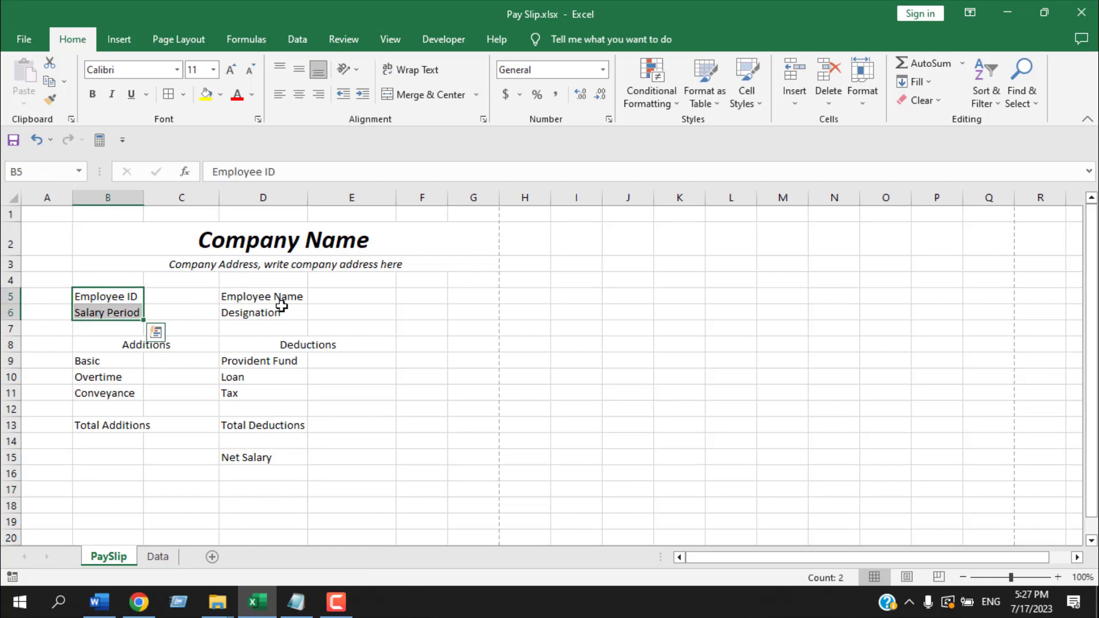
{"action": "left_click_drag", "start_coordinate": [280, 293], "coordinate": [270, 310], "text": "ctrl"}
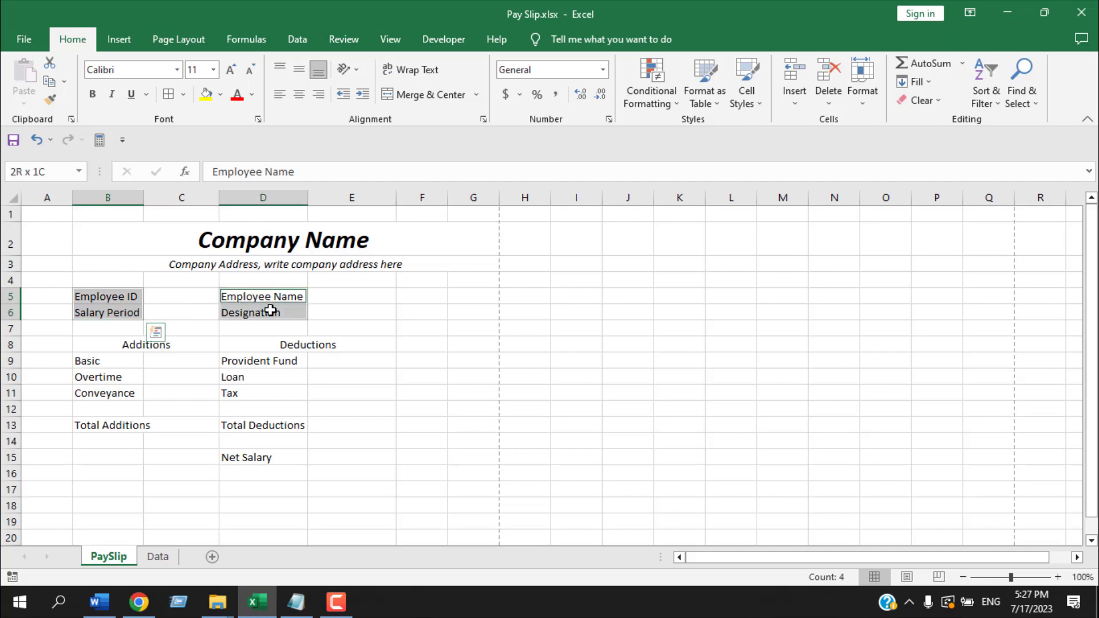
{"action": "left_click", "coordinate": [288, 345], "text": "ctrl"}
{"action": "left_click_drag", "start_coordinate": [273, 362], "coordinate": [255, 393], "text": "ctrl"}
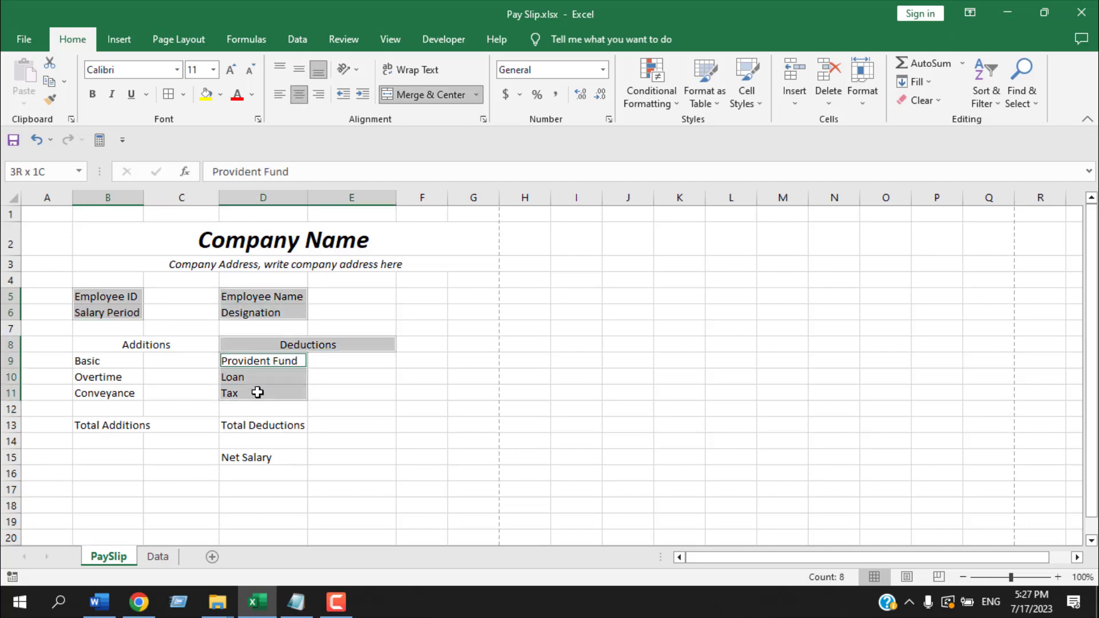
{"action": "left_click", "coordinate": [257, 425], "text": "ctrl"}
{"action": "left_click", "coordinate": [261, 456], "text": "ctrl"}
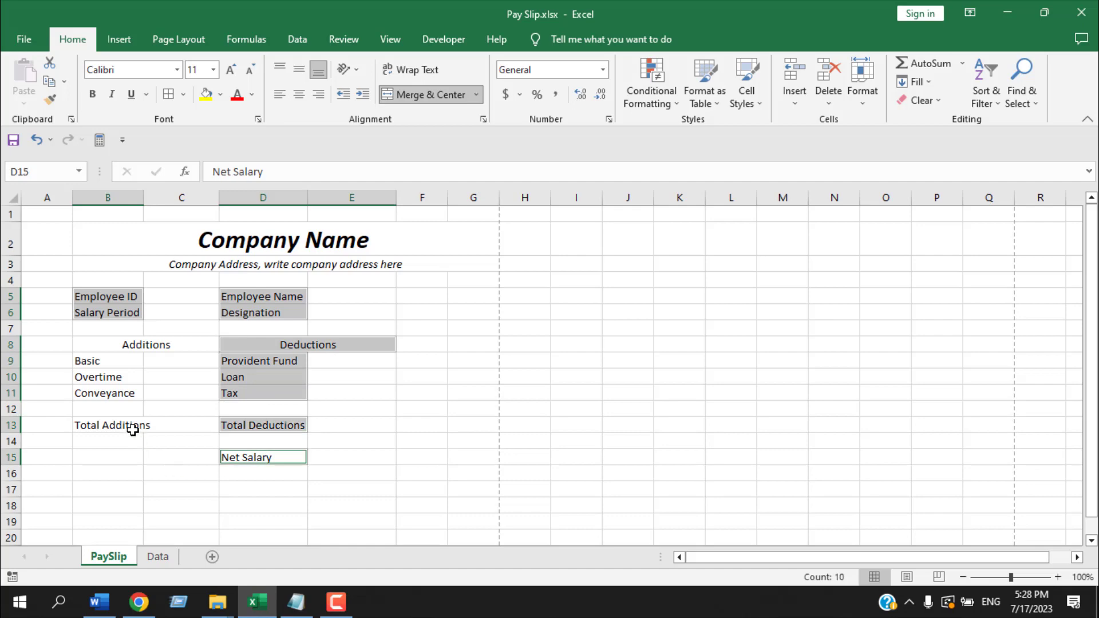
{"action": "left_click", "coordinate": [130, 424], "text": "ctrl"}
{"action": "left_click", "coordinate": [113, 392], "text": "ctrl"}
{"action": "left_click", "coordinate": [113, 376], "text": "ctrl"}
{"action": "left_click", "coordinate": [100, 358], "text": "ctrl"}
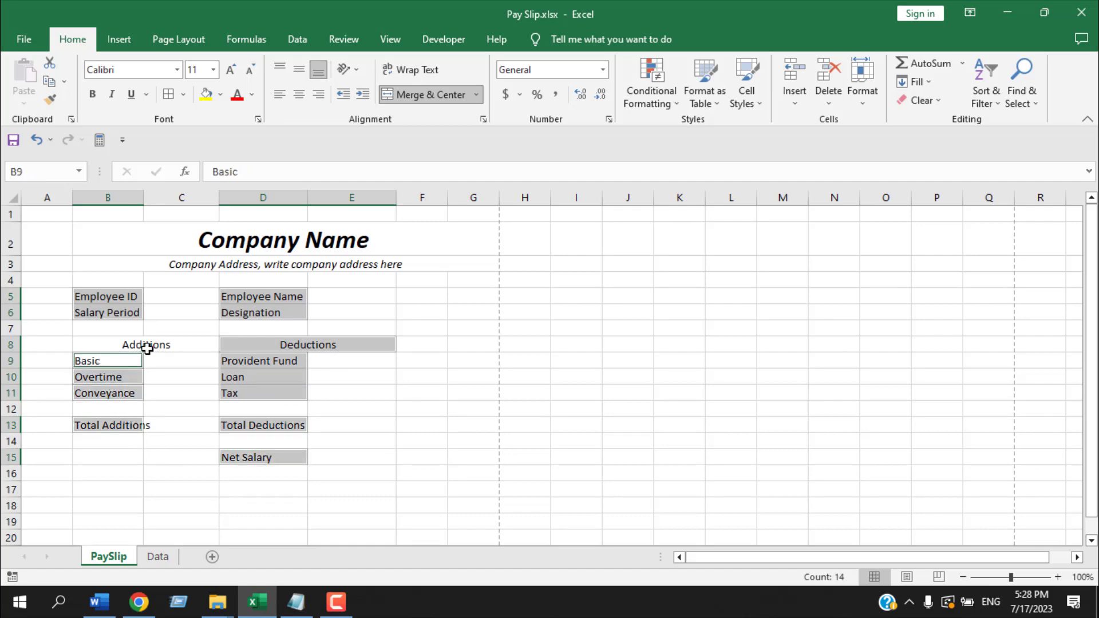
{"action": "left_click", "coordinate": [147, 346], "text": "ctrl"}
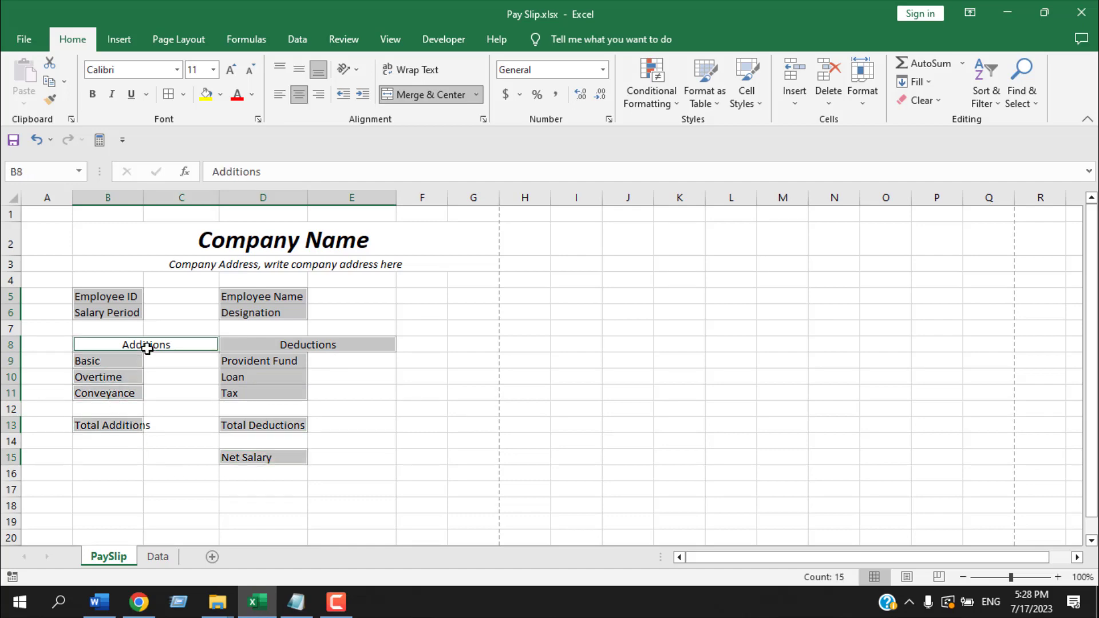
Make the selected labels bold and centred horizontally and vertically
{"action": "left_click", "coordinate": [94, 94]}
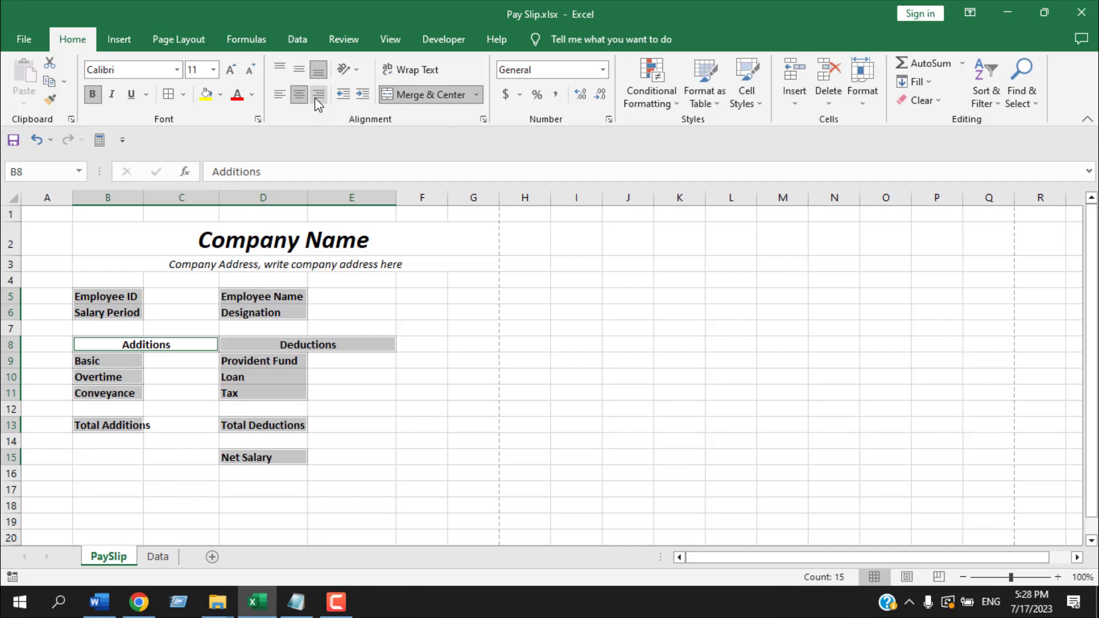
{"action": "left_click", "coordinate": [300, 94]}
{"action": "left_click", "coordinate": [294, 70]}
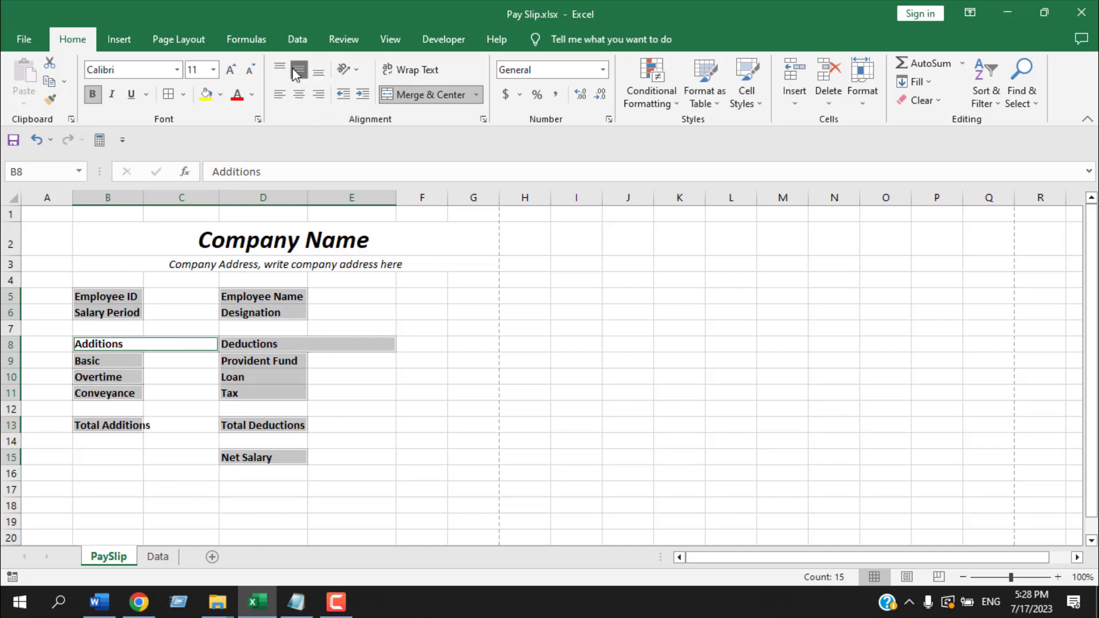
{"action": "left_click", "coordinate": [305, 97]}
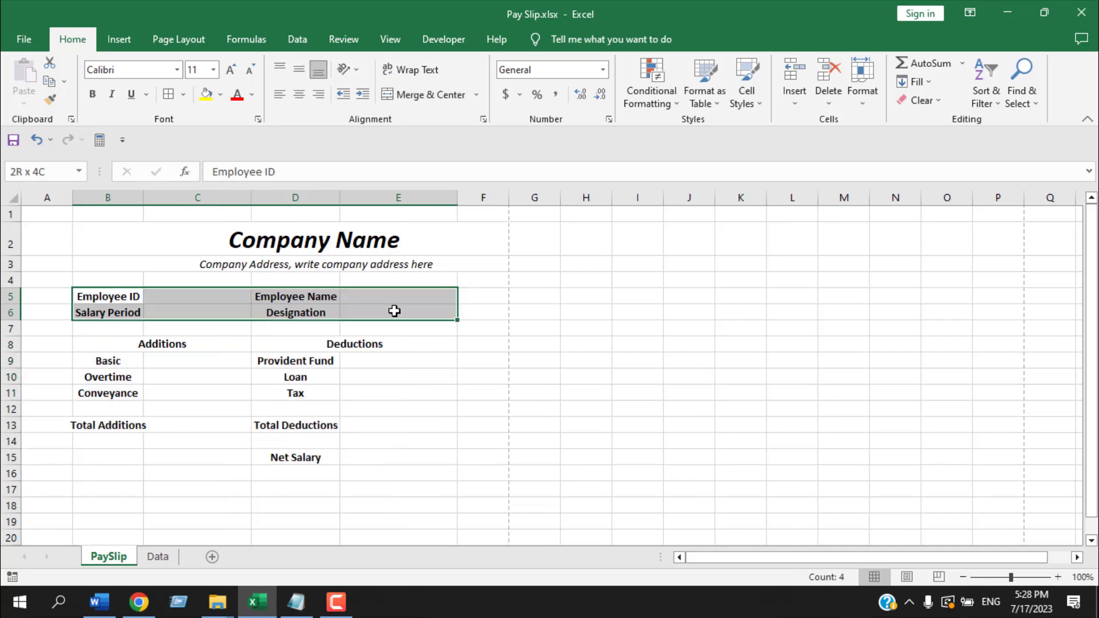
Apply All Borders to the employee details B5:E6 and the items table B8:E11
{"action": "left_click_drag", "start_coordinate": [392, 309], "coordinate": [395, 314]}
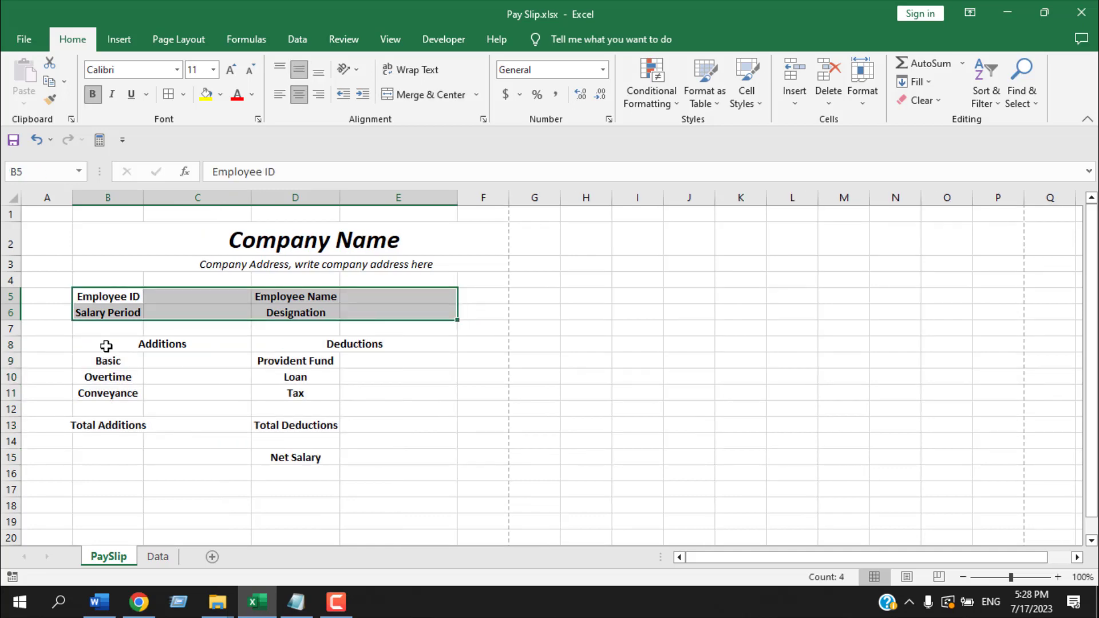
{"action": "left_click_drag", "start_coordinate": [106, 345], "coordinate": [399, 306]}
{"action": "left_click", "coordinate": [168, 94]}
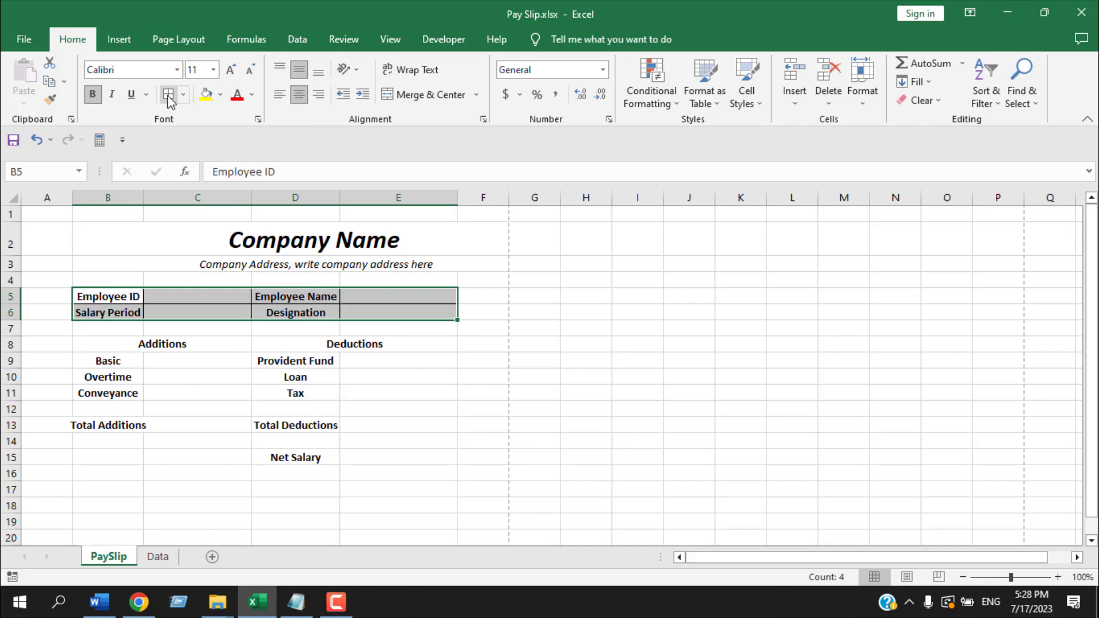
{"action": "left_click_drag", "start_coordinate": [110, 354], "coordinate": [341, 390]}
{"action": "left_click", "coordinate": [168, 95]}
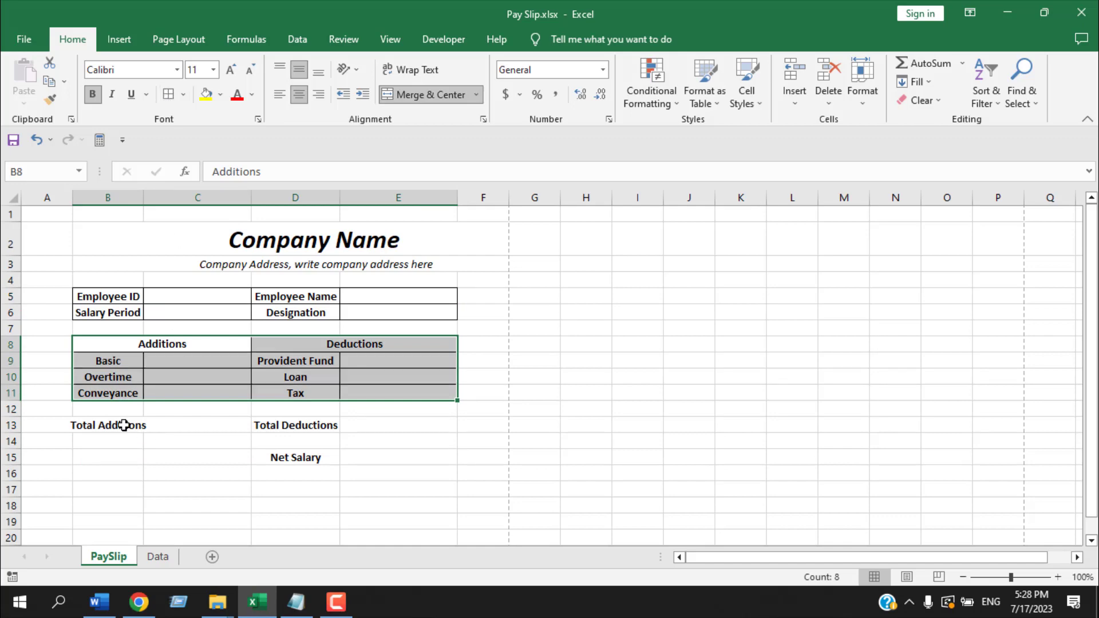
Put thick outside borders around the totals row B13:E13 and Net Salary cells D15:E15
{"action": "left_click_drag", "start_coordinate": [122, 425], "coordinate": [385, 424]}
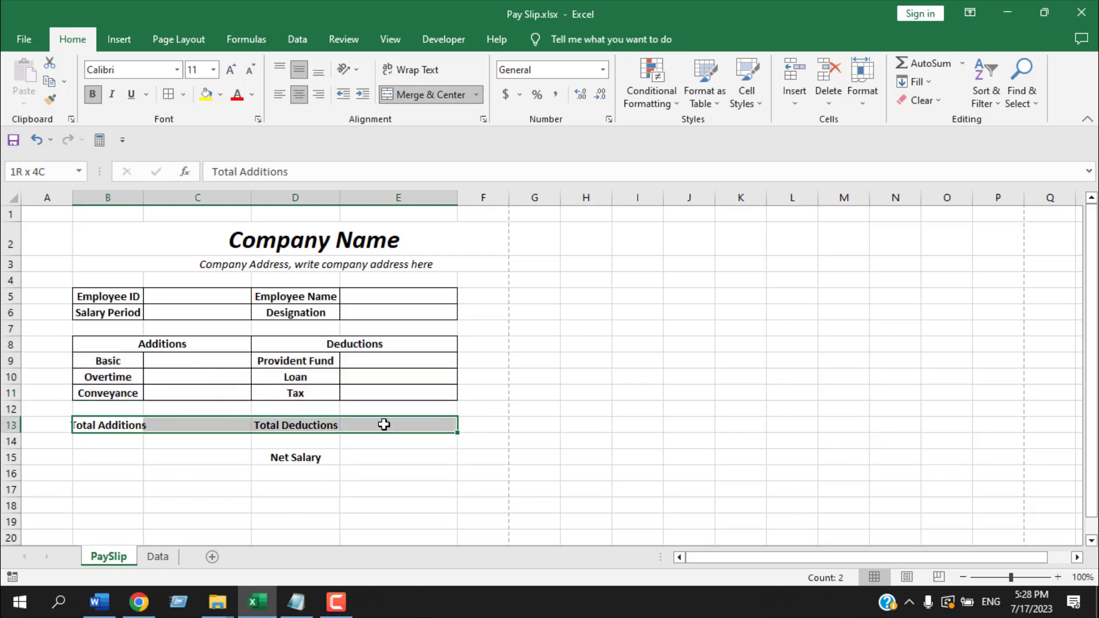
{"action": "left_click", "coordinate": [184, 95]}
{"action": "left_click", "coordinate": [232, 272]}
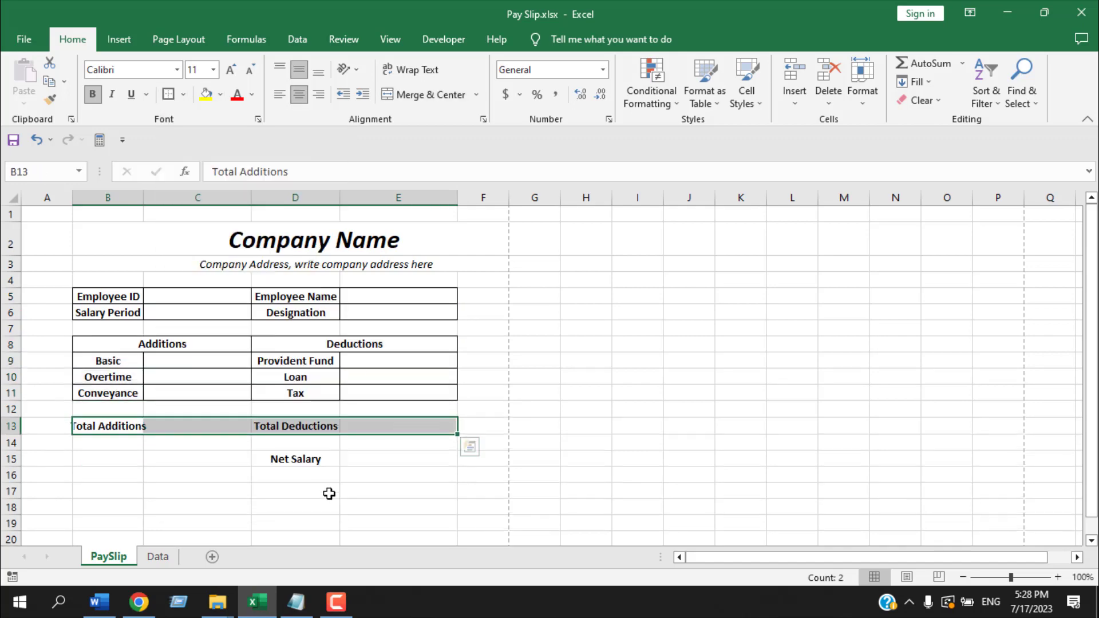
{"action": "left_click_drag", "start_coordinate": [307, 457], "coordinate": [373, 461]}
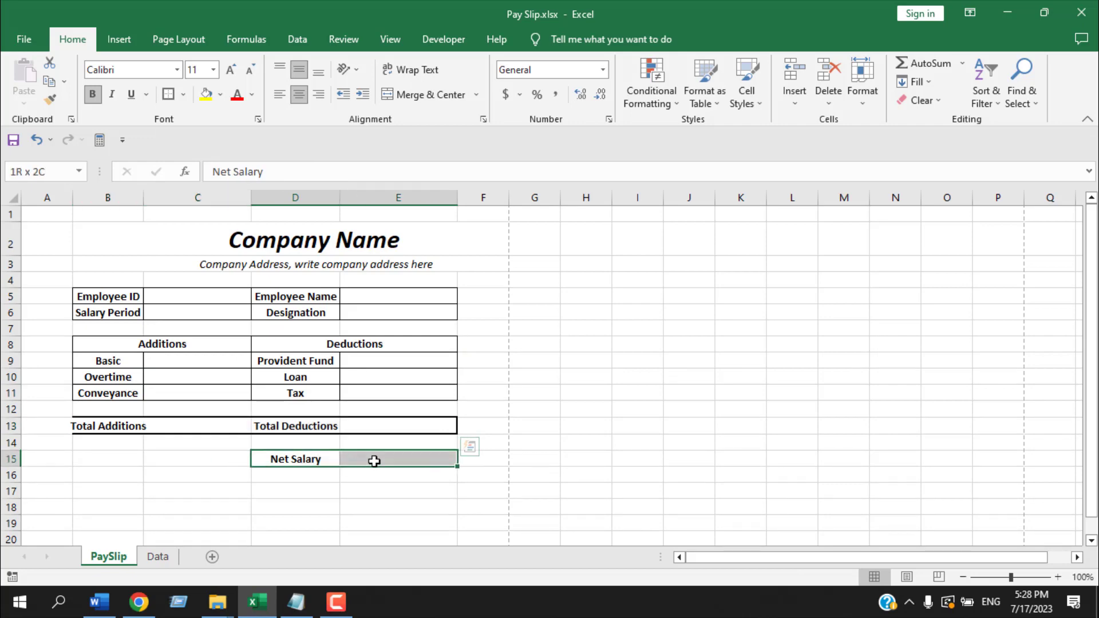
{"action": "left_click", "coordinate": [168, 95]}
{"action": "left_click", "coordinate": [584, 442]}
{"action": "left_click", "coordinate": [117, 255]}
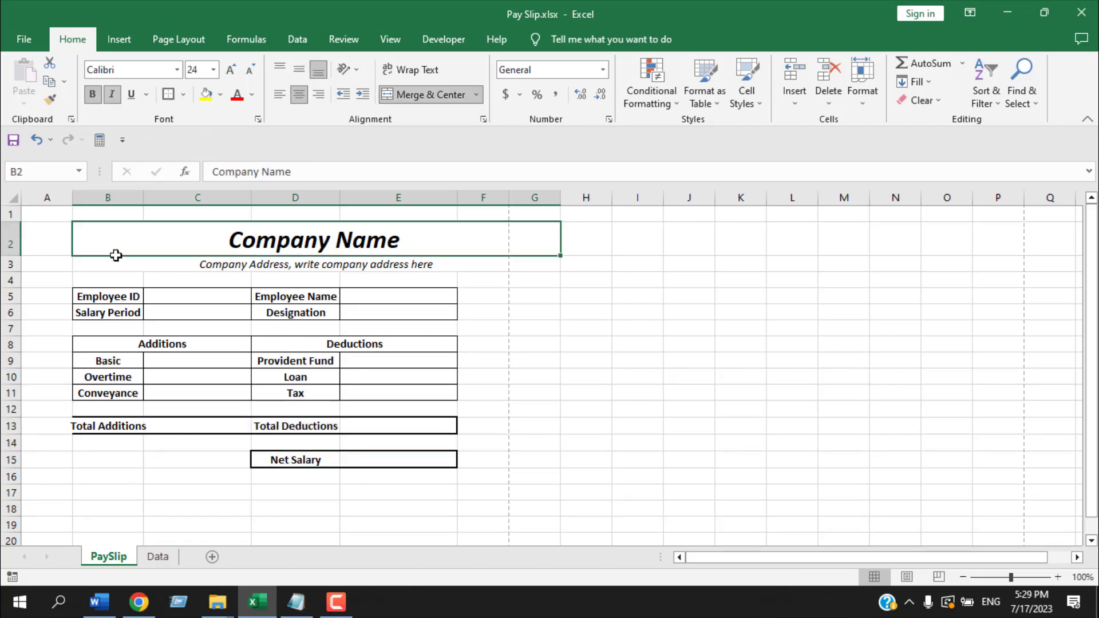
Insert the picture Microsoft Excel Tutorial.png from the Desktop
{"action": "left_click", "coordinate": [119, 39]}
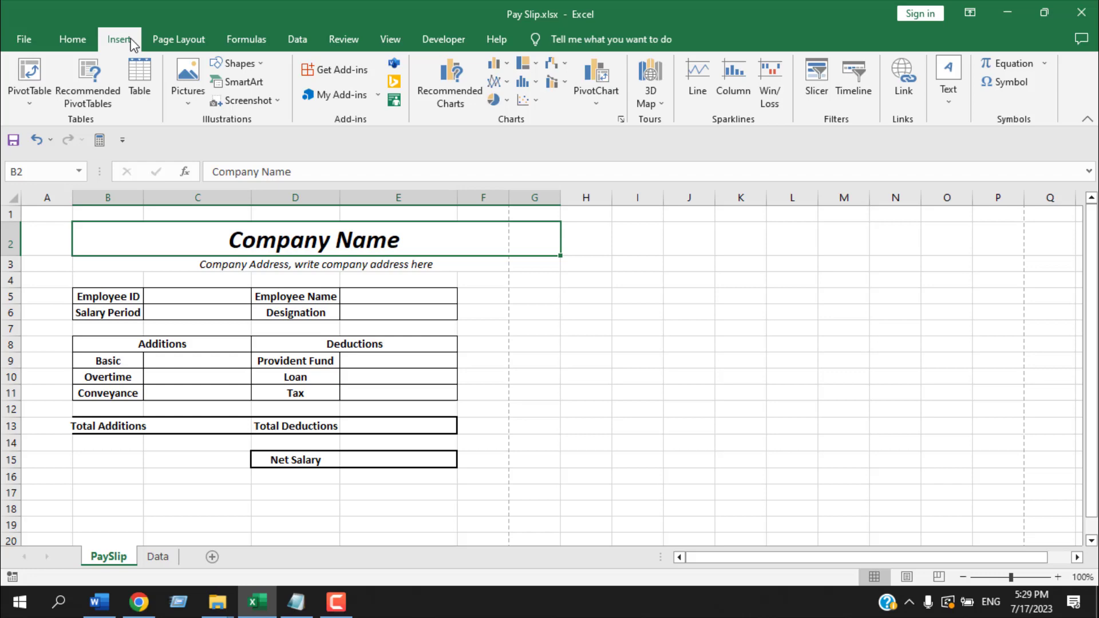
{"action": "left_click", "coordinate": [200, 87]}
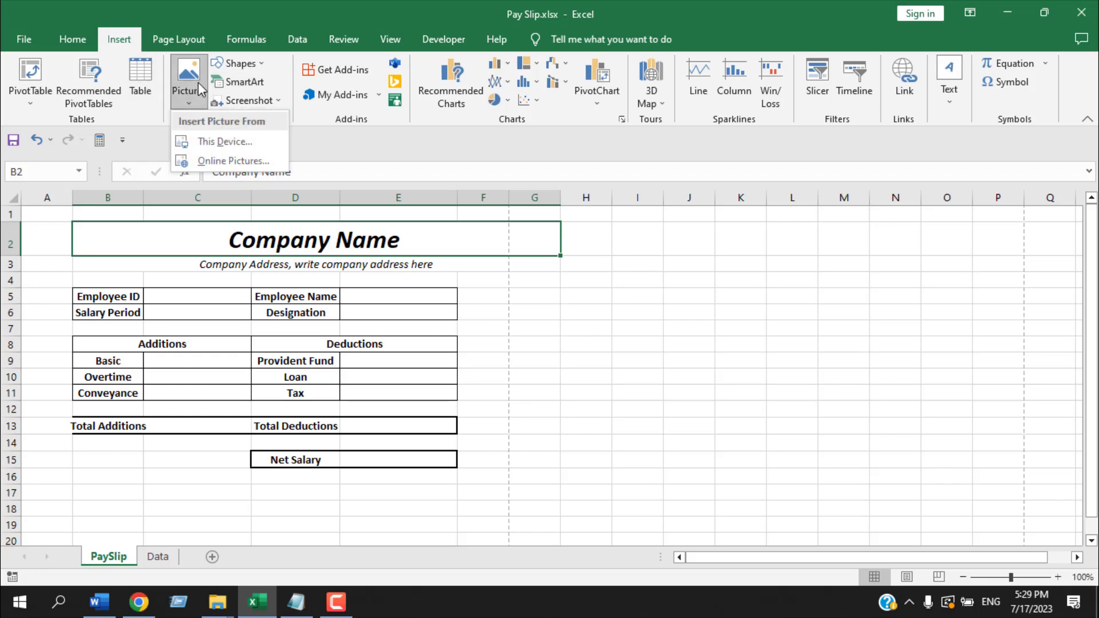
{"action": "left_click", "coordinate": [209, 142]}
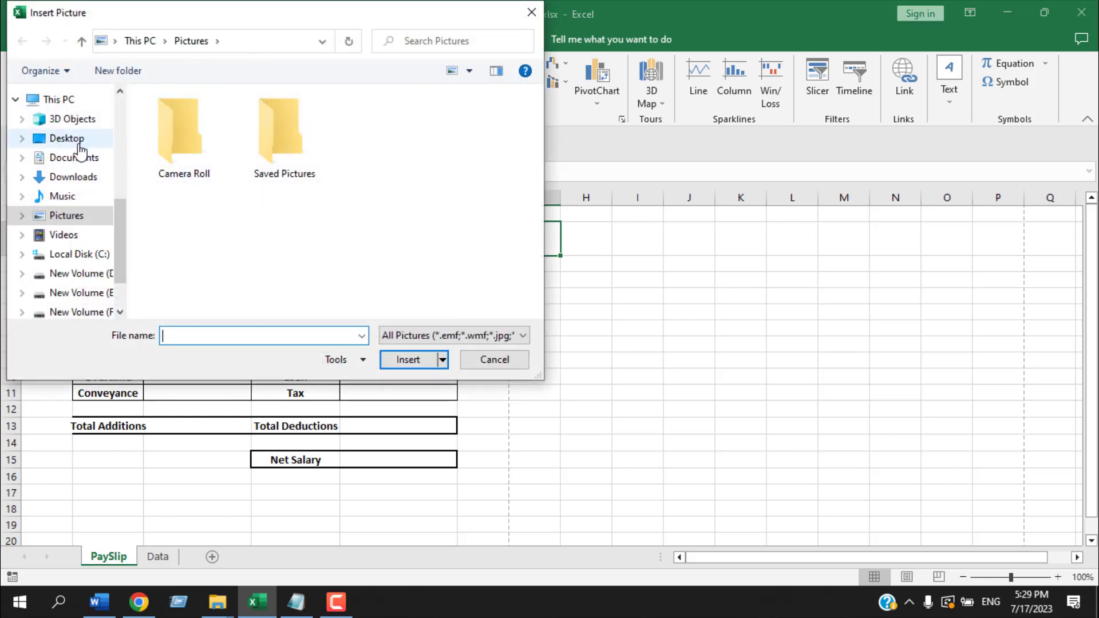
{"action": "left_click", "coordinate": [79, 146]}
{"action": "scroll", "coordinate": [371, 241], "scroll_direction": "down", "scroll_amount": 2}
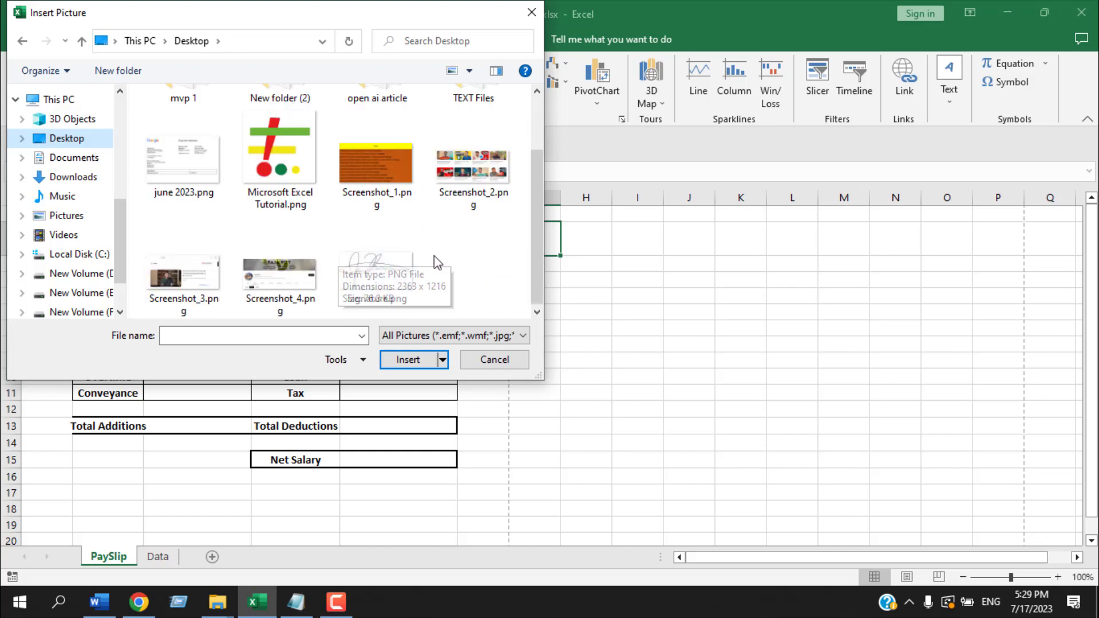
{"action": "scroll", "coordinate": [312, 231], "scroll_direction": "up", "scroll_amount": 2}
{"action": "left_click", "coordinate": [304, 234]}
{"action": "left_click", "coordinate": [417, 360]}
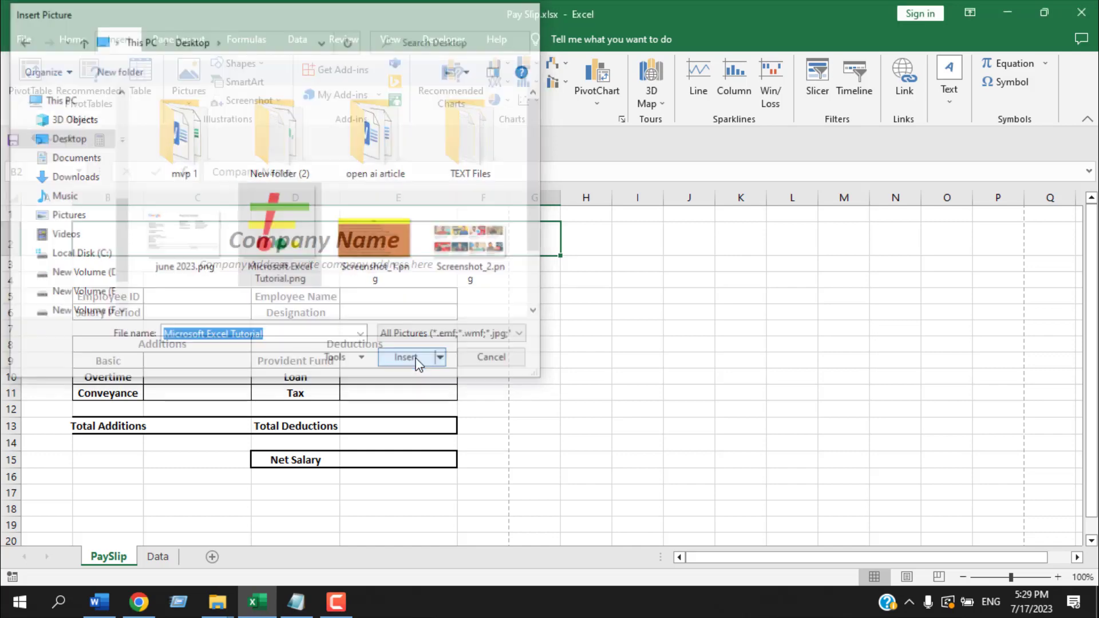
Shrink the logo to about 0.52 inch and place it beside Company Name
{"action": "left_click_drag", "start_coordinate": [265, 414], "coordinate": [112, 260]}
{"action": "left_click_drag", "start_coordinate": [97, 237], "coordinate": [117, 246]}
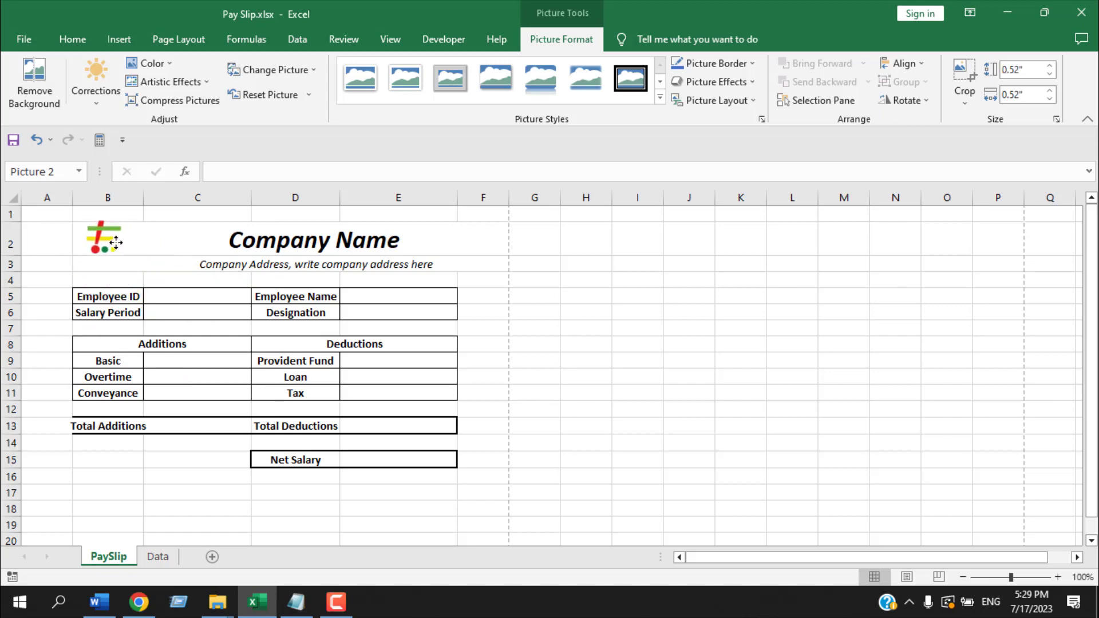
{"action": "left_click", "coordinate": [786, 475]}
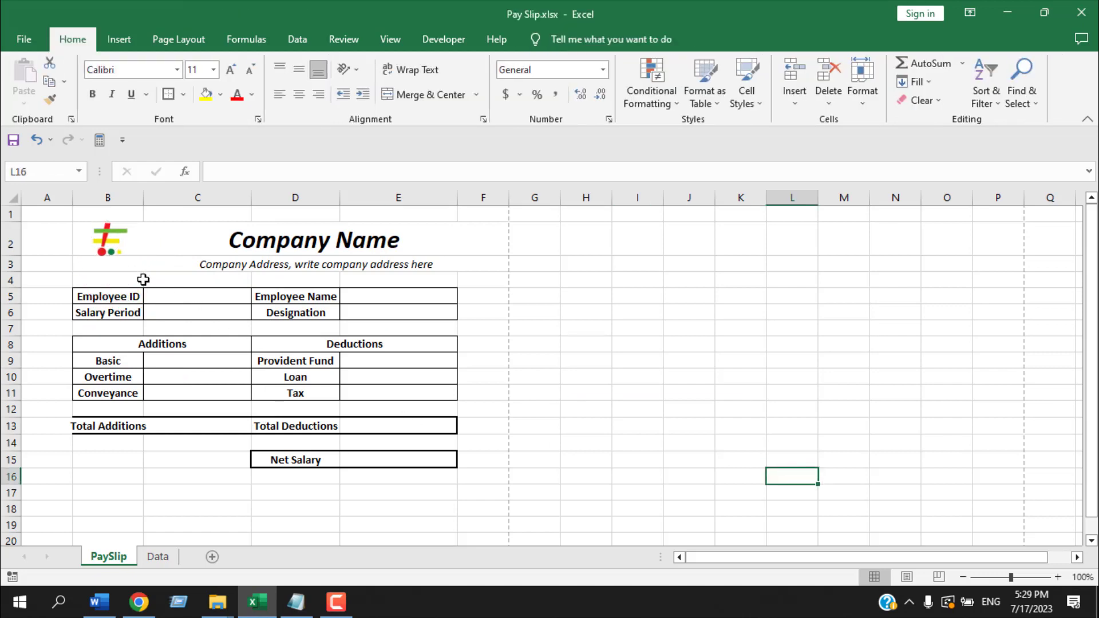
Give D18:E18 a thick bottom border as the signature line
{"action": "scroll", "coordinate": [368, 508], "scroll_direction": "down", "scroll_amount": 1}
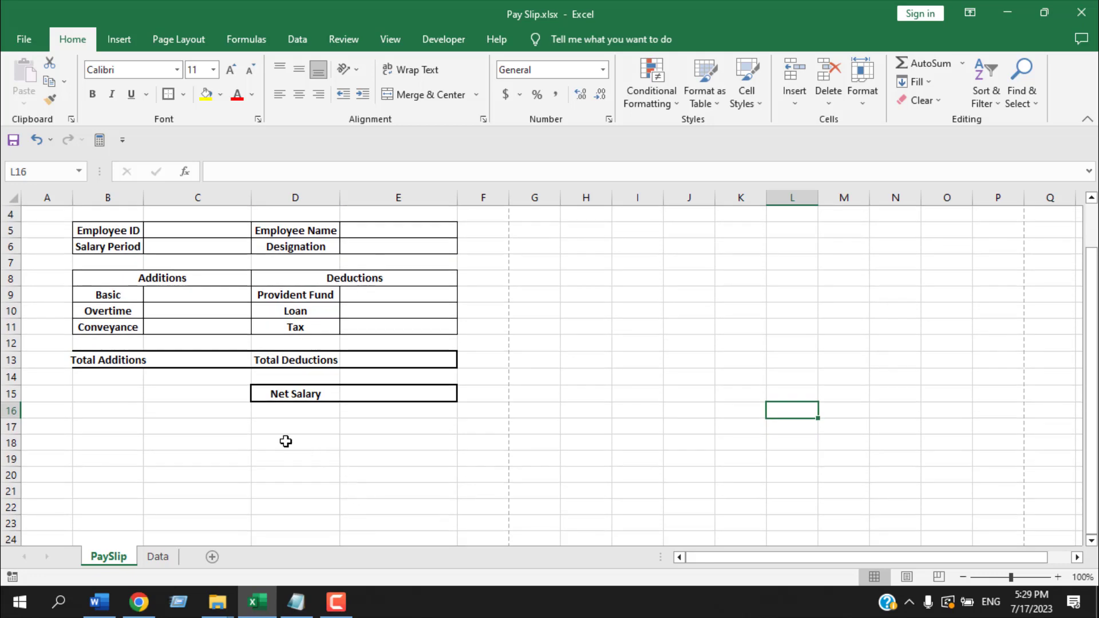
{"action": "left_click", "coordinate": [286, 440]}
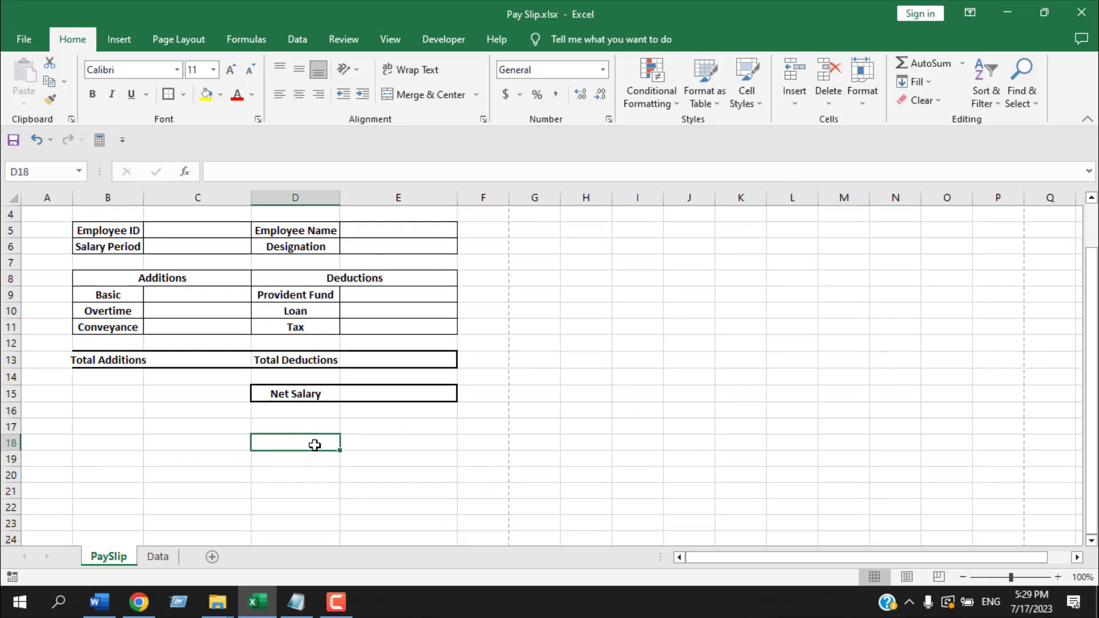
{"action": "left_click_drag", "start_coordinate": [315, 445], "coordinate": [363, 444]}
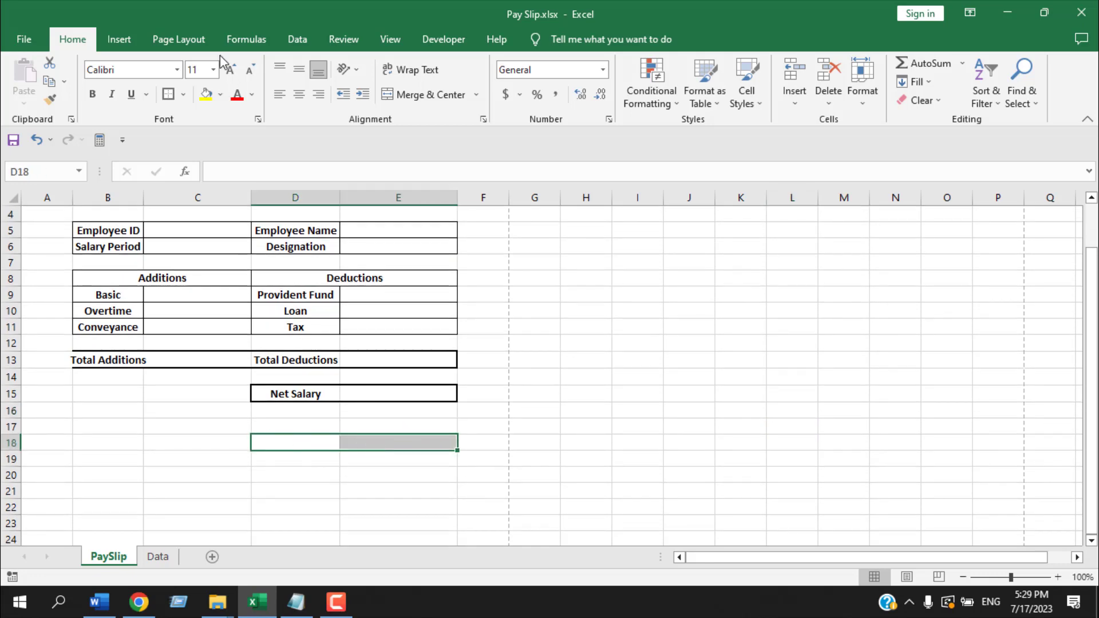
{"action": "left_click", "coordinate": [183, 94]}
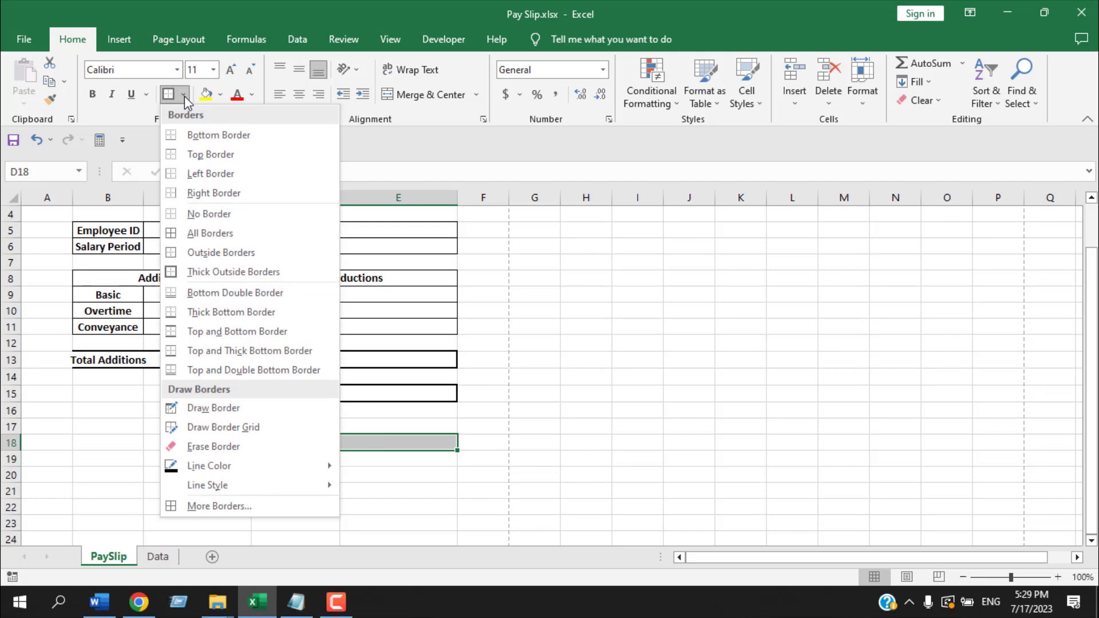
{"action": "left_click", "coordinate": [251, 321]}
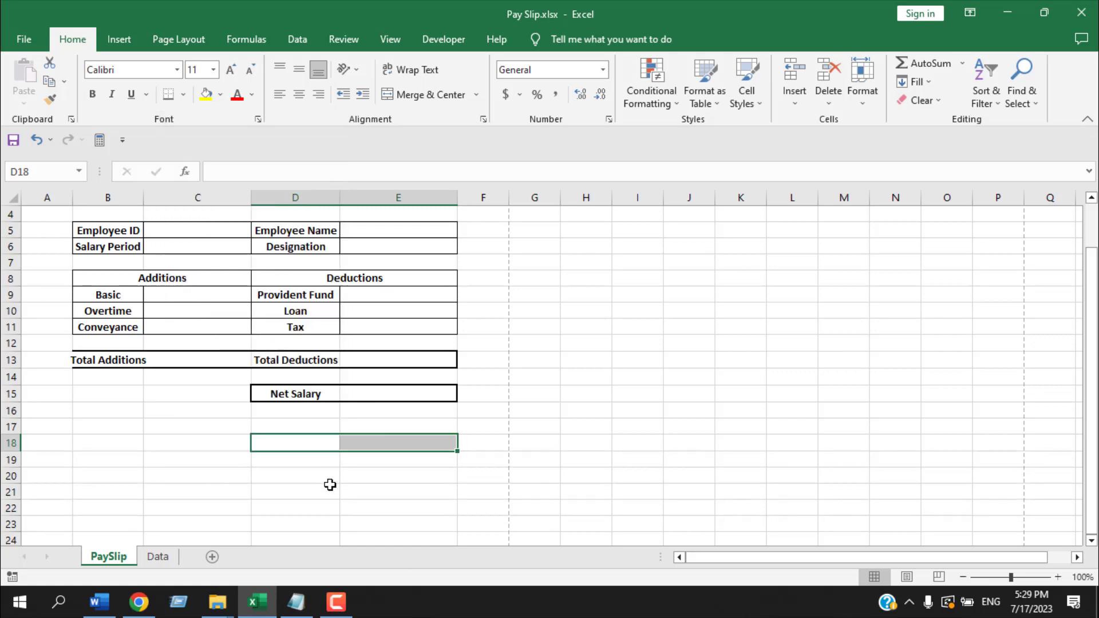
Merge and centre D19:E19 and type the label Signature
{"action": "left_click_drag", "start_coordinate": [312, 461], "coordinate": [355, 461]}
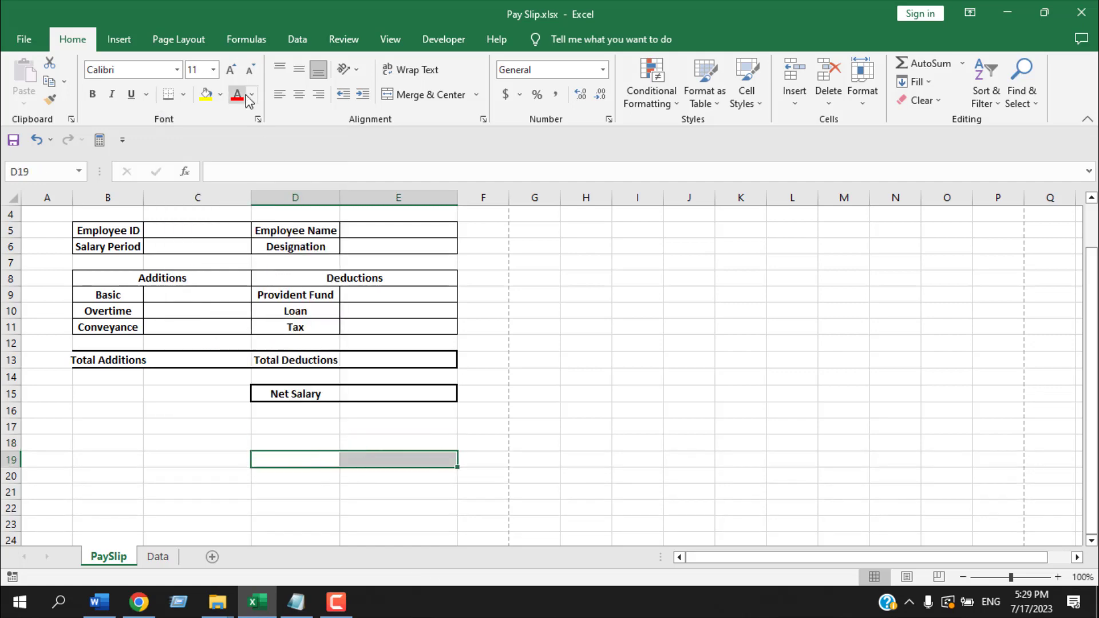
{"action": "left_click", "coordinate": [416, 95]}
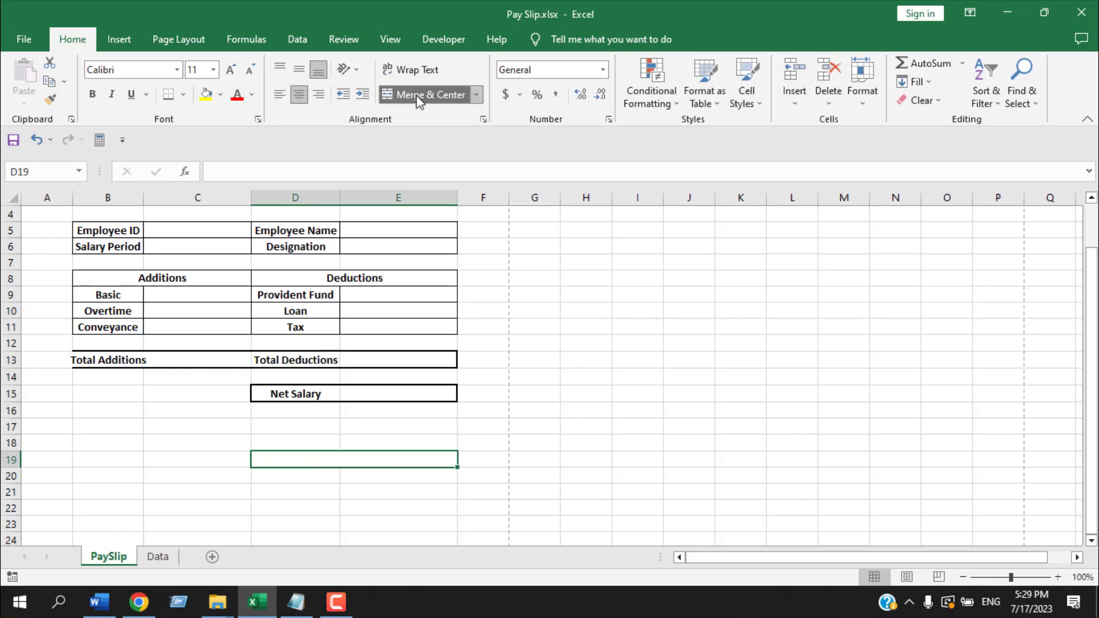
{"action": "type", "text": "S"}
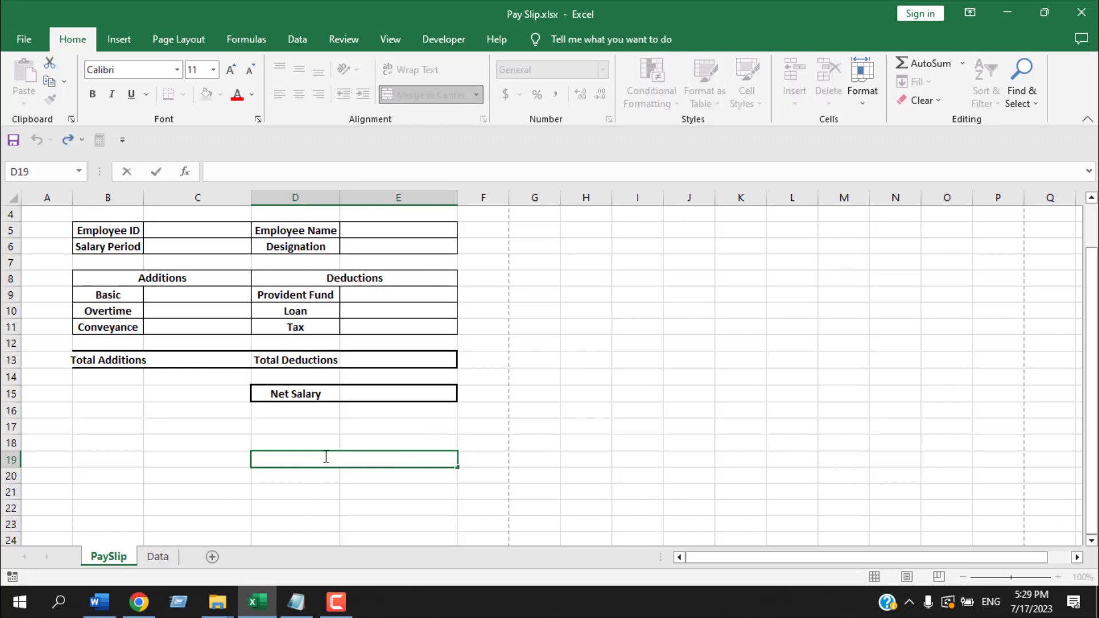
{"action": "type", "text": "ignature"}
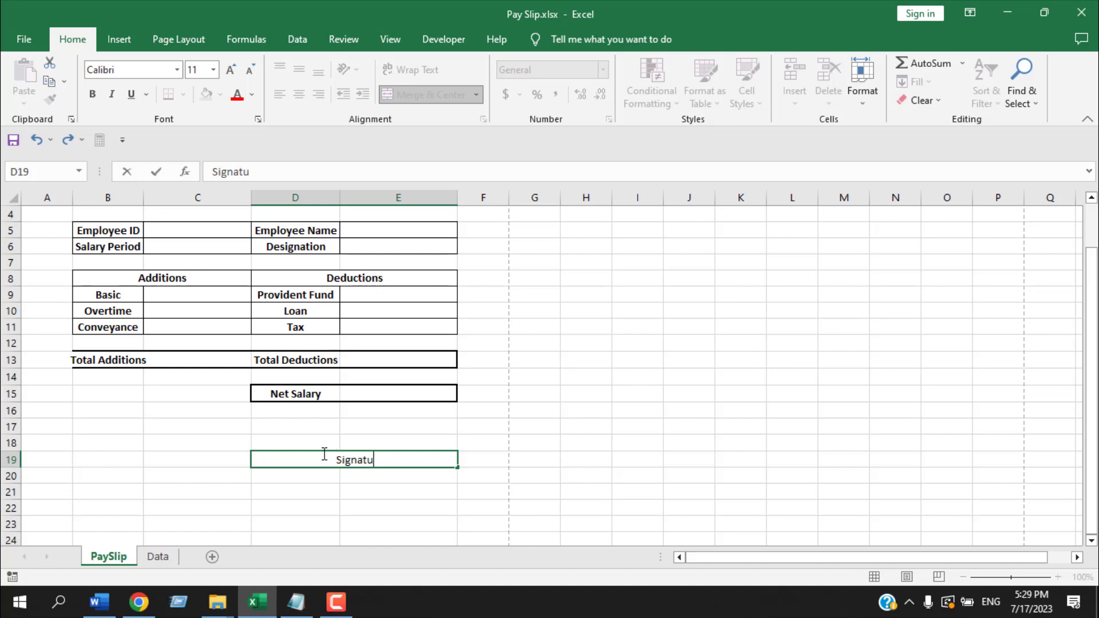
Insert the Signature.png picture from this device onto the payslip sheet
{"action": "left_click", "coordinate": [433, 474]}
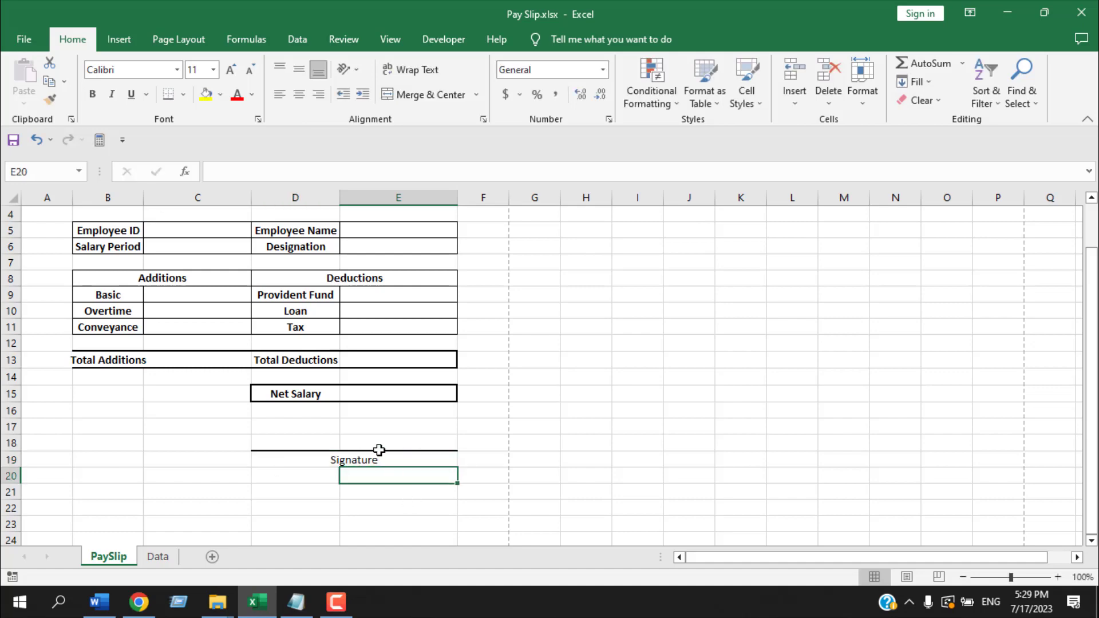
{"action": "left_click", "coordinate": [359, 441]}
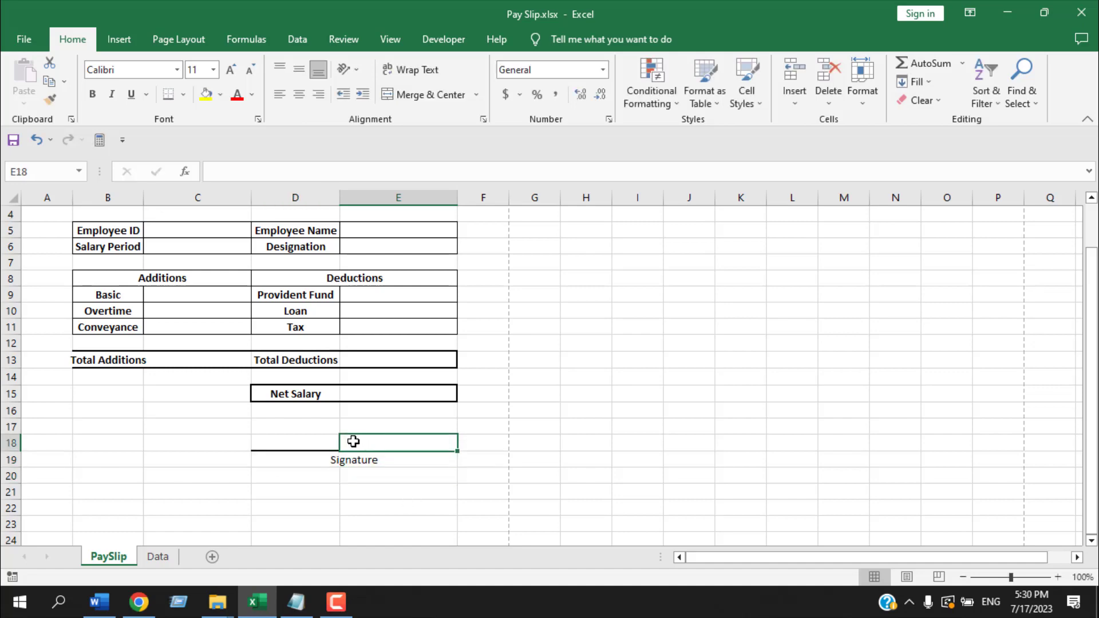
{"action": "left_click", "coordinate": [117, 42]}
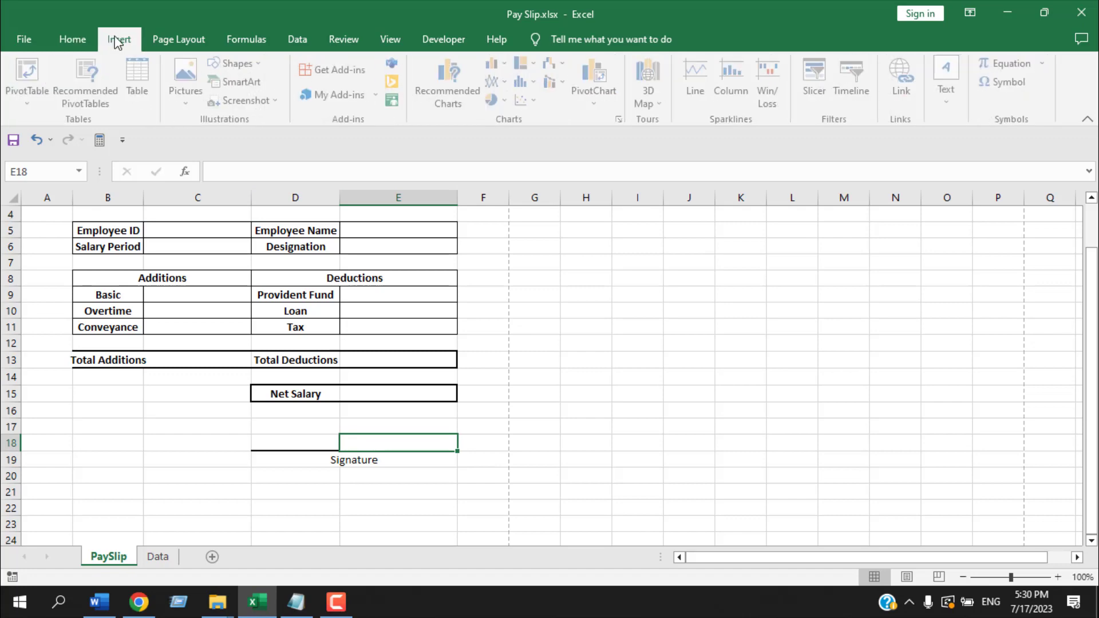
{"action": "left_click", "coordinate": [177, 93]}
{"action": "left_click", "coordinate": [214, 142]}
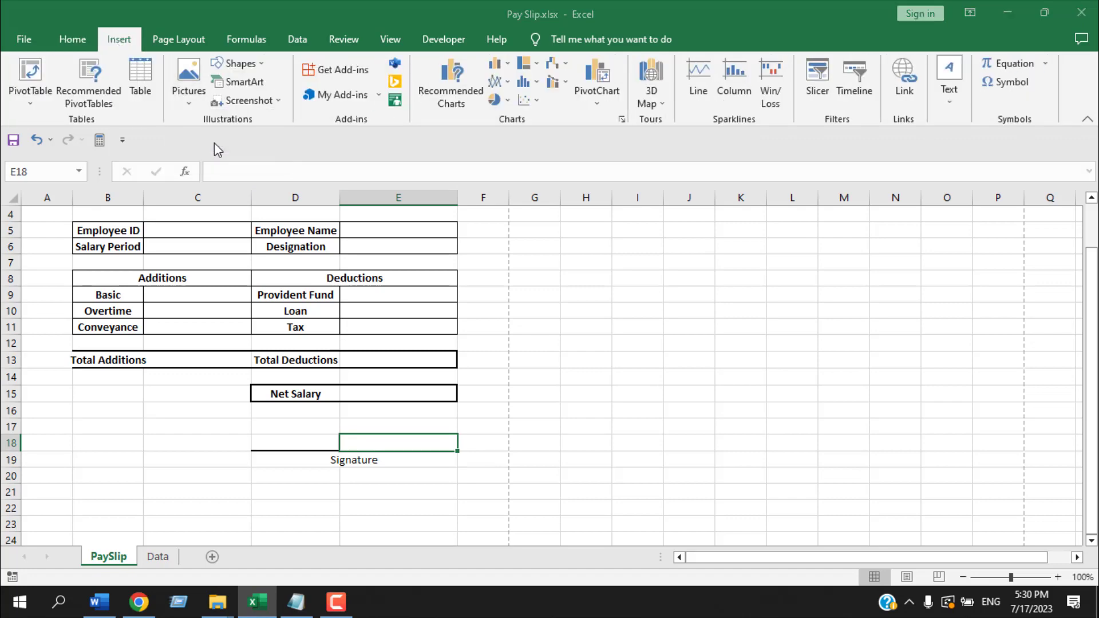
{"action": "scroll", "coordinate": [393, 263], "scroll_direction": "down", "scroll_amount": 2}
{"action": "left_click", "coordinate": [381, 275]}
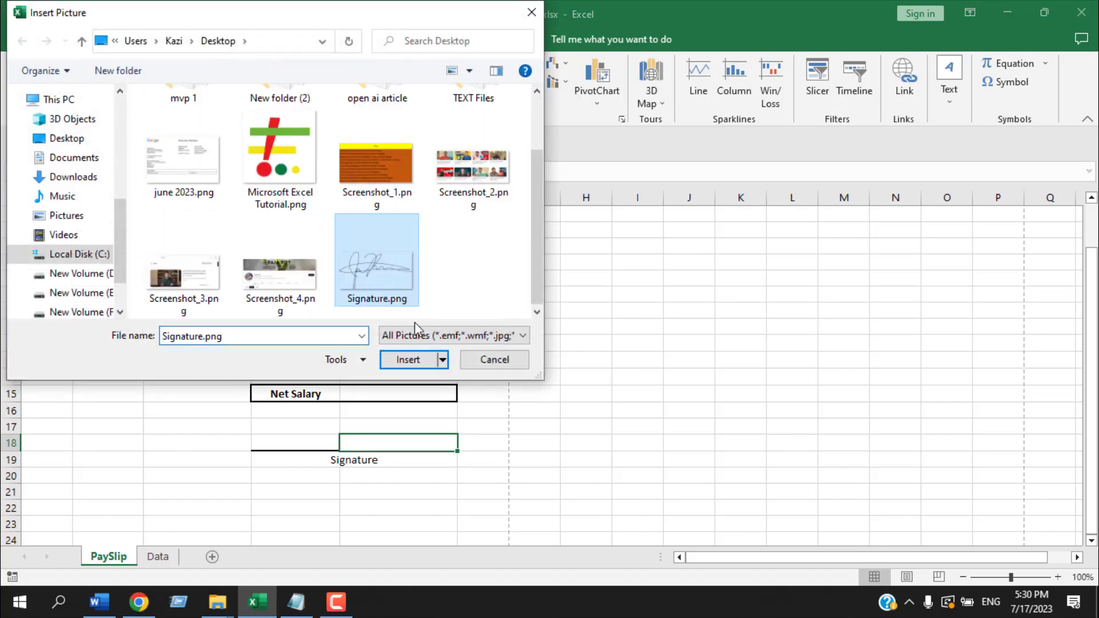
{"action": "left_click", "coordinate": [407, 361]}
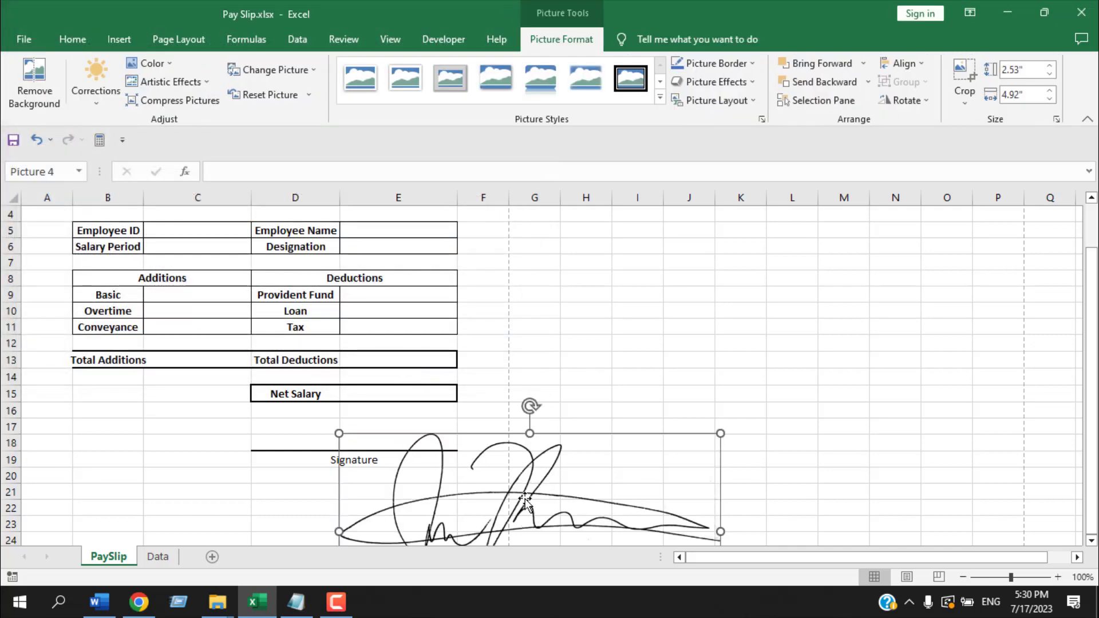
Shrink the signature image and move it just above the Signature line
{"action": "left_click_drag", "start_coordinate": [524, 501], "coordinate": [543, 332]}
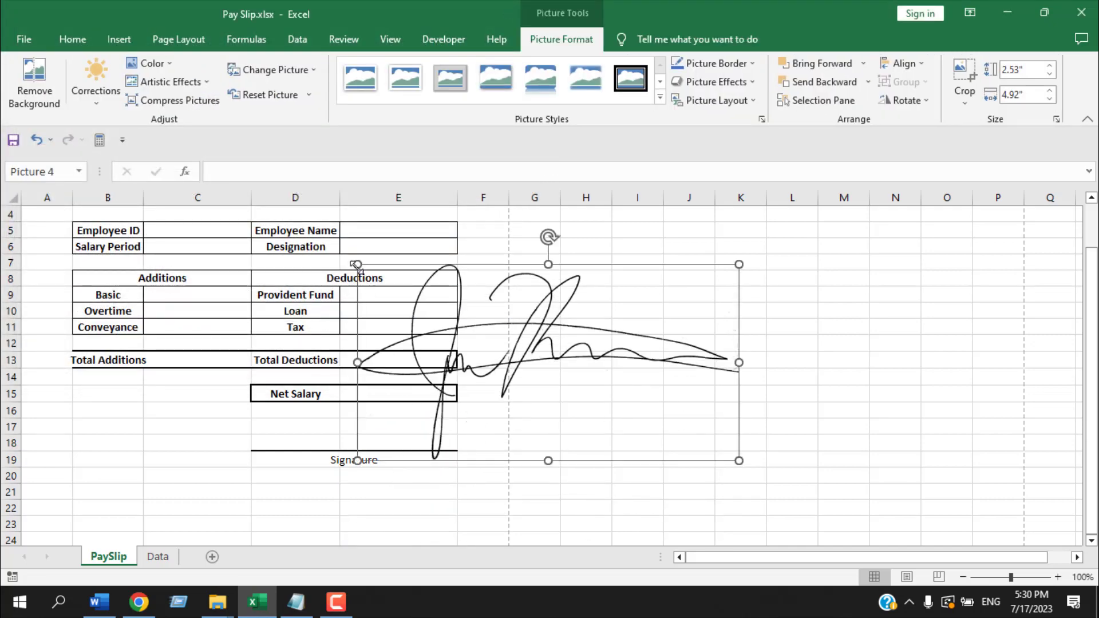
{"action": "left_click_drag", "start_coordinate": [356, 265], "coordinate": [639, 409]}
{"action": "mouse_move", "coordinate": [641, 413]}
{"action": "left_mouse_down"}
{"action": "mouse_move", "coordinate": [309, 417]}
{"action": "mouse_move", "coordinate": [321, 425]}
{"action": "left_mouse_up"}
{"action": "left_click", "coordinate": [573, 500]}
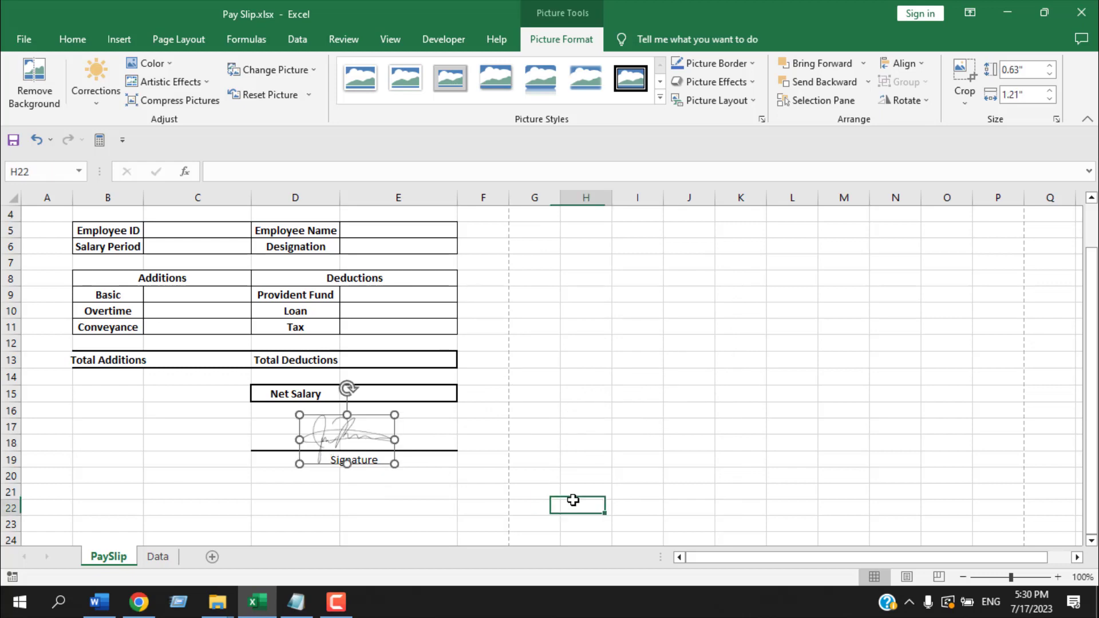
{"action": "scroll", "coordinate": [496, 436], "scroll_direction": "up", "scroll_amount": 1}
{"action": "scroll", "coordinate": [497, 436], "scroll_direction": "down", "scroll_amount": 2}
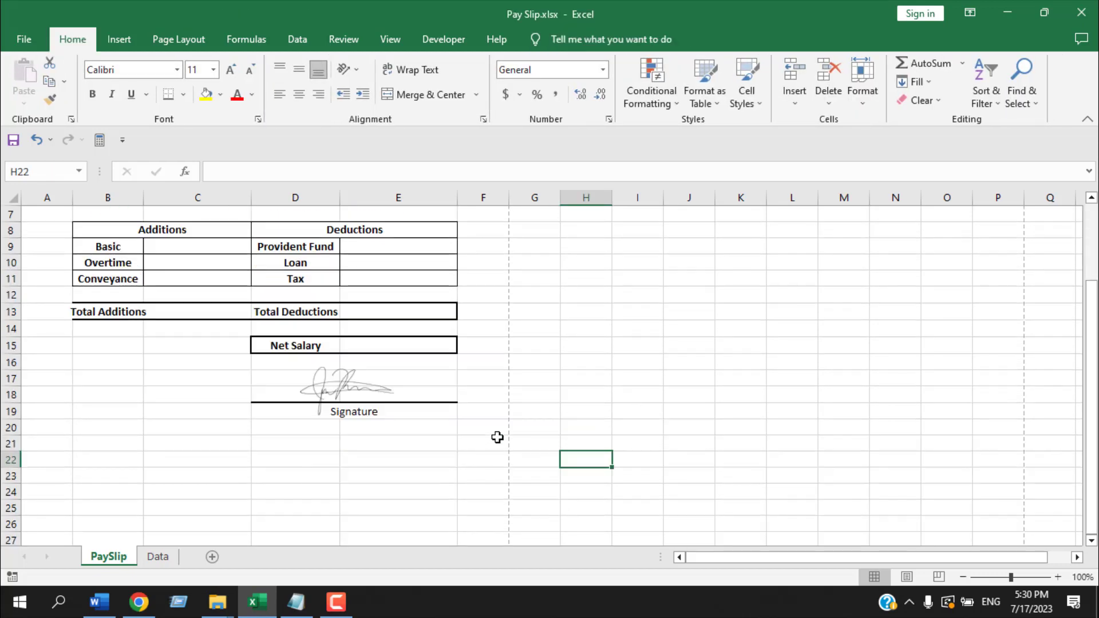
{"action": "key", "text": "ctrl+p"}
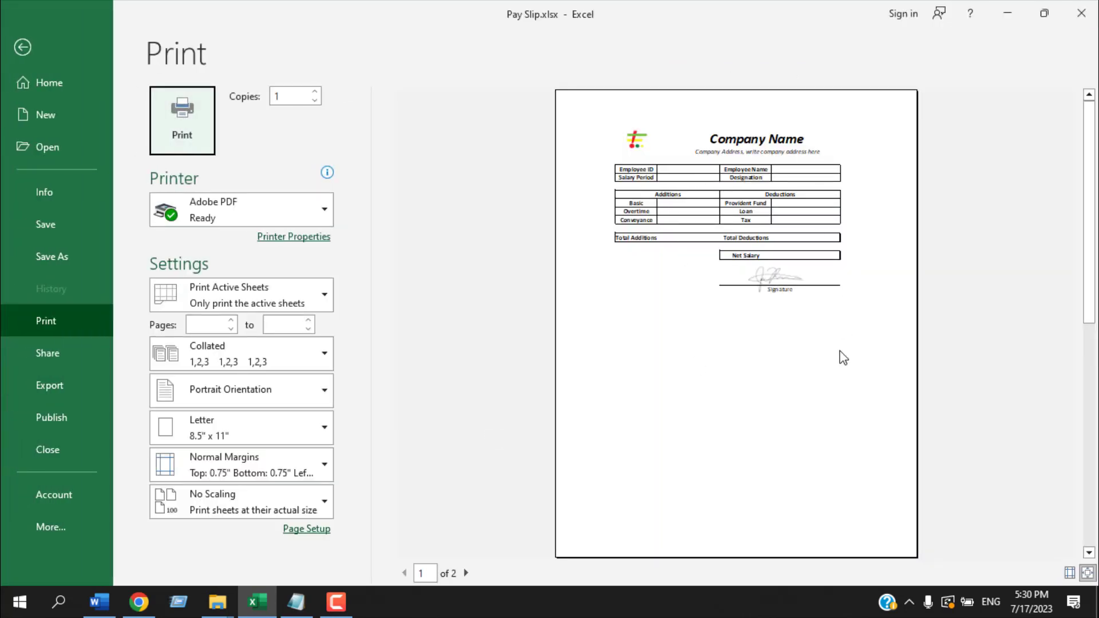
{"action": "left_click", "coordinate": [22, 47]}
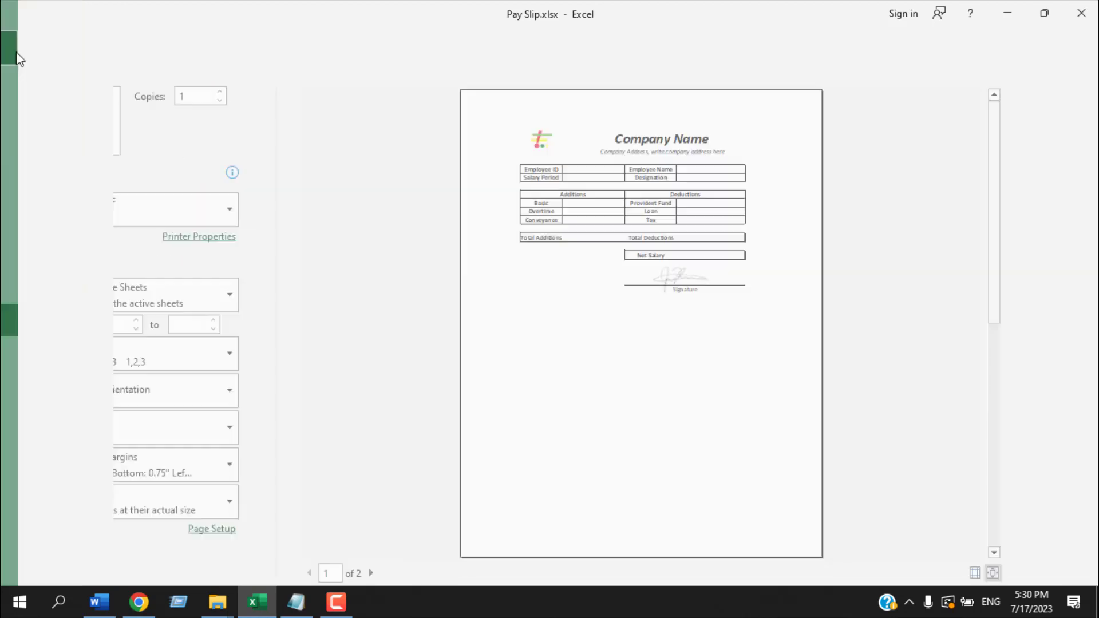
{"action": "scroll", "coordinate": [419, 412], "scroll_direction": "up", "scroll_amount": 2}
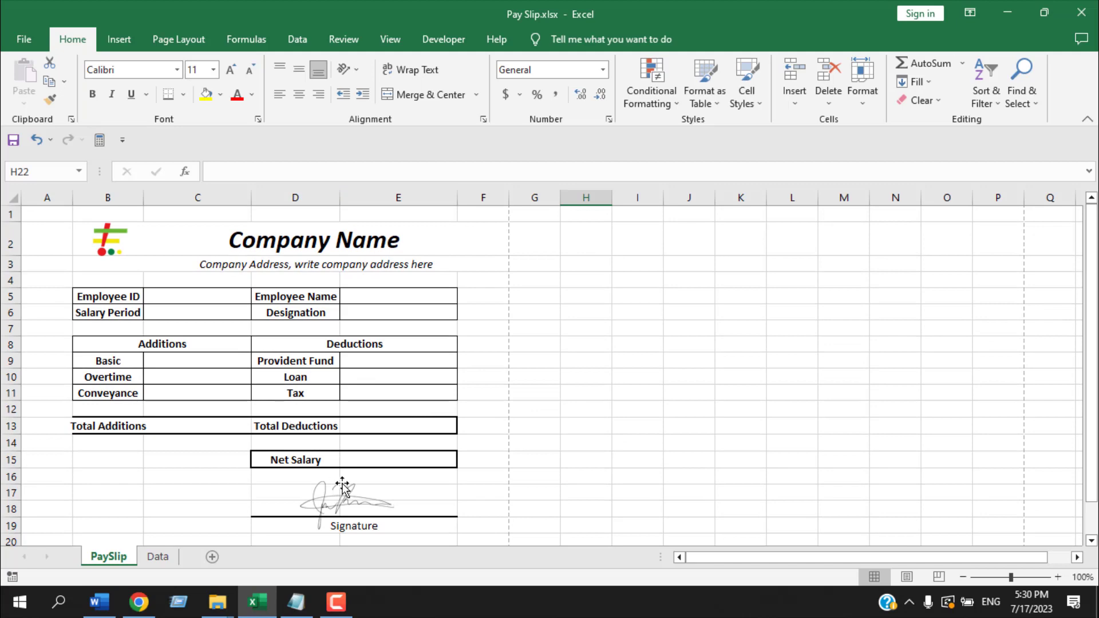
{"action": "left_click", "coordinate": [191, 426]}
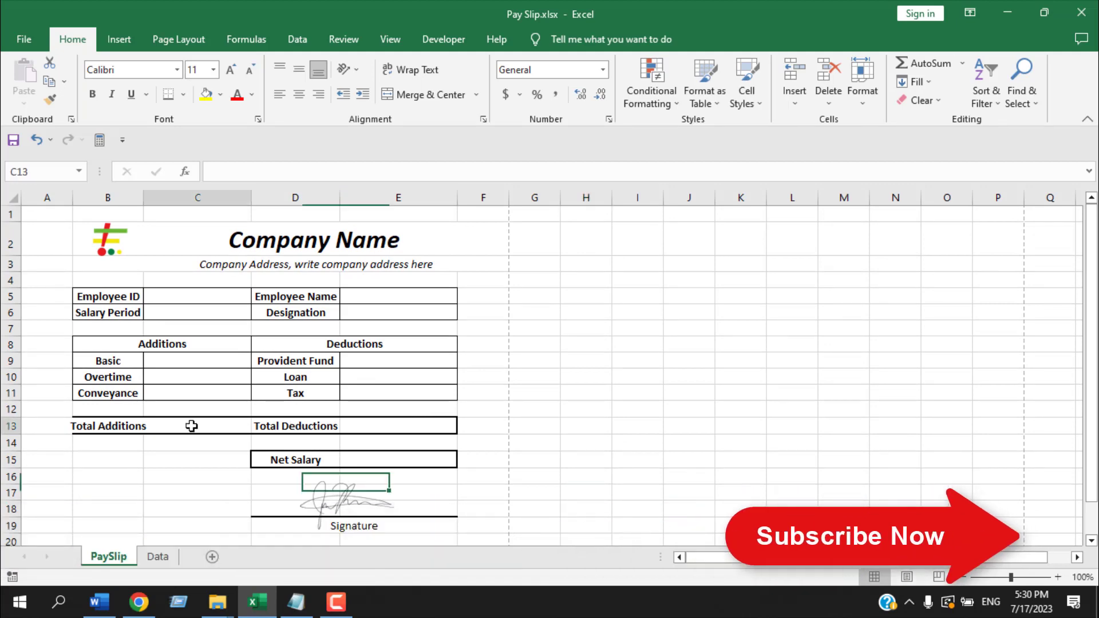
{"action": "left_click", "coordinate": [187, 299]}
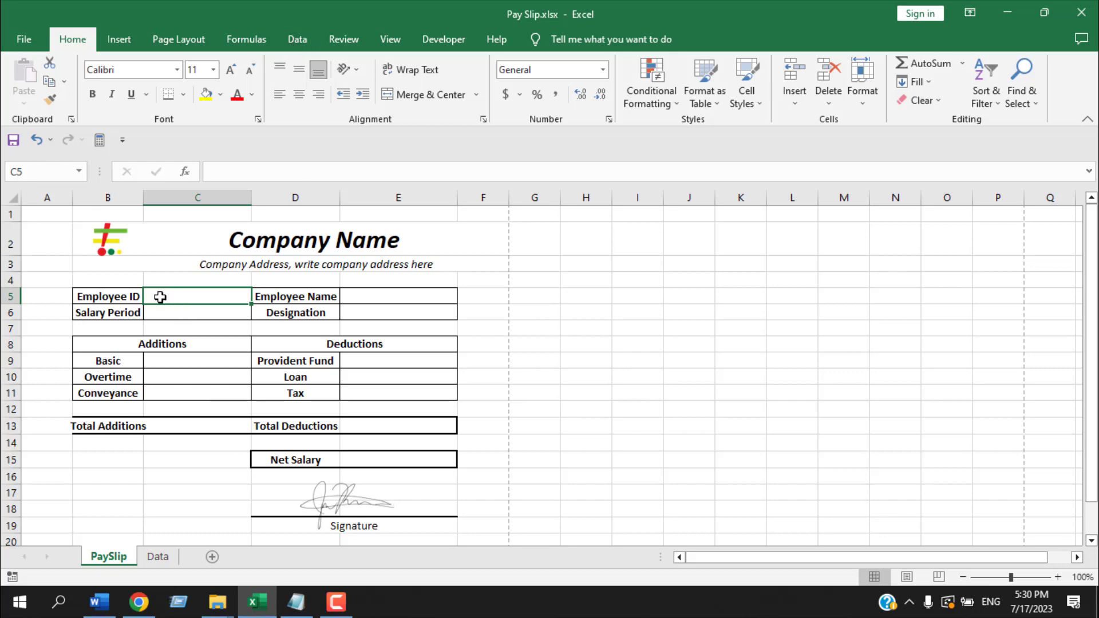
Add List data validation to C5 with source =Data!$A$2:$A$21
{"action": "left_click", "coordinate": [302, 42]}
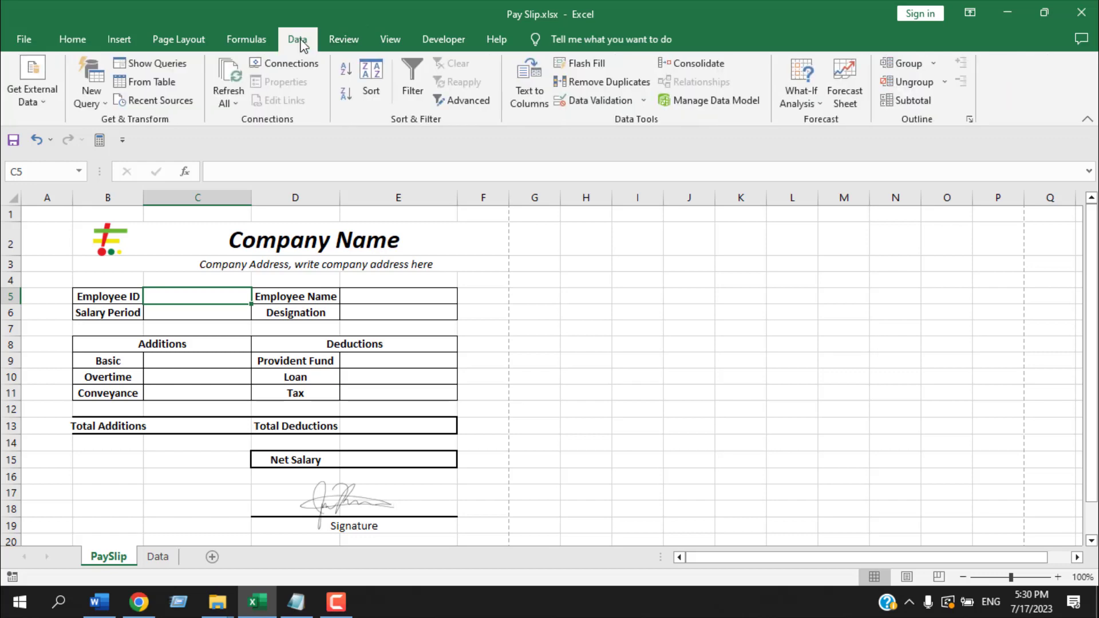
{"action": "left_click", "coordinate": [593, 104]}
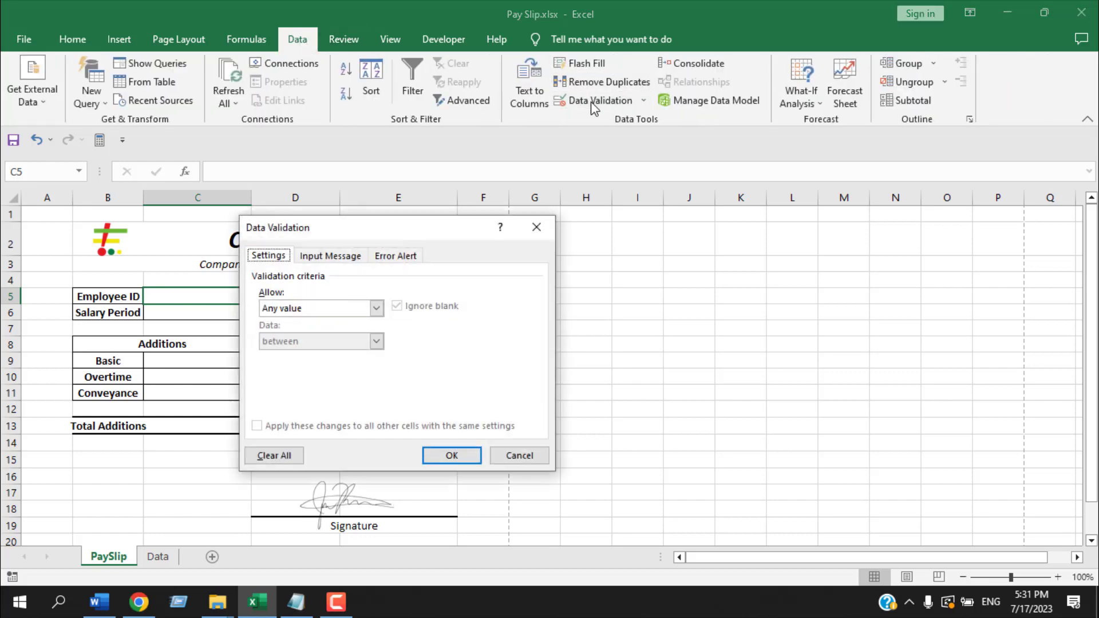
{"action": "left_click", "coordinate": [377, 309]}
{"action": "left_click", "coordinate": [318, 354]}
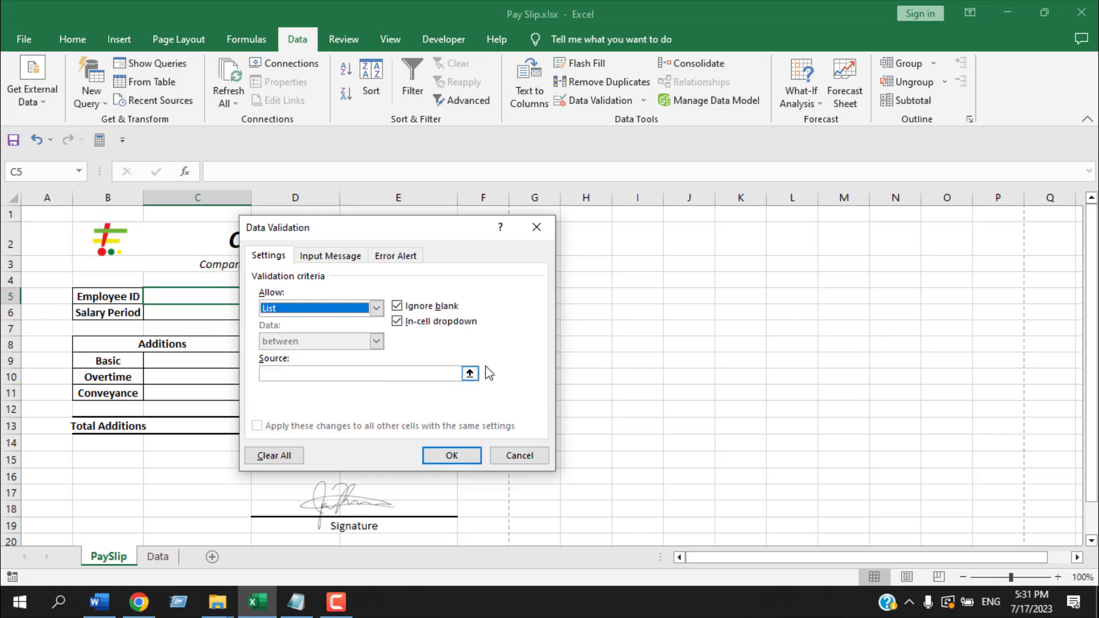
{"action": "left_click", "coordinate": [470, 374]}
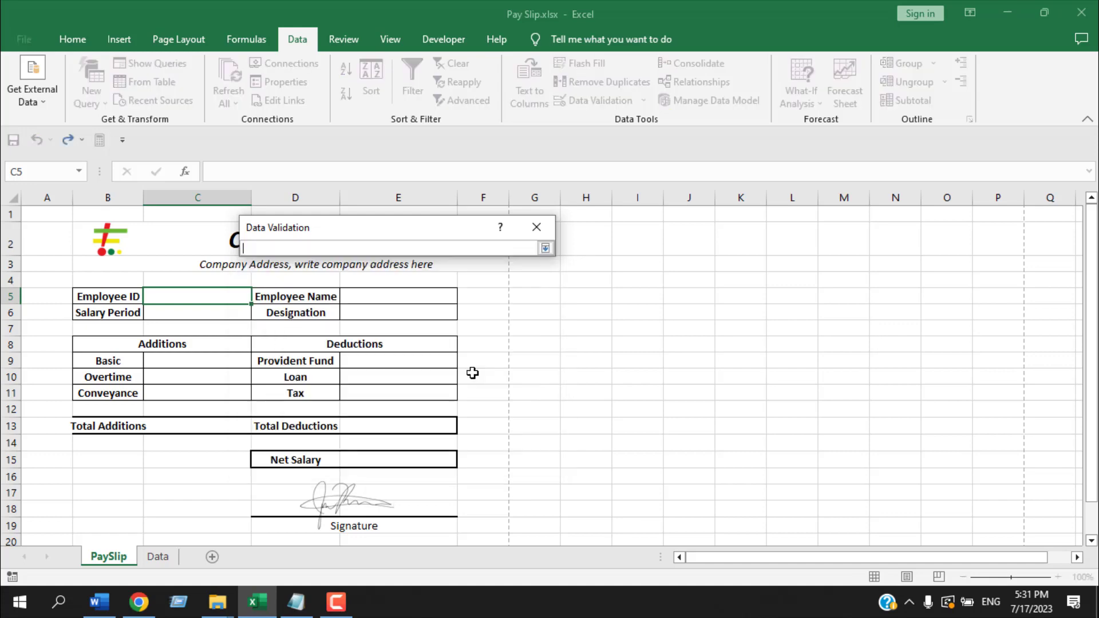
{"action": "left_click", "coordinate": [158, 556]}
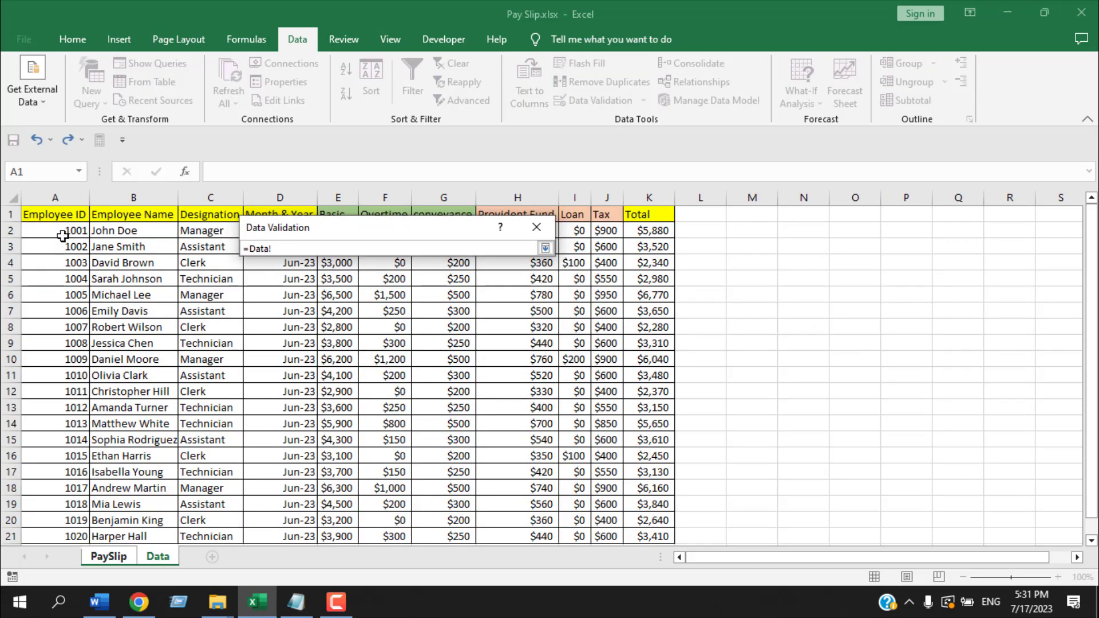
{"action": "left_click", "coordinate": [60, 231]}
{"action": "left_click_drag", "start_coordinate": [62, 248], "coordinate": [49, 481]}
{"action": "left_click", "coordinate": [545, 247]}
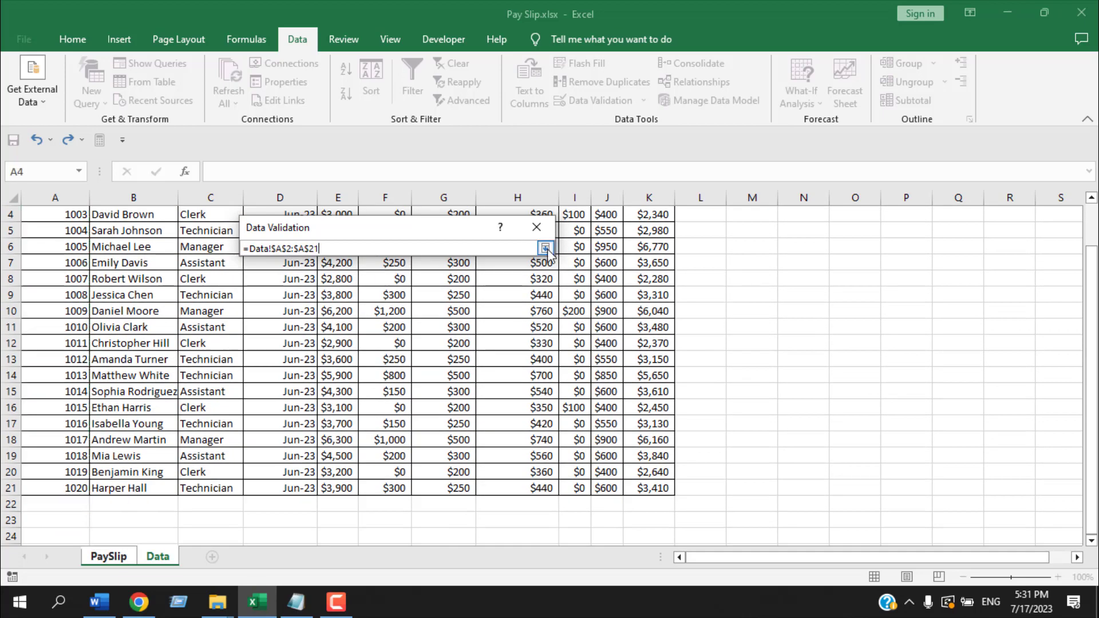
{"action": "left_click", "coordinate": [451, 455]}
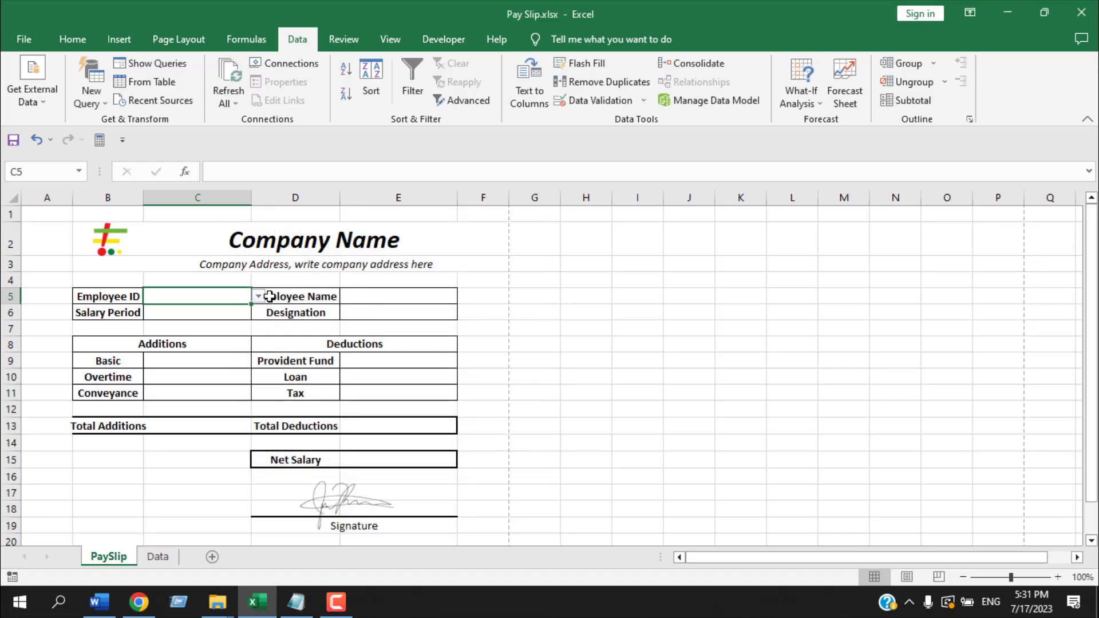
Pick Employee ID 1001 from C5's new dropdown list
{"action": "left_click", "coordinate": [258, 296]}
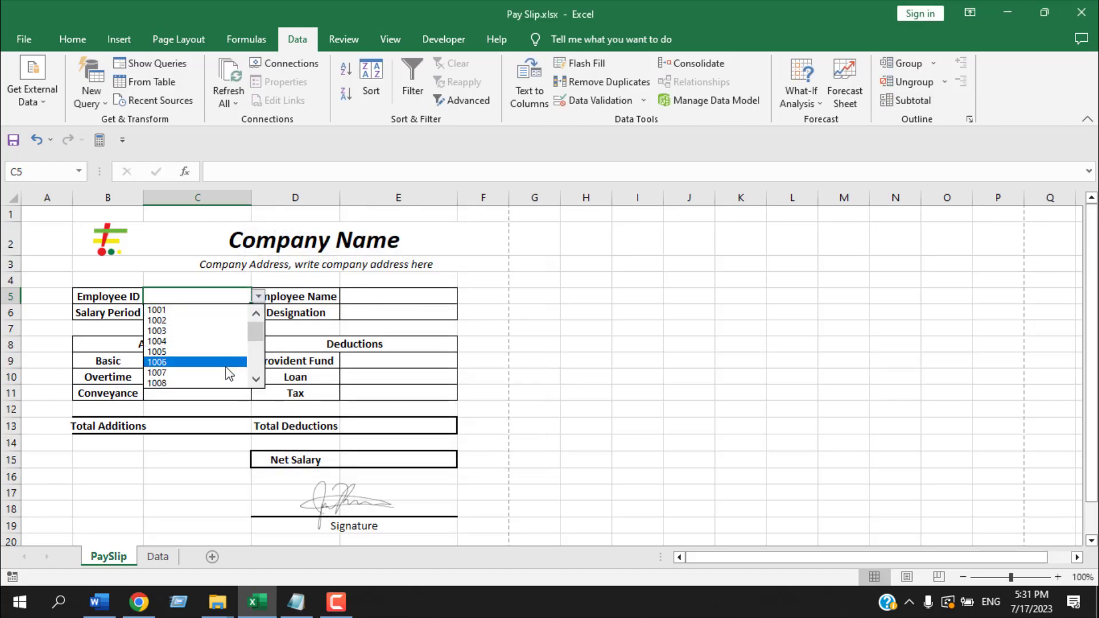
{"action": "left_click", "coordinate": [195, 310]}
{"action": "left_click", "coordinate": [218, 296]}
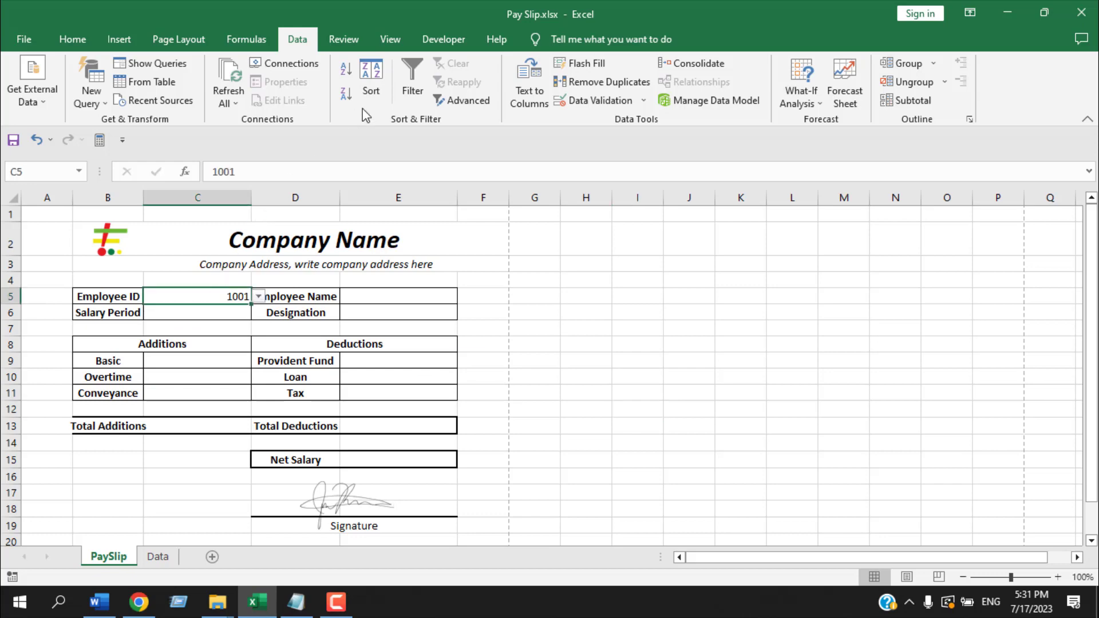
{"action": "left_click", "coordinate": [80, 38]}
{"action": "left_click", "coordinate": [298, 94]}
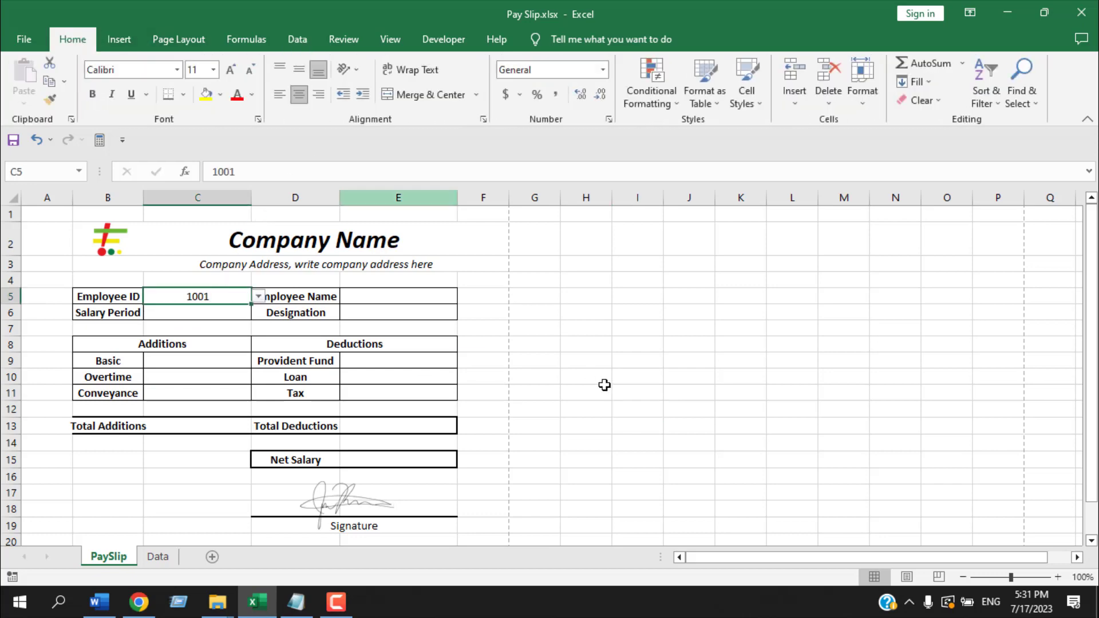
{"action": "left_click", "coordinate": [604, 384]}
{"action": "left_click", "coordinate": [206, 297]}
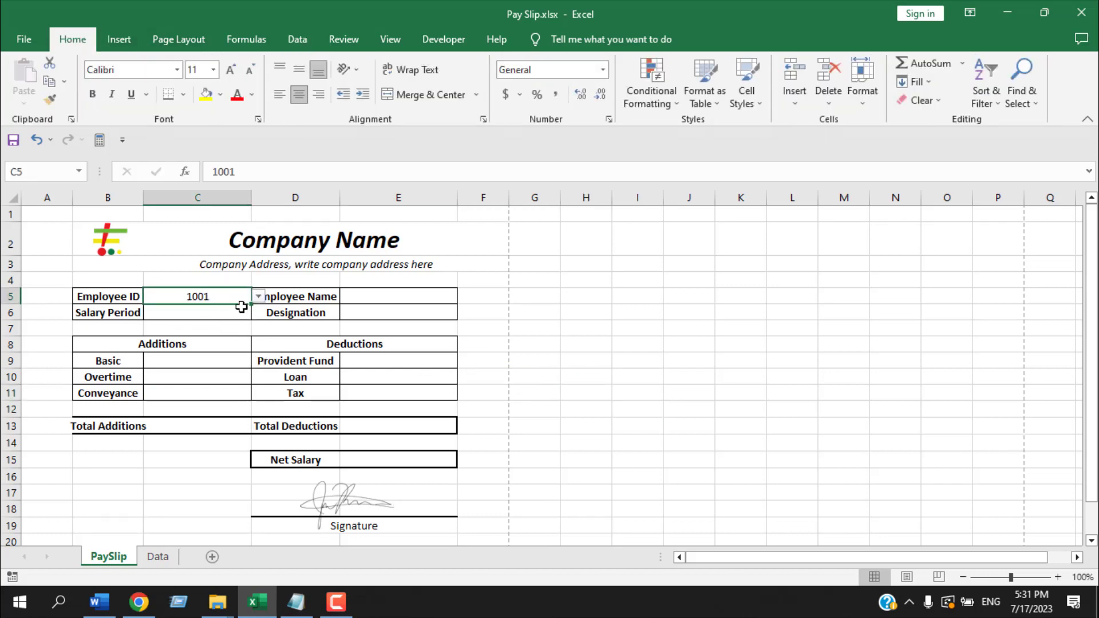
{"action": "left_click", "coordinate": [390, 296]}
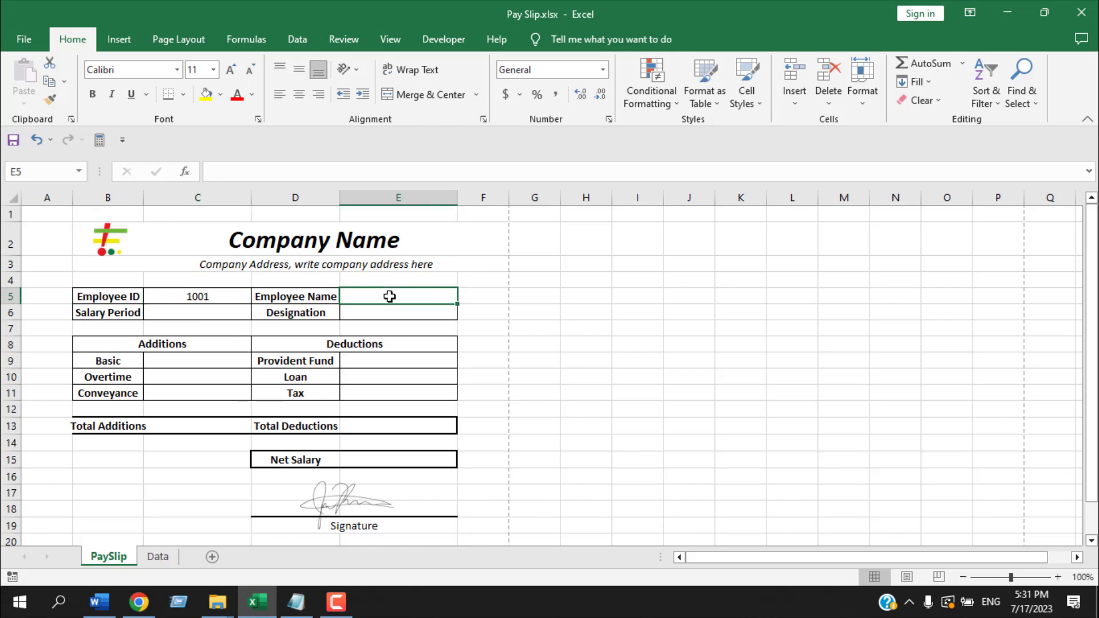
{"action": "left_click", "coordinate": [232, 294]}
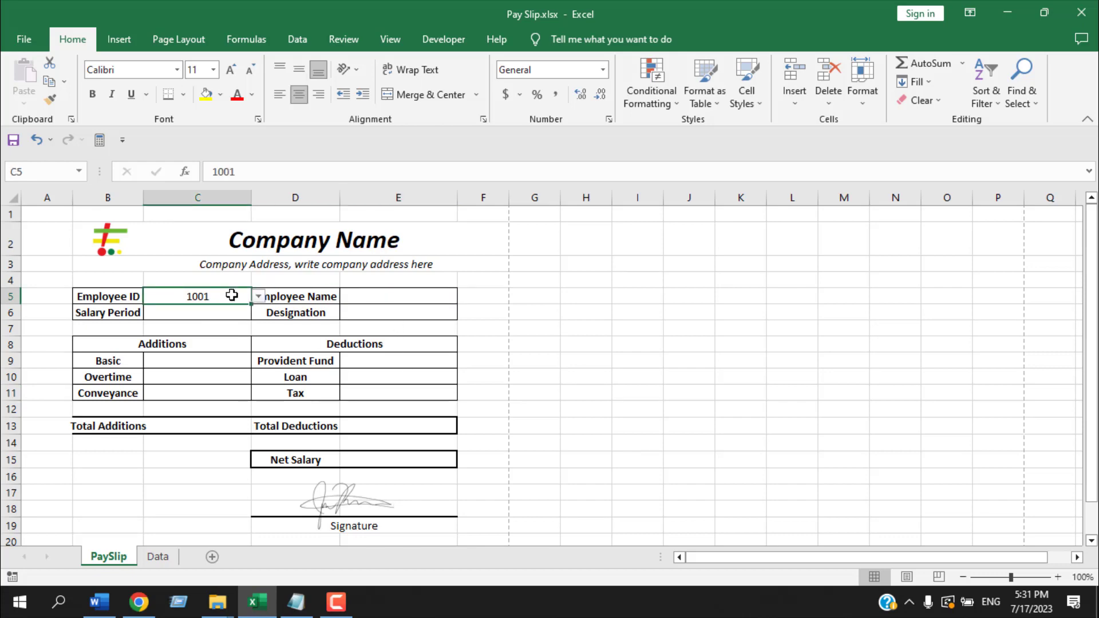
{"action": "key", "text": "Down"}
{"action": "key", "text": "Down"}
{"action": "key", "text": "Down"}
{"action": "key", "text": "Down"}
{"action": "key", "text": "Down"}
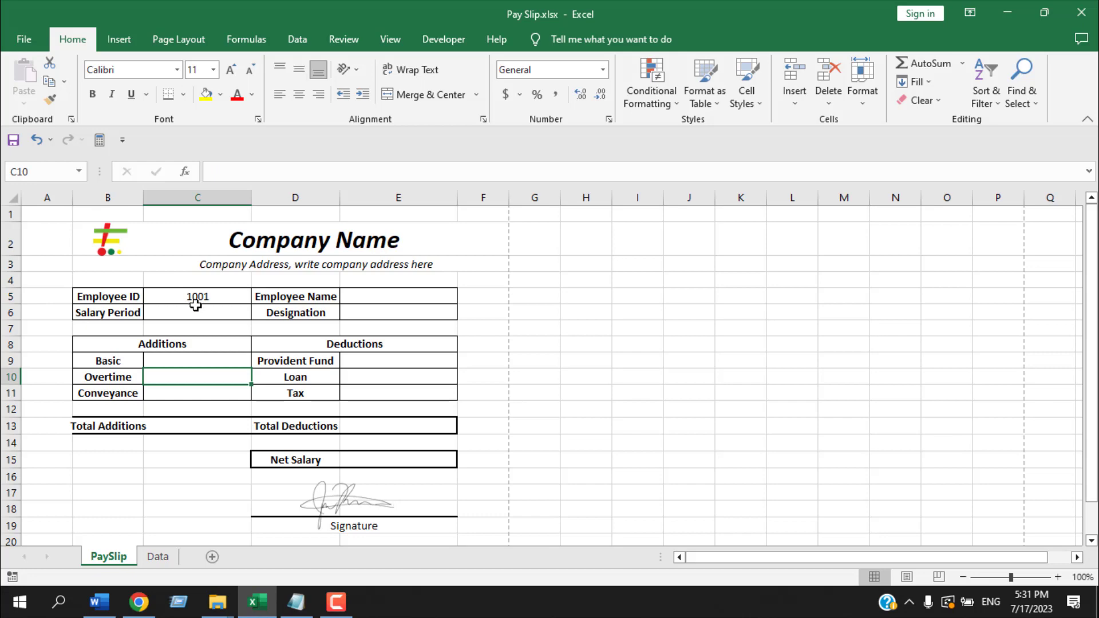
{"action": "left_click", "coordinate": [393, 296]}
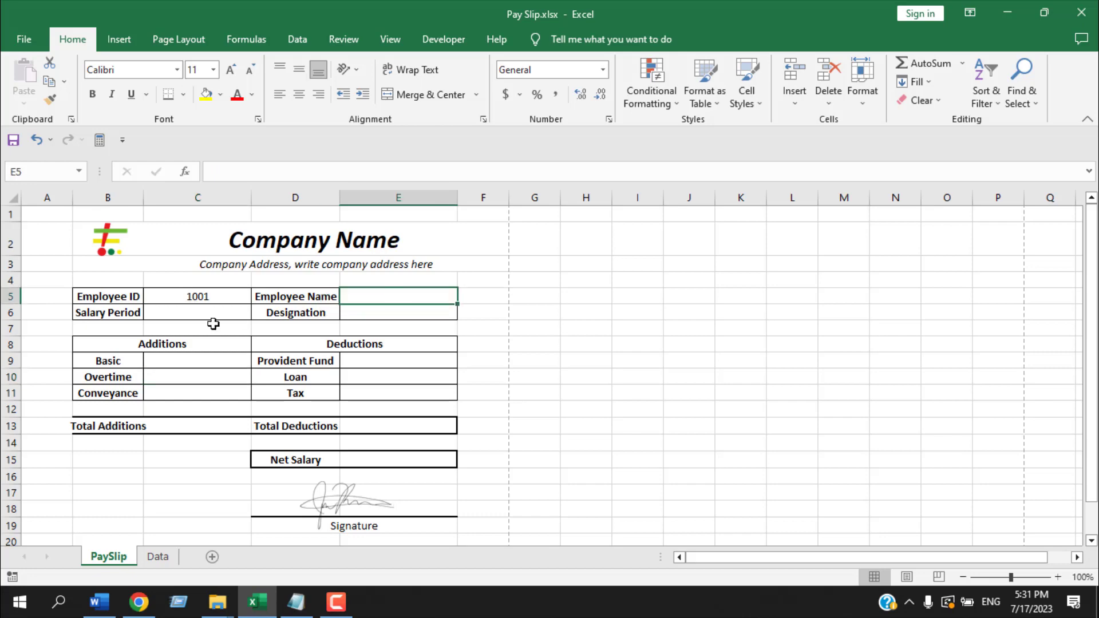
{"action": "left_click", "coordinate": [182, 311]}
{"action": "left_click", "coordinate": [388, 314]}
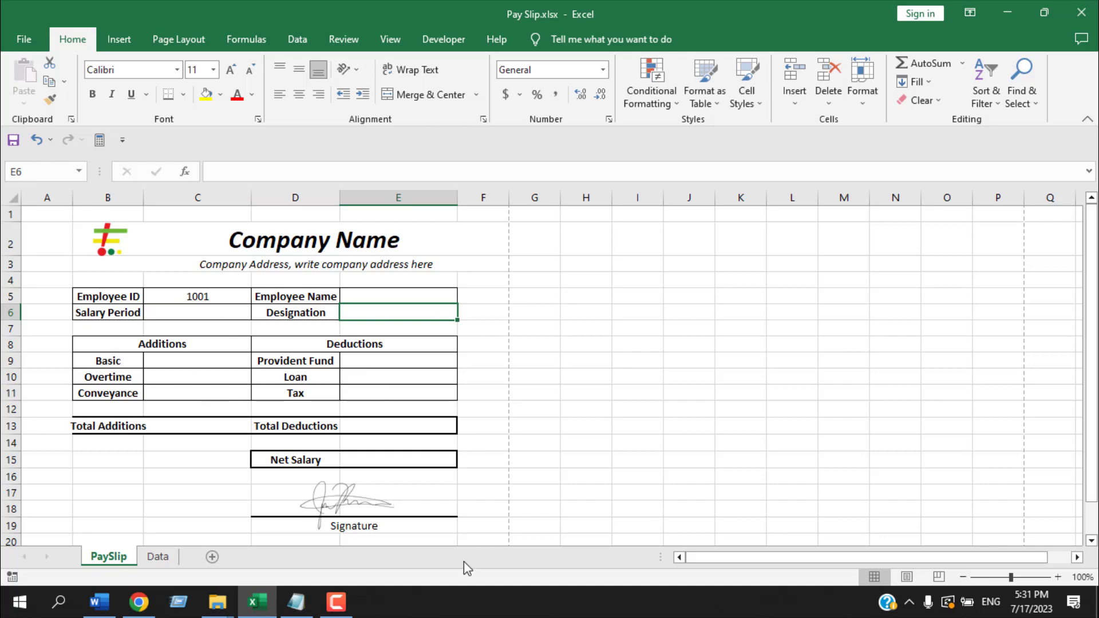
{"action": "left_click", "coordinate": [367, 294]}
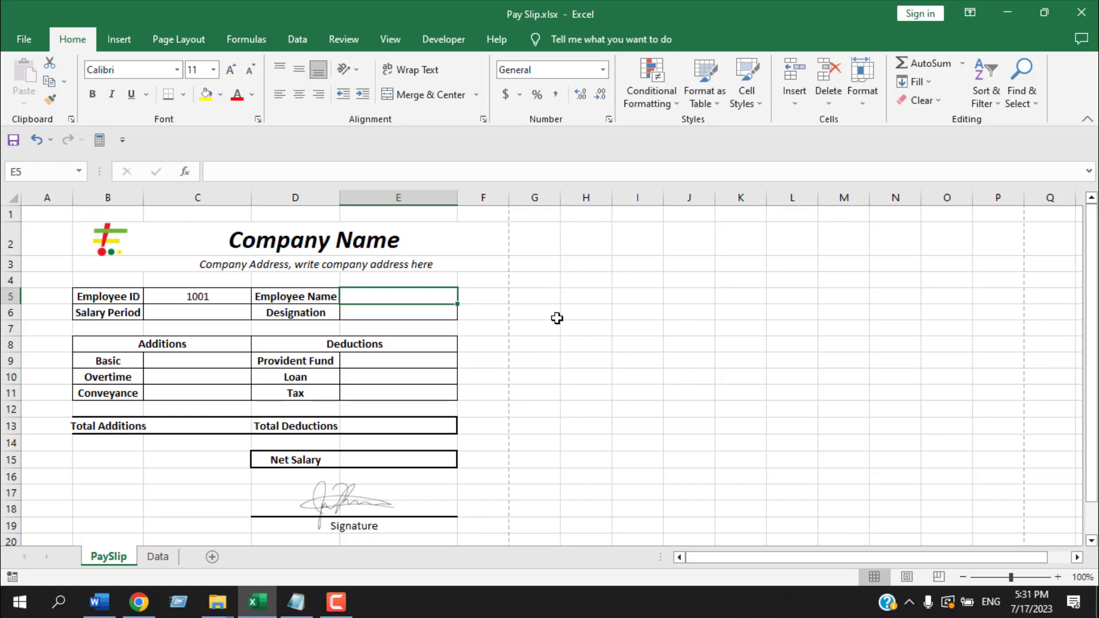
Enter =VLOOKUP(C5,Data!A1:K21,1,FALSE) in E5 by pointing at C5 and the Data range
{"action": "type", "text": "="}
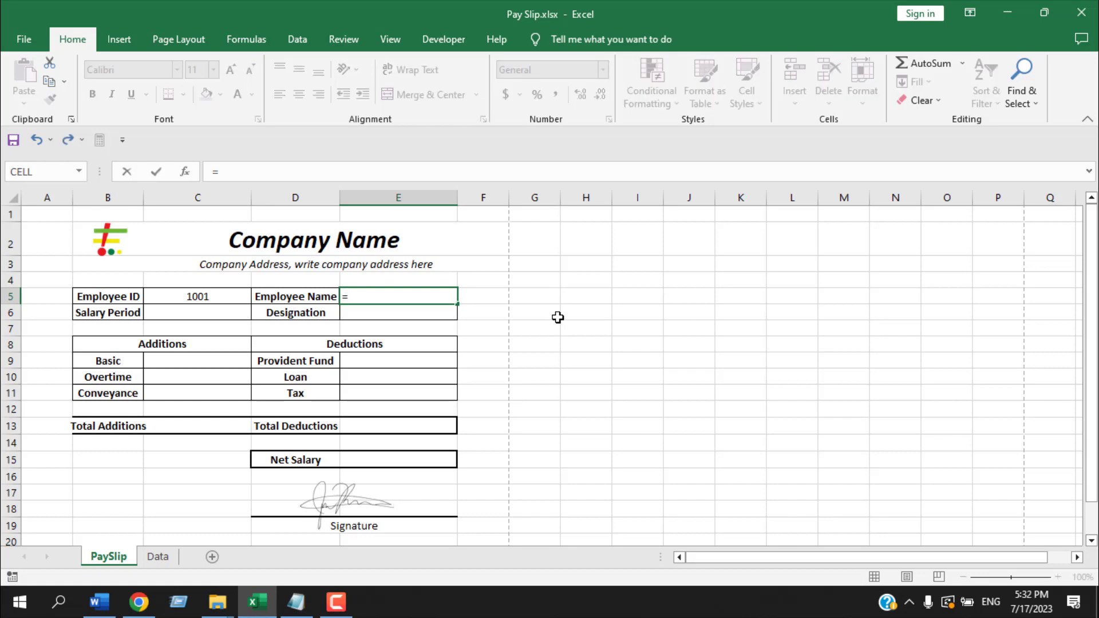
{"action": "type", "text": "Vlo"}
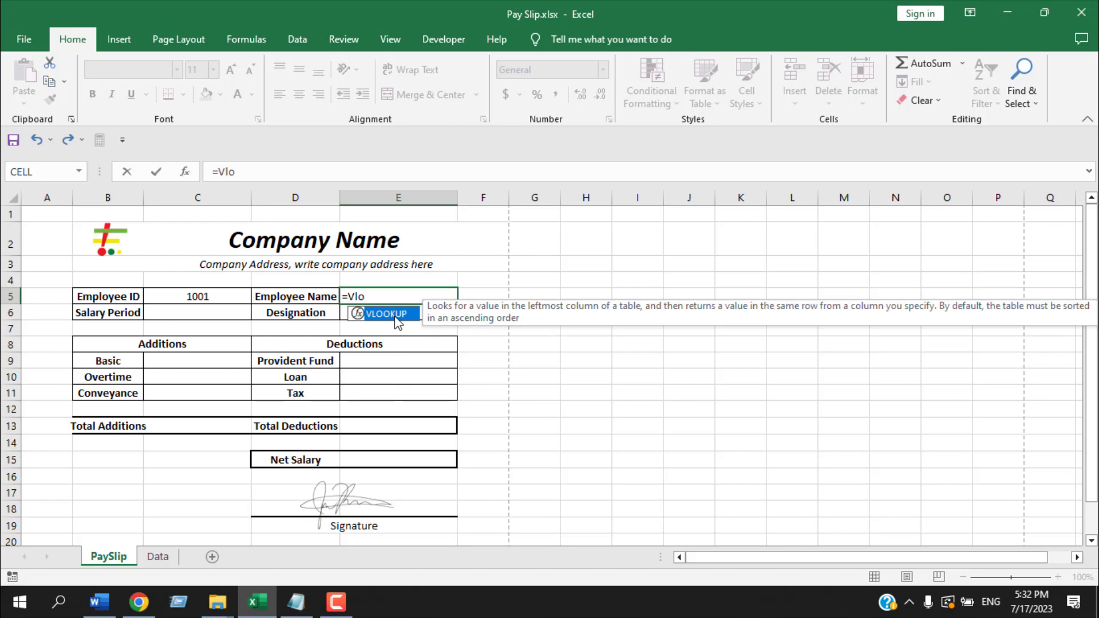
{"action": "double_click", "coordinate": [398, 323]}
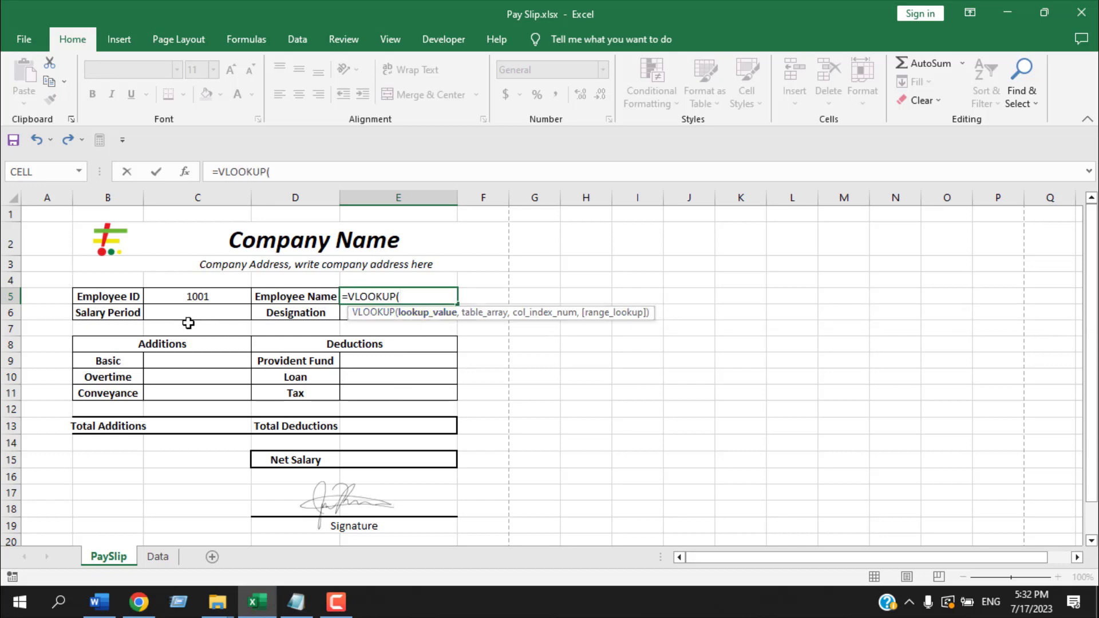
{"action": "left_click", "coordinate": [184, 295]}
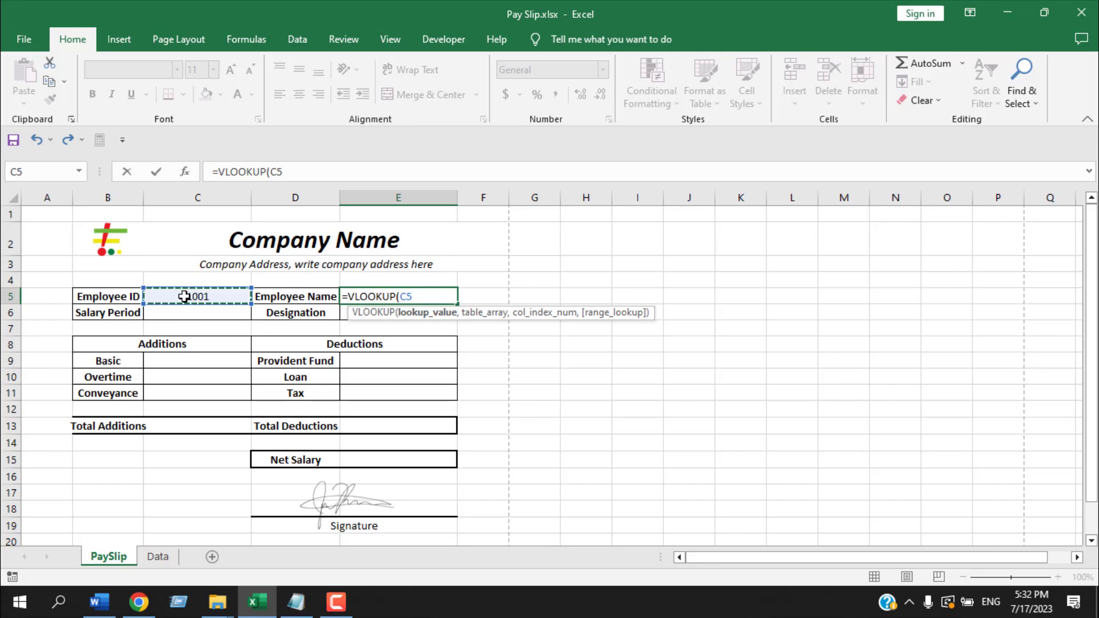
{"action": "type", "text": ","}
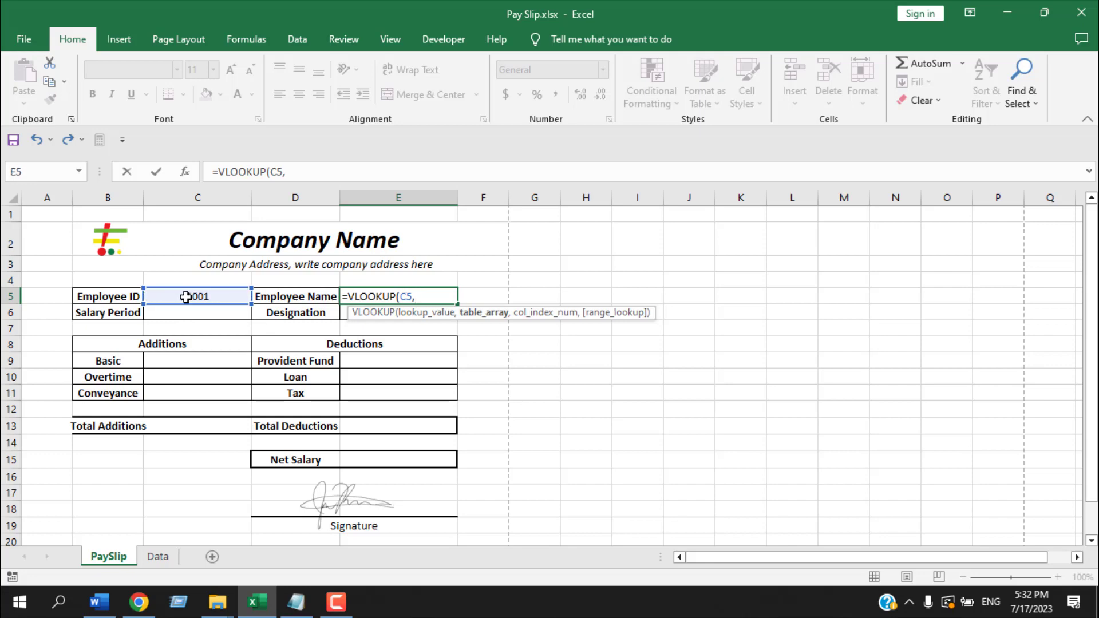
{"action": "left_click", "coordinate": [157, 556]}
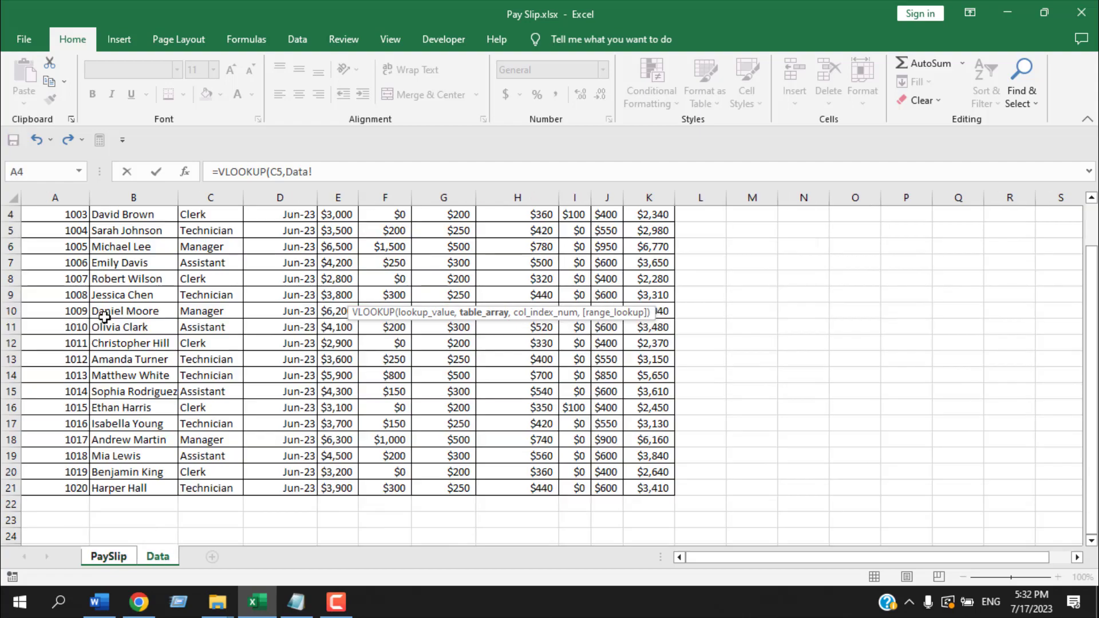
{"action": "scroll", "coordinate": [80, 286], "scroll_direction": "up", "scroll_amount": 1}
{"action": "left_click_drag", "start_coordinate": [35, 216], "coordinate": [652, 536]}
{"action": "scroll", "coordinate": [435, 209], "scroll_direction": "down", "scroll_amount": 2}
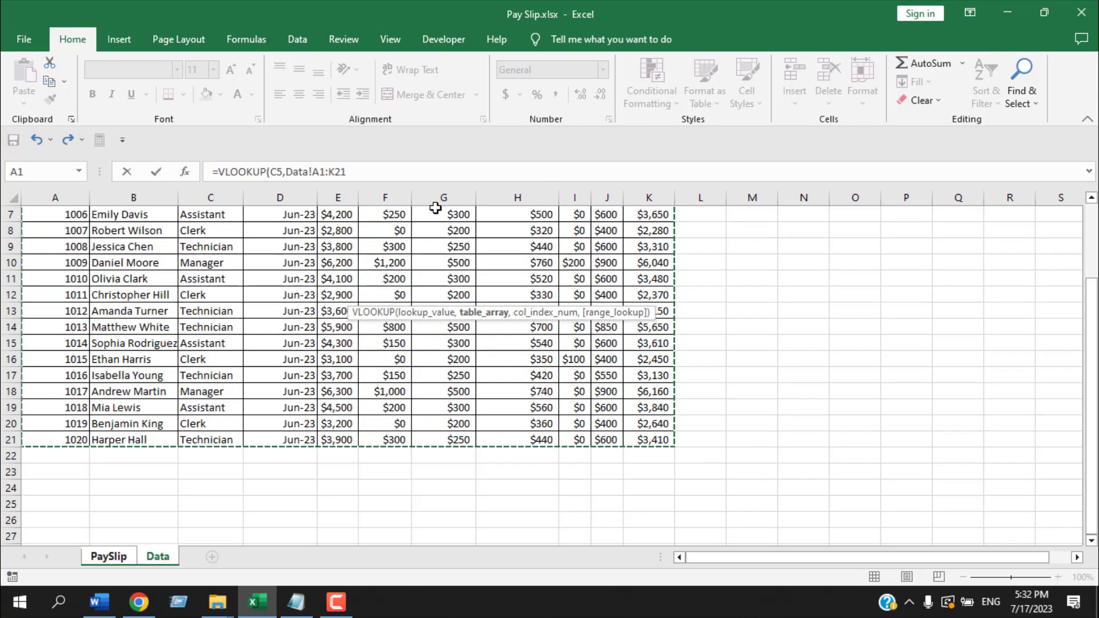
{"action": "left_click", "coordinate": [375, 173]}
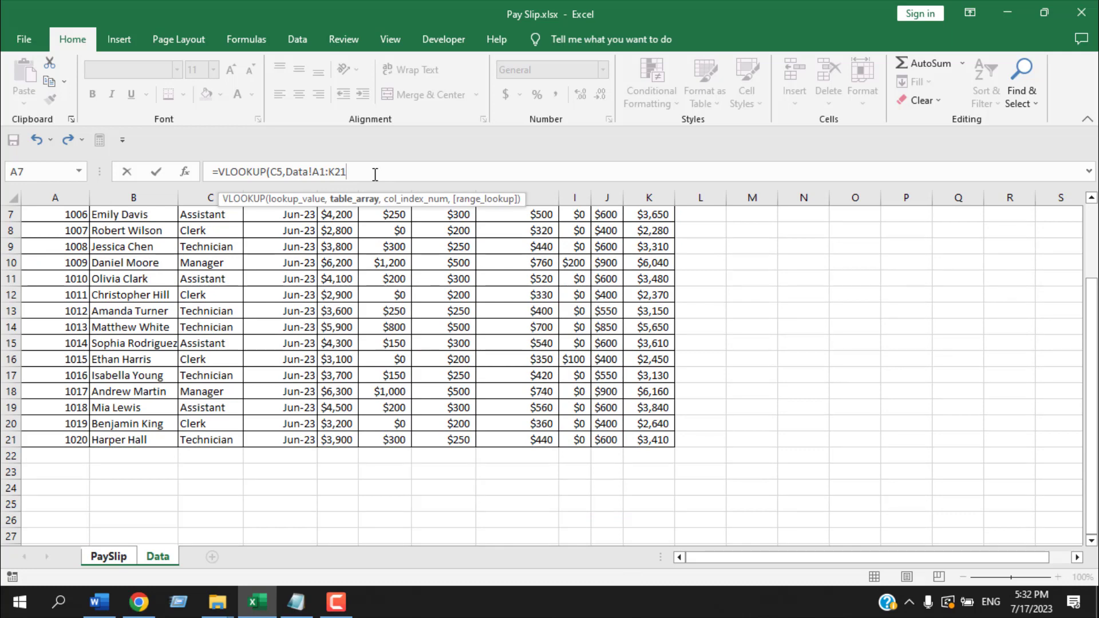
{"action": "type", "text": ",1"}
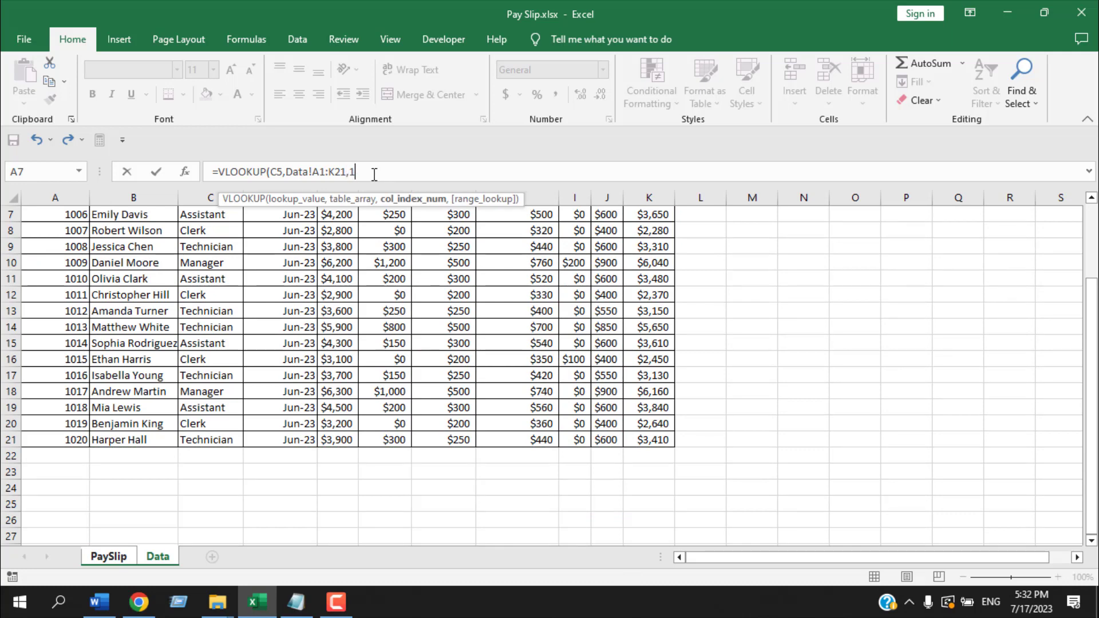
{"action": "type", "text": ","}
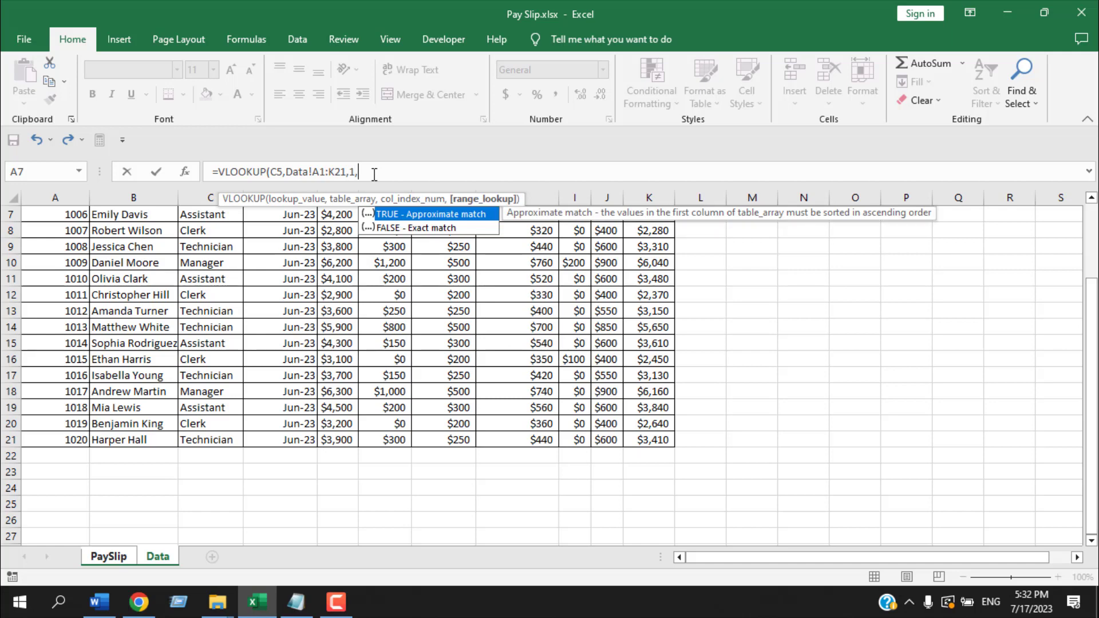
{"action": "double_click", "coordinate": [431, 228]}
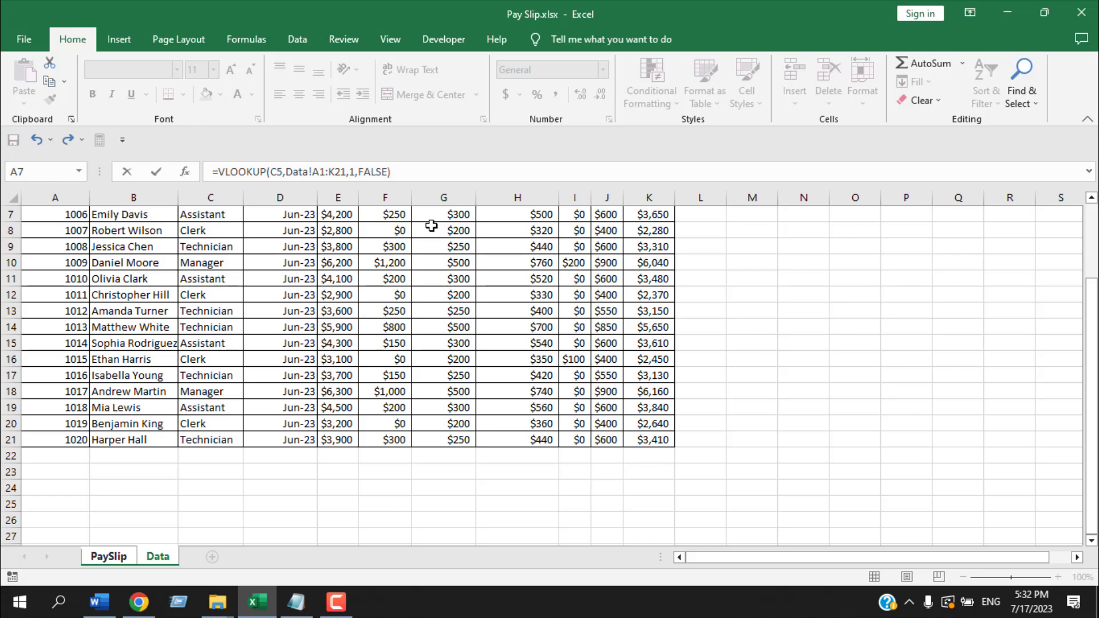
{"action": "key", "text": "Return"}
Change E5's VLOOKUP column index from 1 to 2 to return the employee name
{"action": "left_click", "coordinate": [406, 294]}
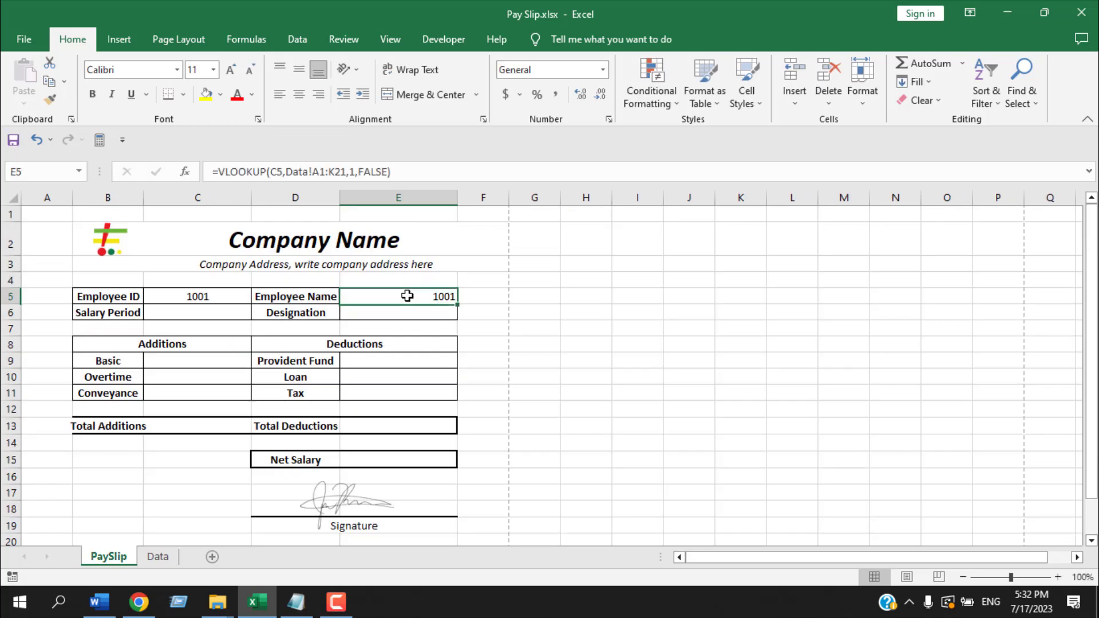
{"action": "left_click", "coordinate": [351, 172]}
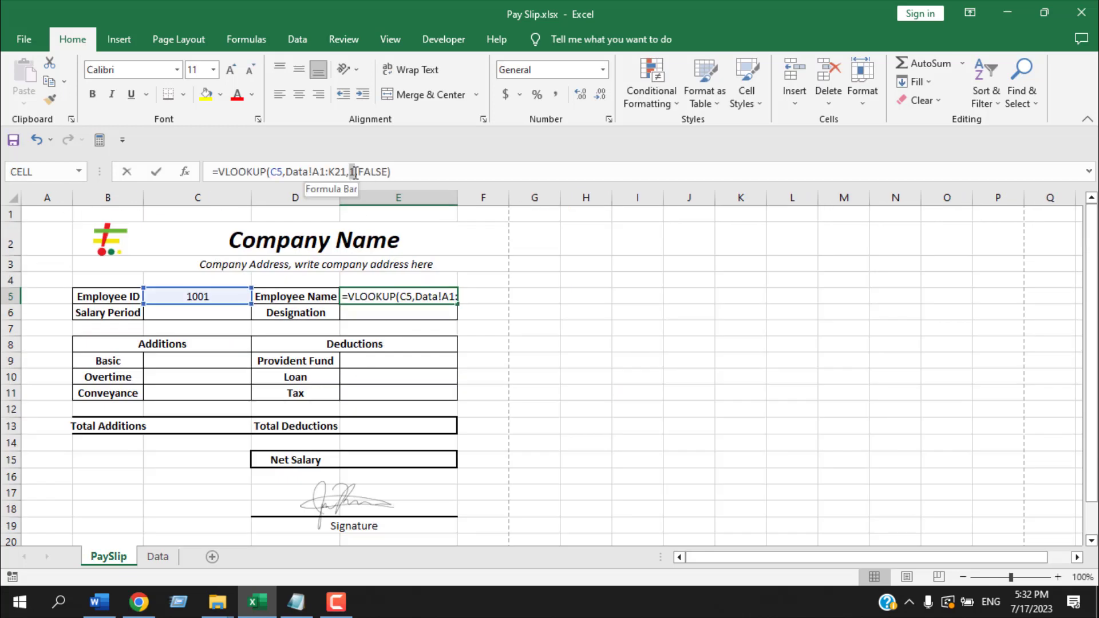
{"action": "double_click", "coordinate": [355, 172]}
{"action": "type", "text": "2"}
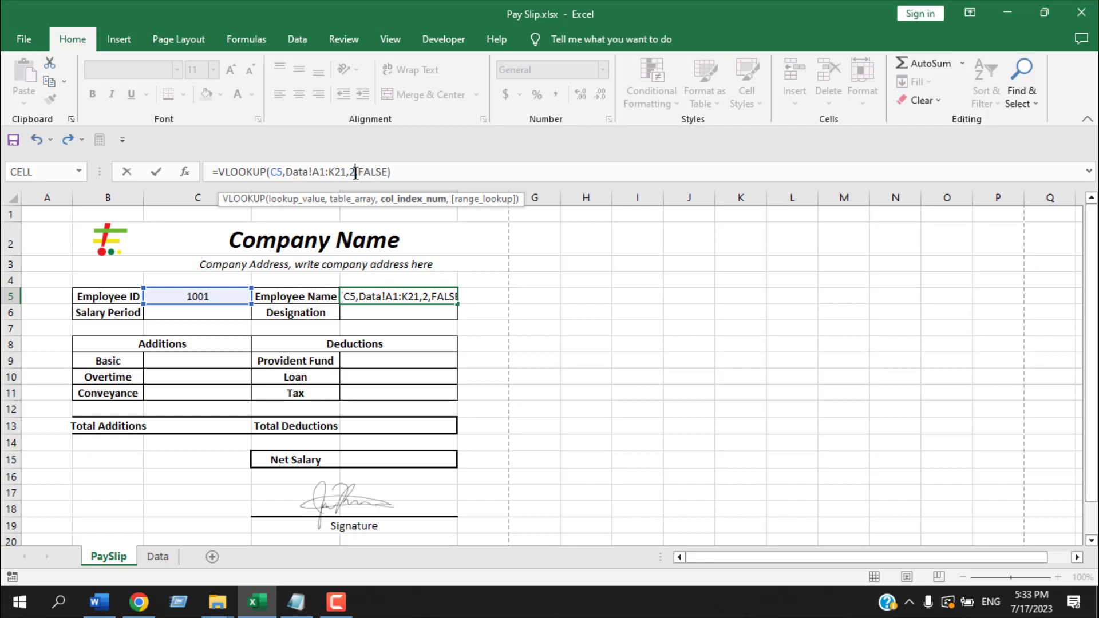
{"action": "key", "text": "Return"}
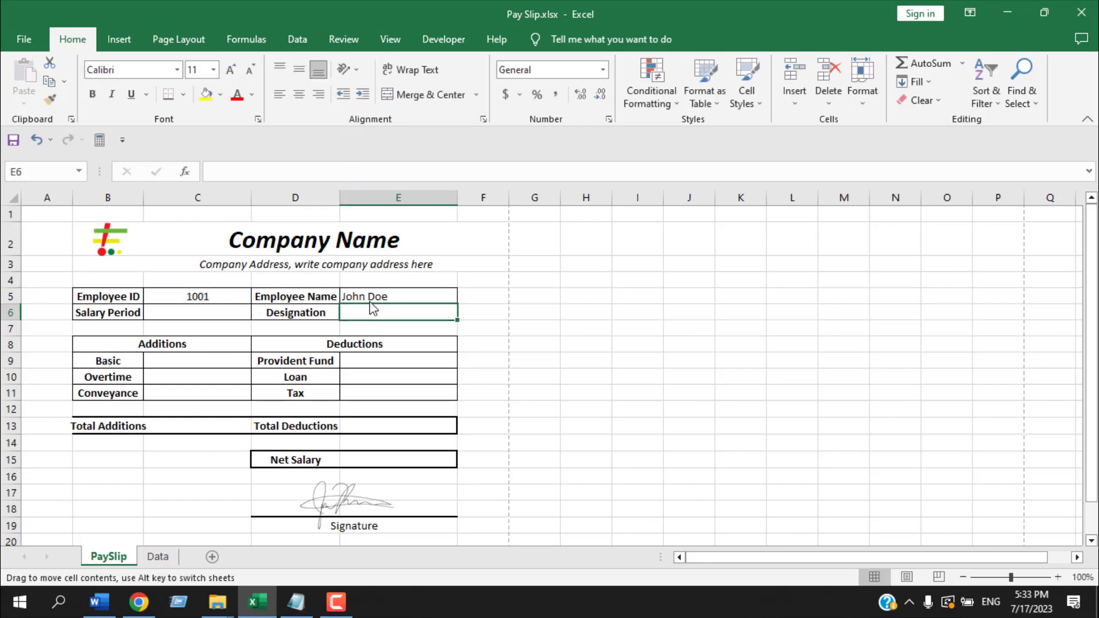
{"action": "left_click", "coordinate": [223, 298]}
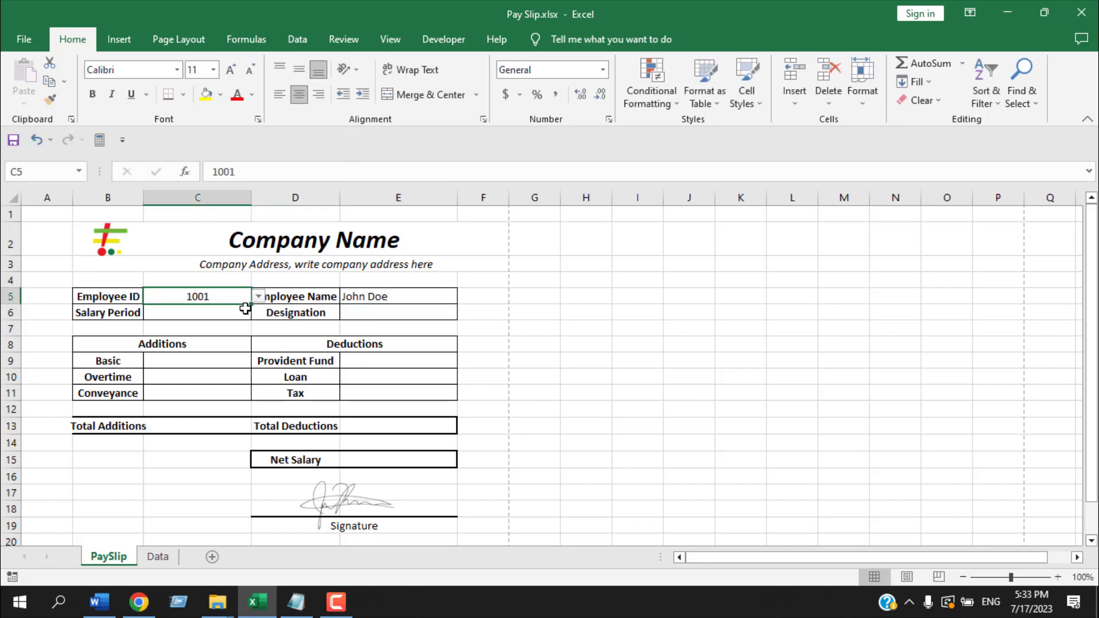
Switch C5 to ID 1002 and compare the returned name with the Data sheet rows
{"action": "left_click", "coordinate": [259, 297]}
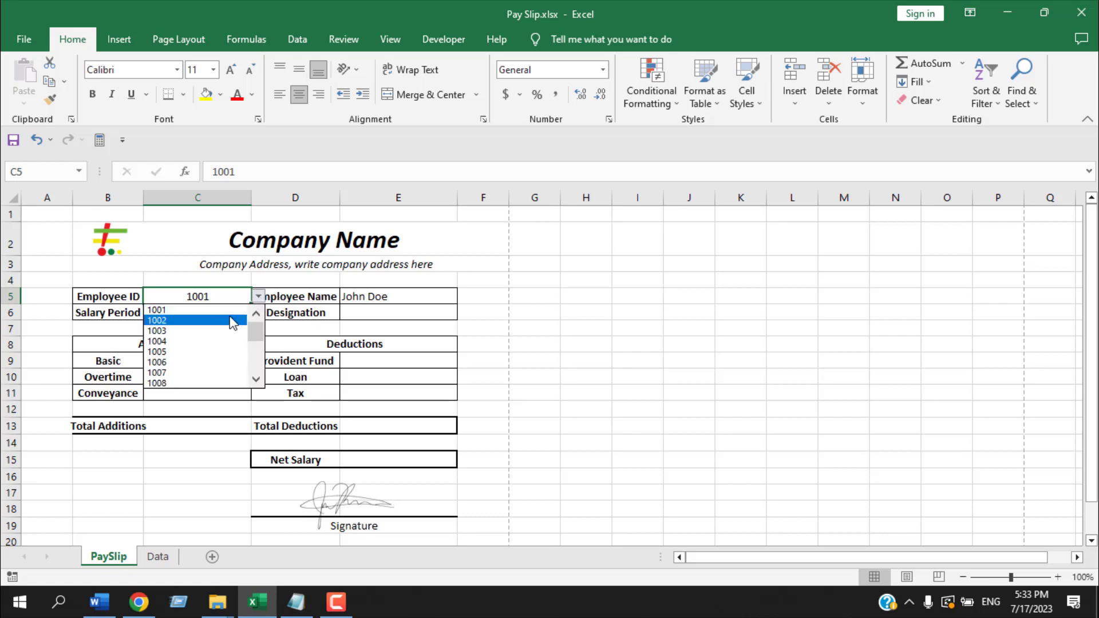
{"action": "left_click", "coordinate": [230, 322]}
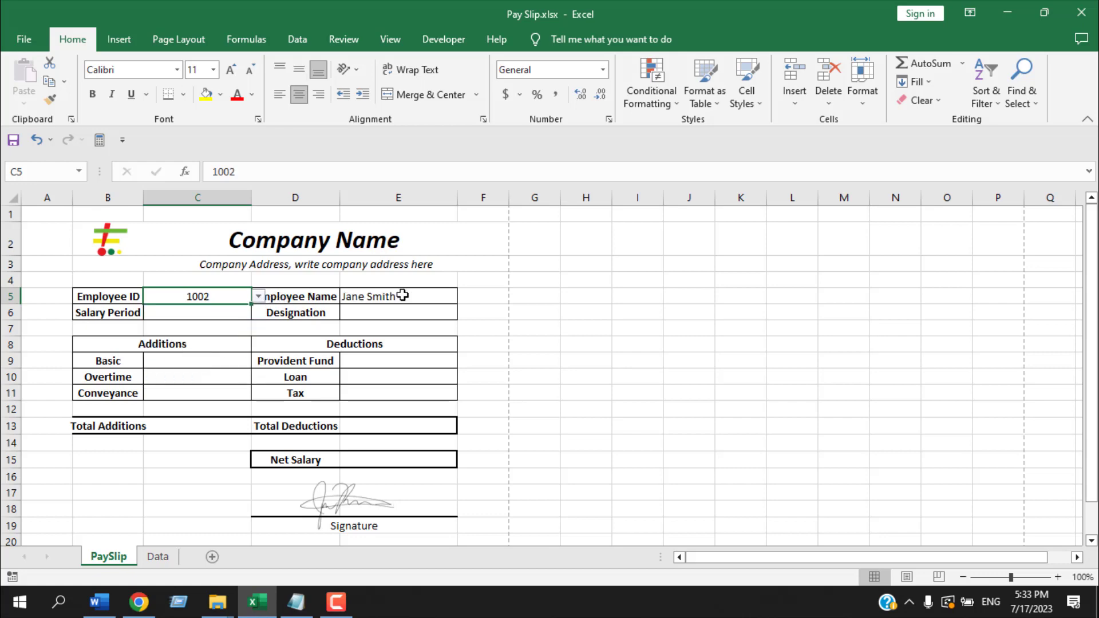
{"action": "left_click", "coordinate": [154, 557]}
{"action": "left_click", "coordinate": [119, 232]}
{"action": "left_click", "coordinate": [117, 252]}
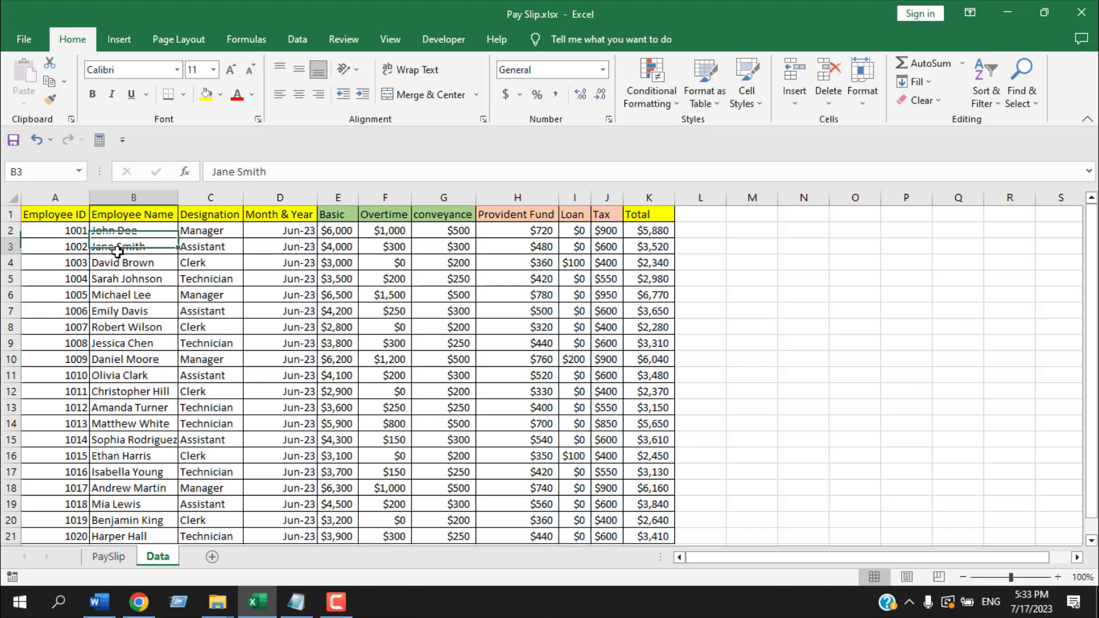
{"action": "left_click", "coordinate": [108, 556]}
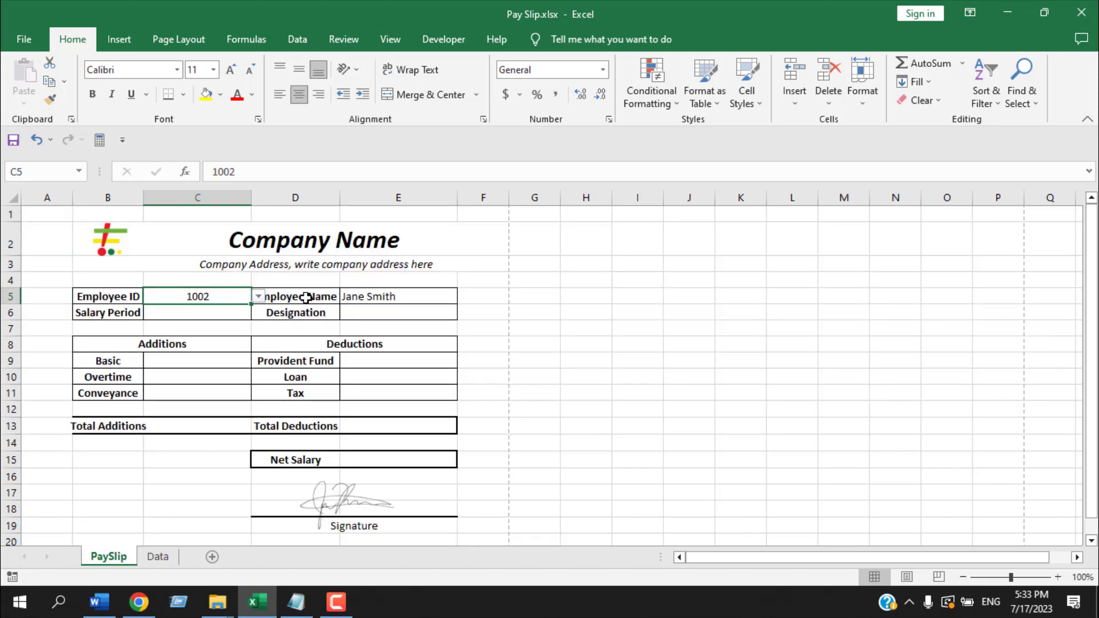
{"action": "left_click", "coordinate": [363, 298]}
Undo back to ID 1001, lock E5's lookup value as $C$5, and copy the formula
{"action": "key", "text": "ctrl+z"}
{"action": "key", "text": "ctrl+c"}
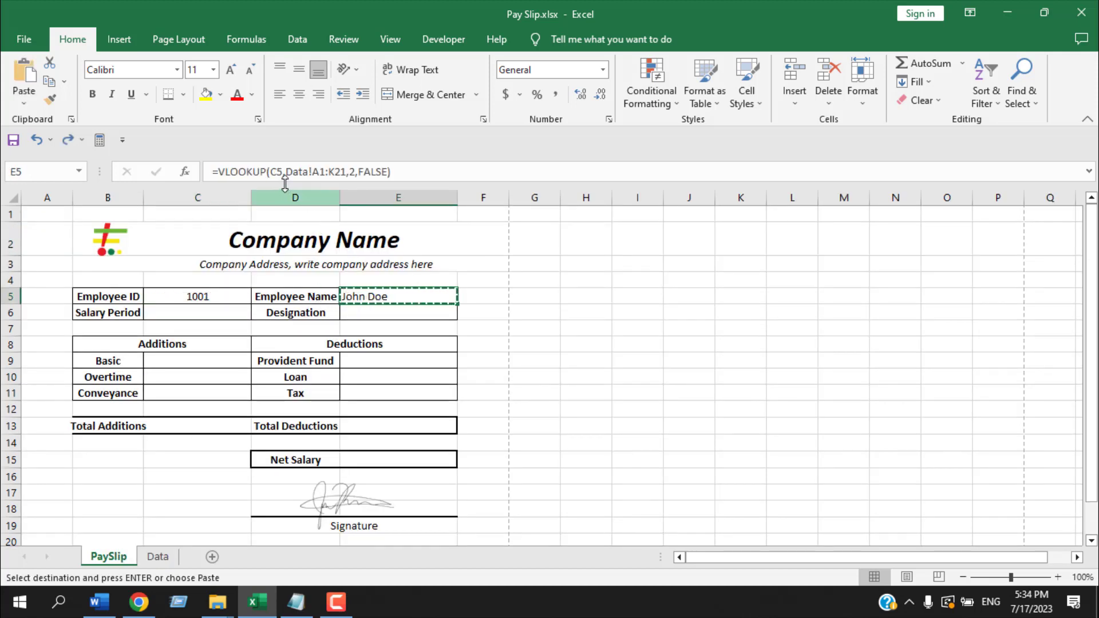
{"action": "left_click", "coordinate": [278, 172]}
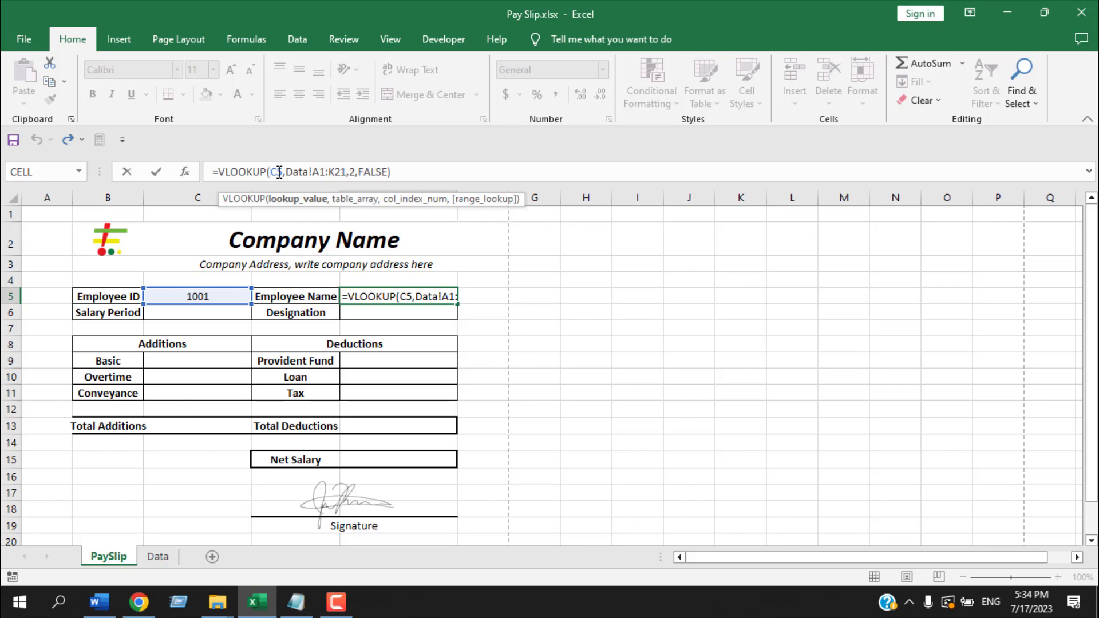
{"action": "key", "text": "F4"}
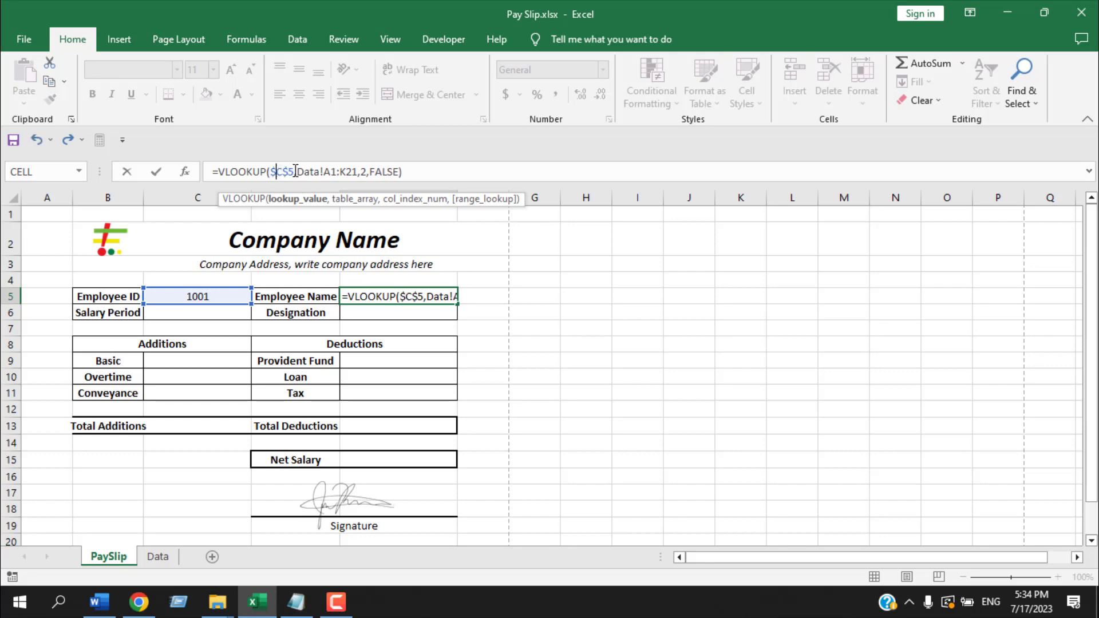
{"action": "key", "text": "Return"}
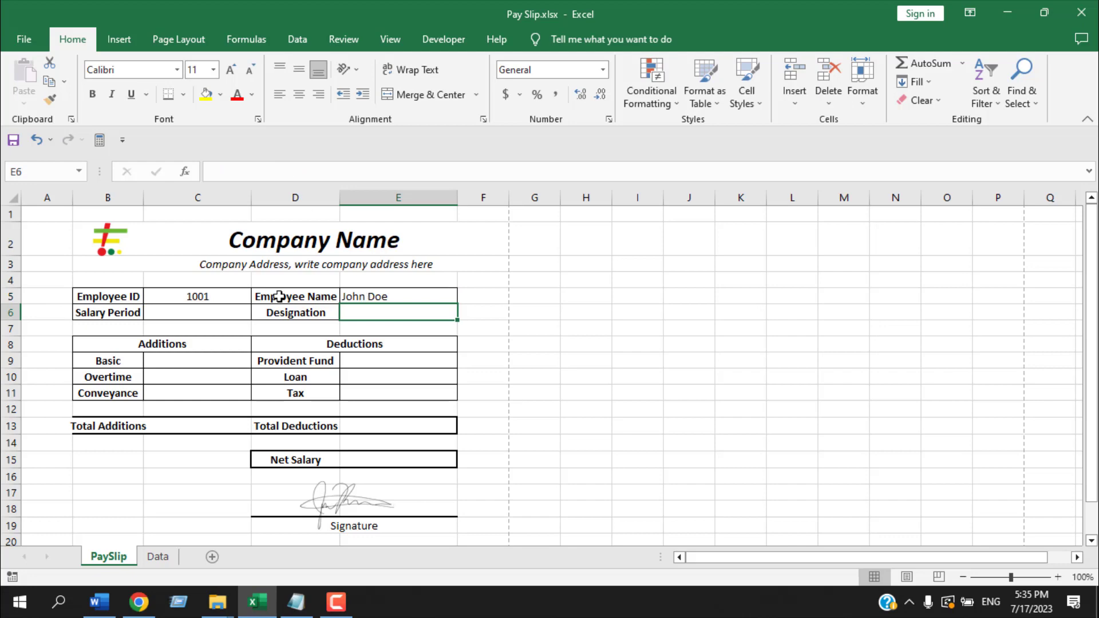
{"action": "left_click", "coordinate": [236, 287]}
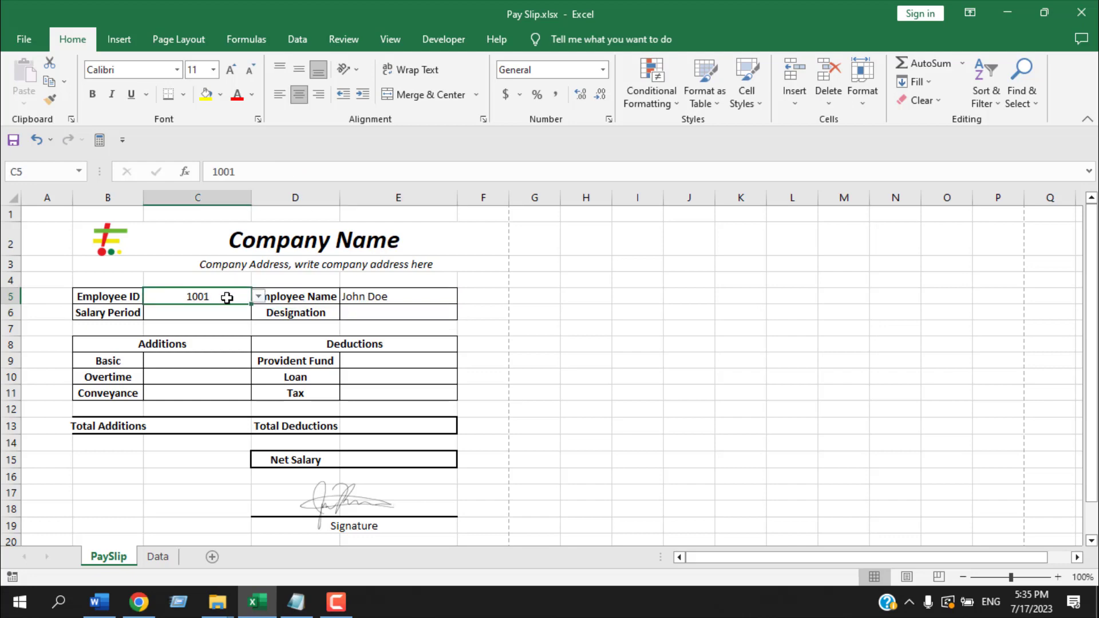
{"action": "left_click", "coordinate": [380, 295]}
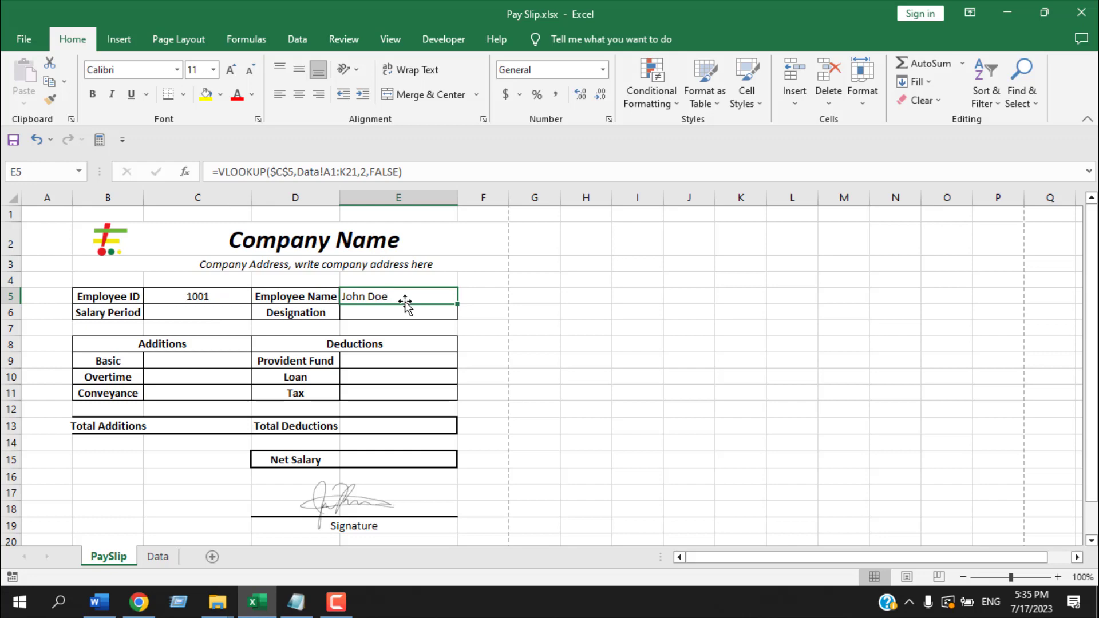
{"action": "left_click", "coordinate": [272, 178]}
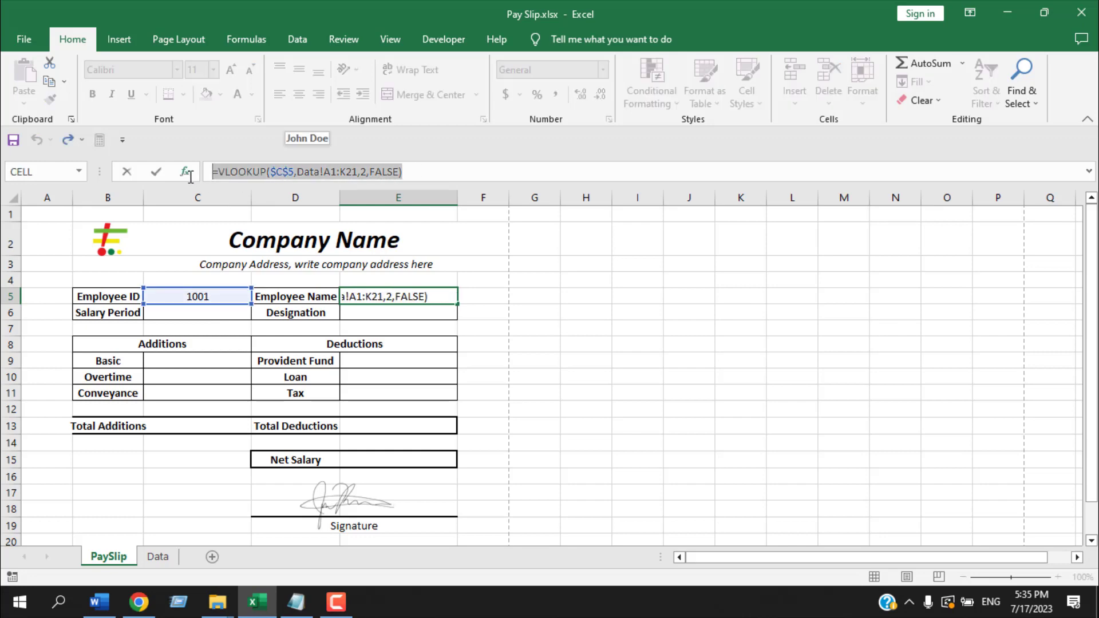
Paste the $C$5 VLOOKUP formula into Salary Period C6 and Designation E6
{"action": "key", "text": "Return"}
{"action": "left_click", "coordinate": [210, 316]}
{"action": "double_click", "coordinate": [201, 313]}
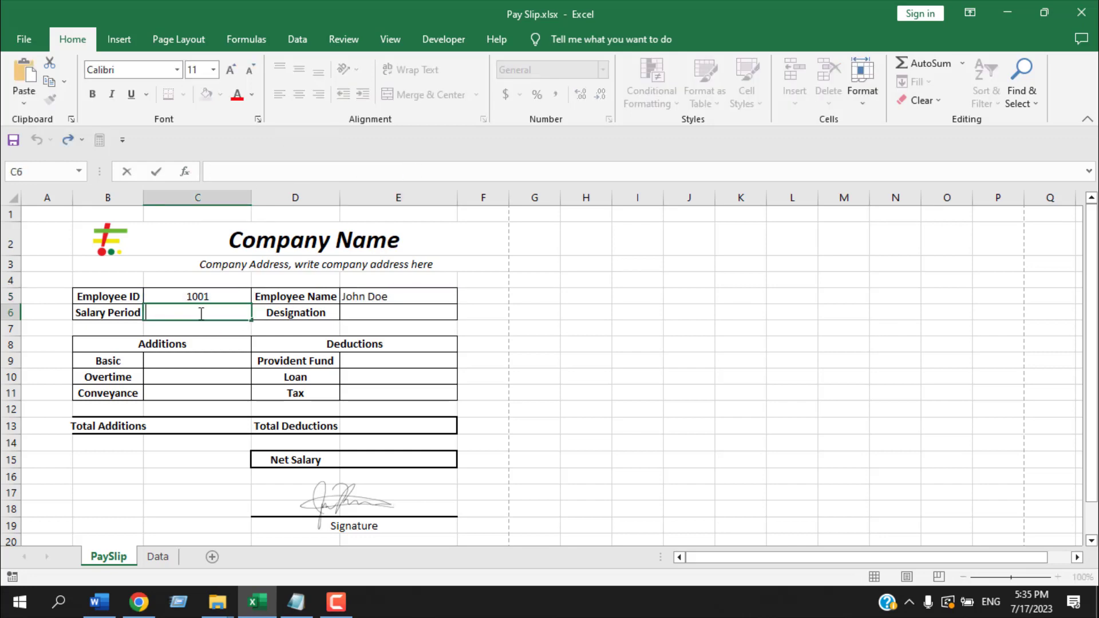
{"action": "key", "text": "ctrl+v"}
{"action": "left_click", "coordinate": [356, 313]}
{"action": "double_click", "coordinate": [356, 312]}
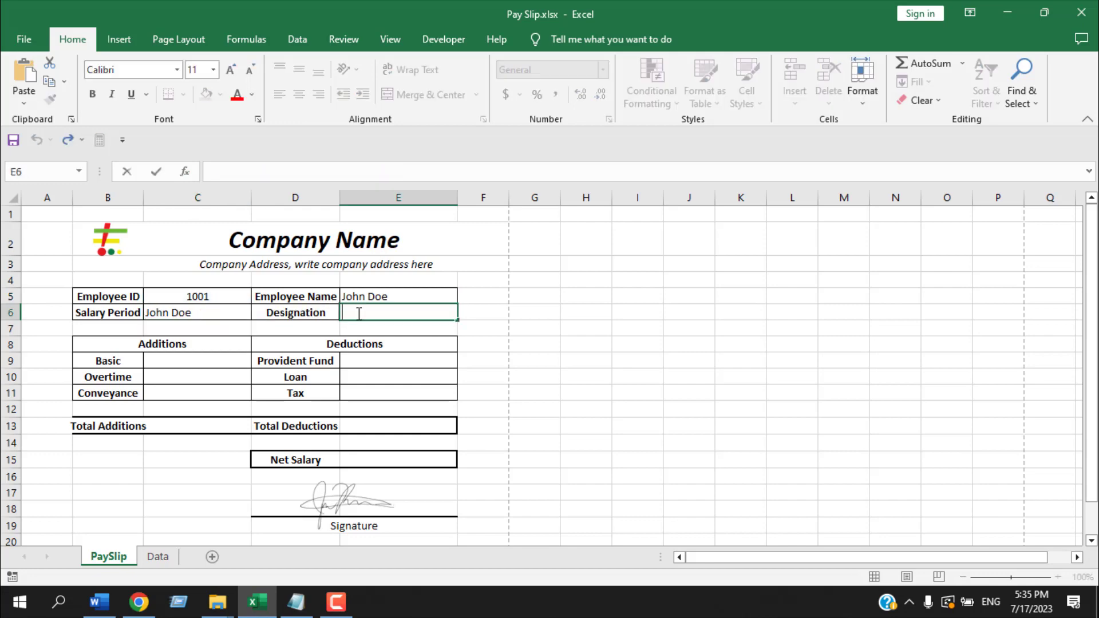
{"action": "key", "text": "ctrl+v"}
Paste the same lookup formula into the Additions cells C9, C10 and C11
{"action": "left_click", "coordinate": [196, 360]}
{"action": "double_click", "coordinate": [197, 360]}
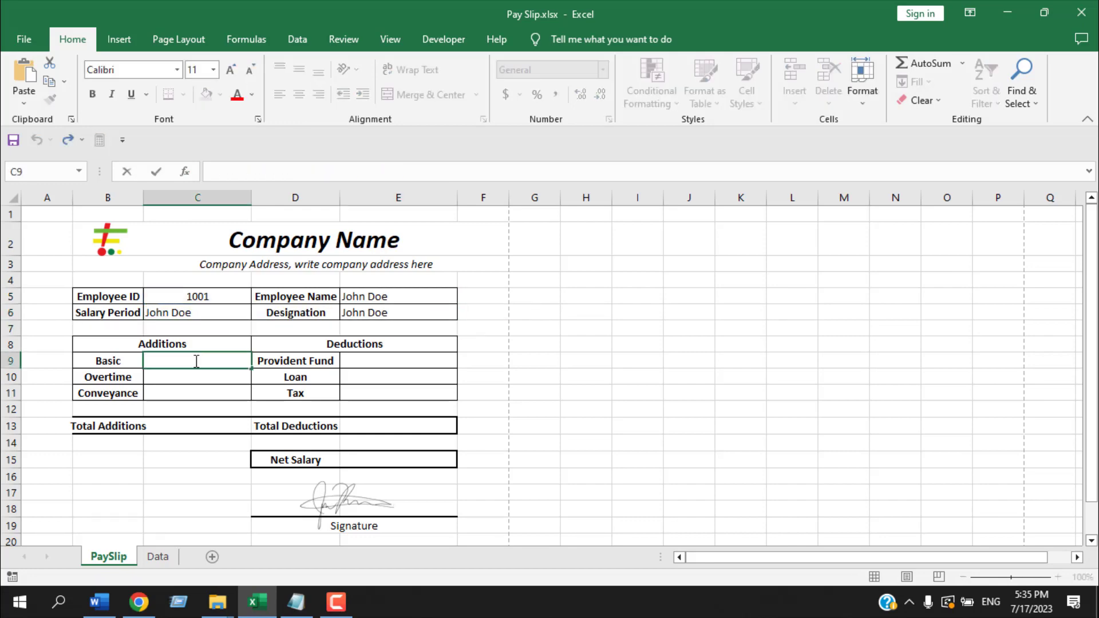
{"action": "key", "text": "ctrl+v"}
{"action": "left_click", "coordinate": [190, 378]}
{"action": "double_click", "coordinate": [190, 378]}
{"action": "key", "text": "ctrl+v"}
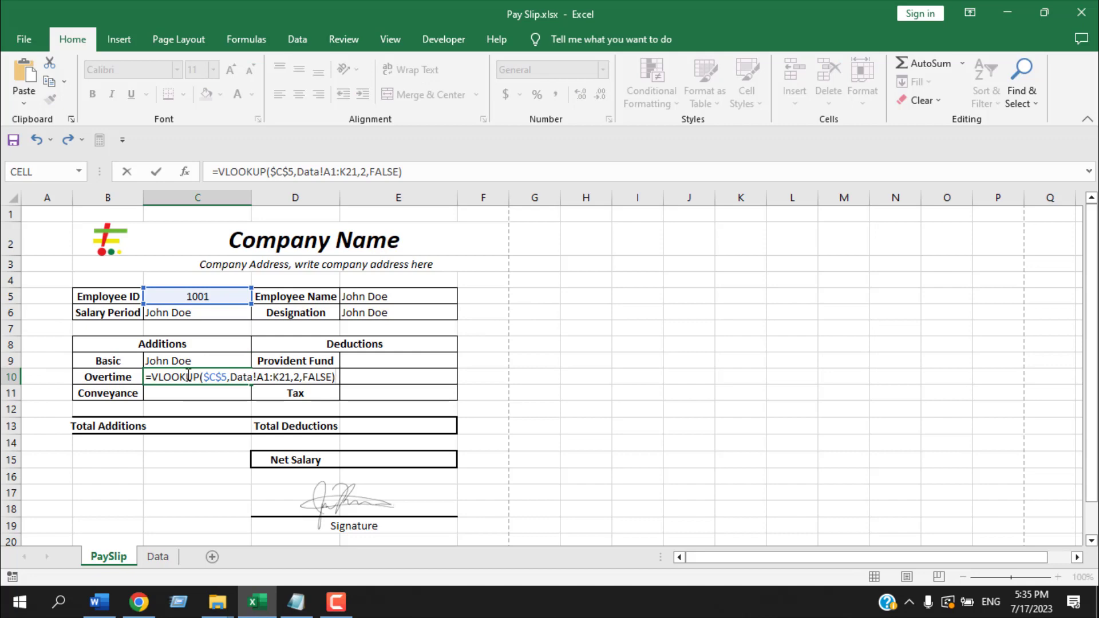
{"action": "left_click", "coordinate": [184, 393]}
{"action": "double_click", "coordinate": [184, 392]}
{"action": "key", "text": "ctrl+v"}
Paste the lookup formula into the Deductions cells E9, E10 and E11
{"action": "left_click", "coordinate": [359, 360]}
{"action": "double_click", "coordinate": [358, 361]}
{"action": "key", "text": "ctrl+v"}
{"action": "left_click", "coordinate": [357, 375]}
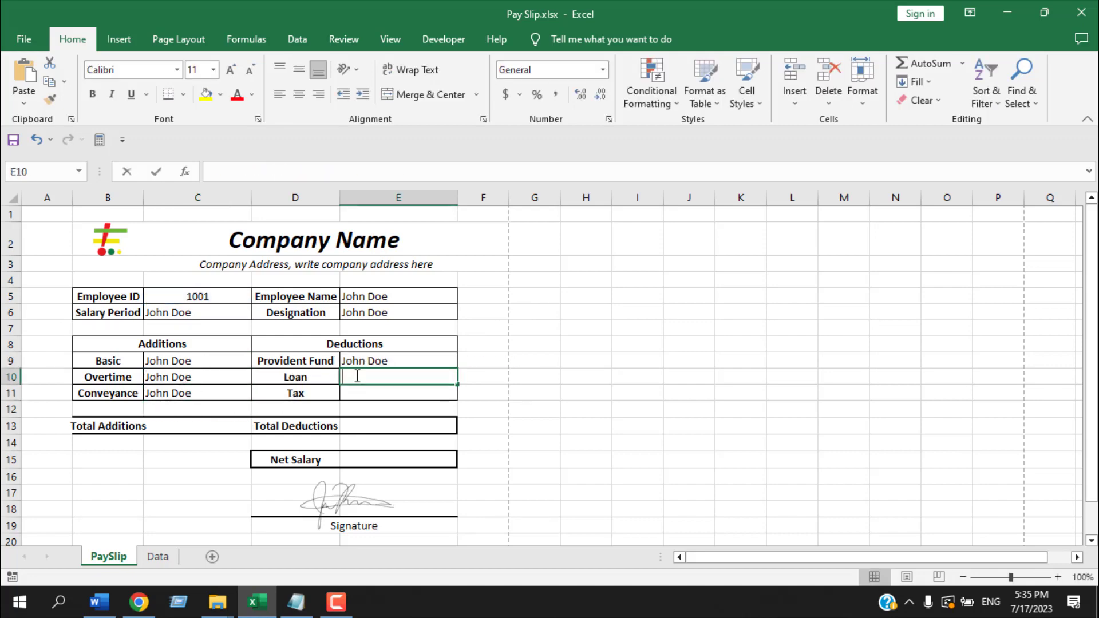
{"action": "double_click", "coordinate": [357, 376]}
{"action": "key", "text": "ctrl+v"}
{"action": "left_click", "coordinate": [352, 392]}
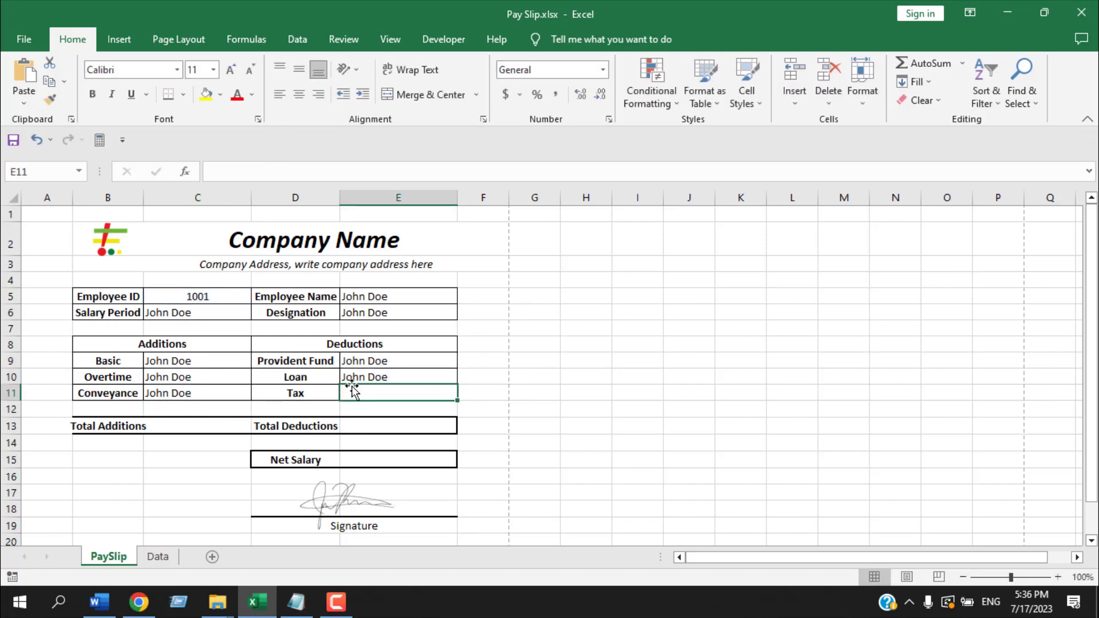
{"action": "double_click", "coordinate": [353, 391]}
{"action": "key", "text": "ctrl+v"}
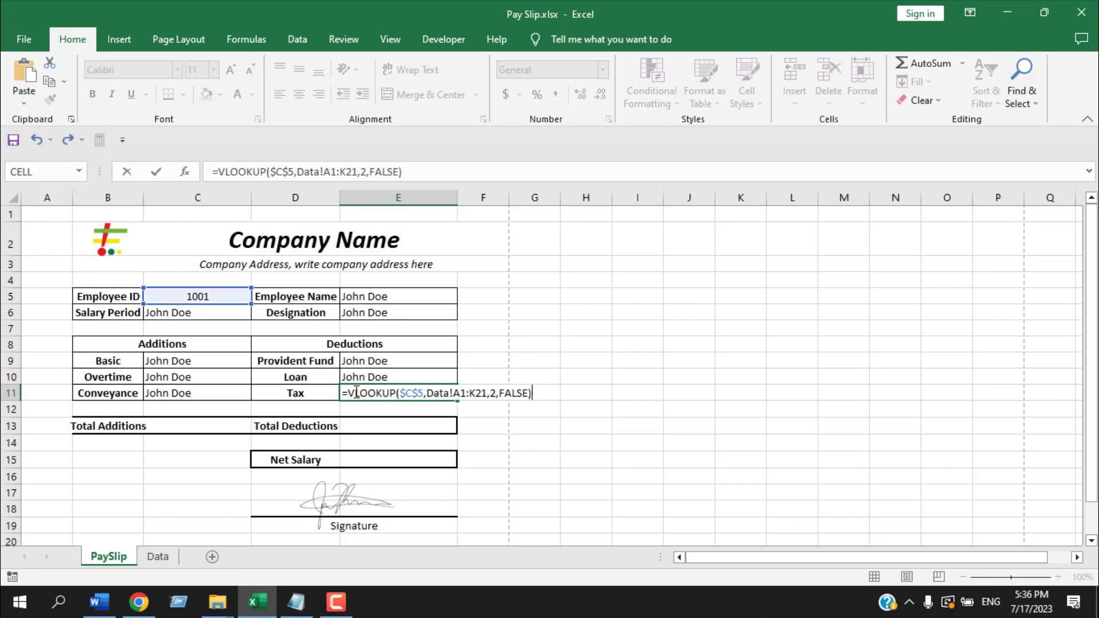
{"action": "key", "text": "Return"}
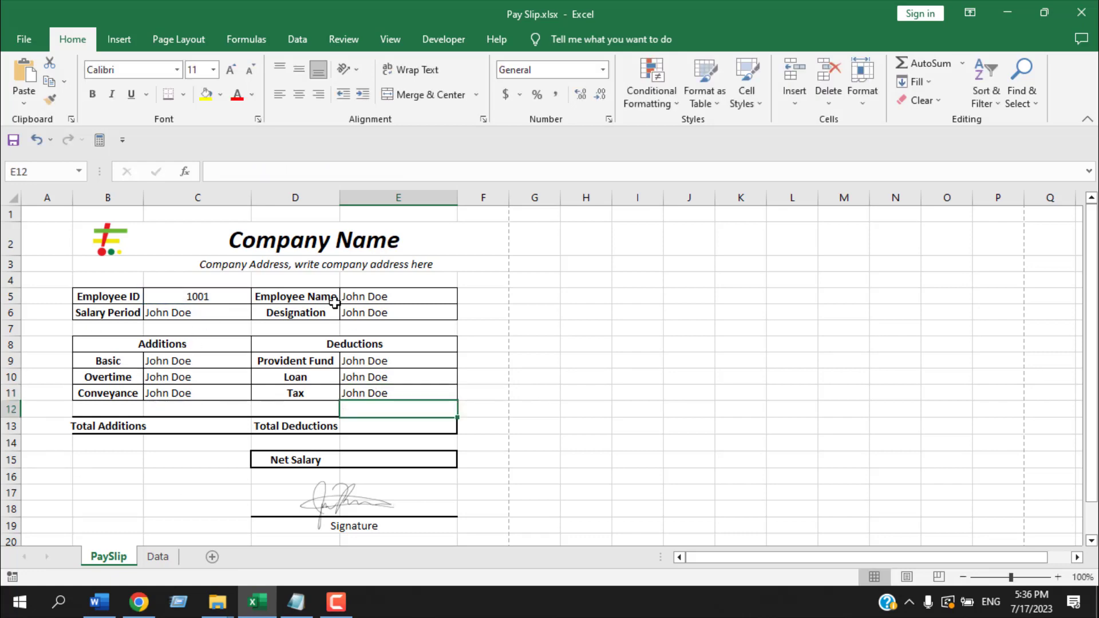
{"action": "left_click", "coordinate": [384, 296]}
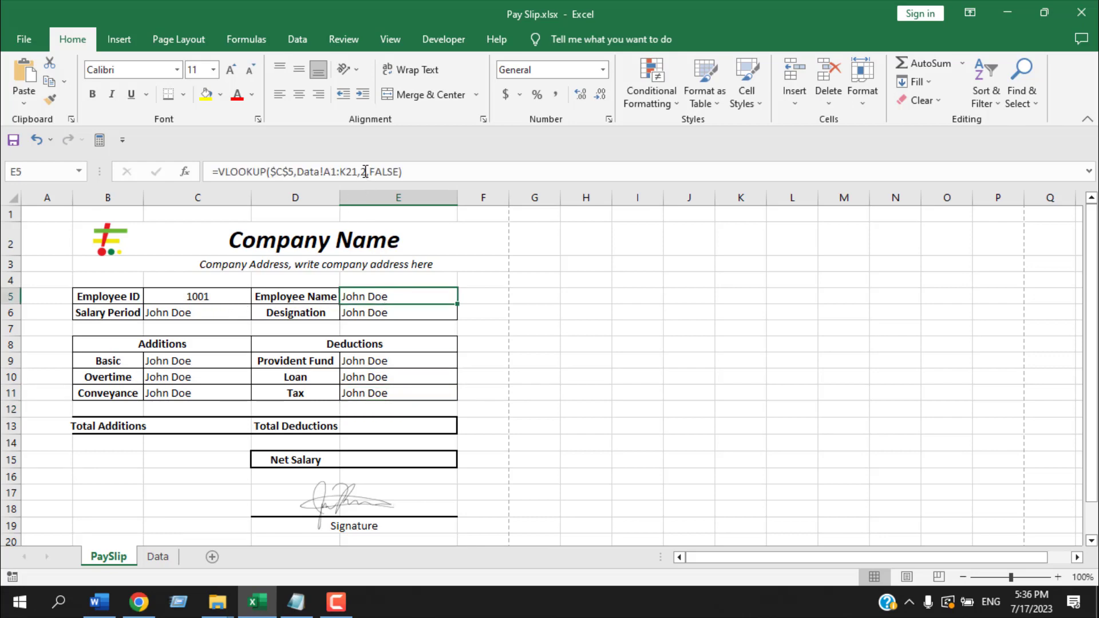
Change C6's VLOOKUP column index from 2 to 4 so Salary Period returns 45078
{"action": "left_click", "coordinate": [209, 311]}
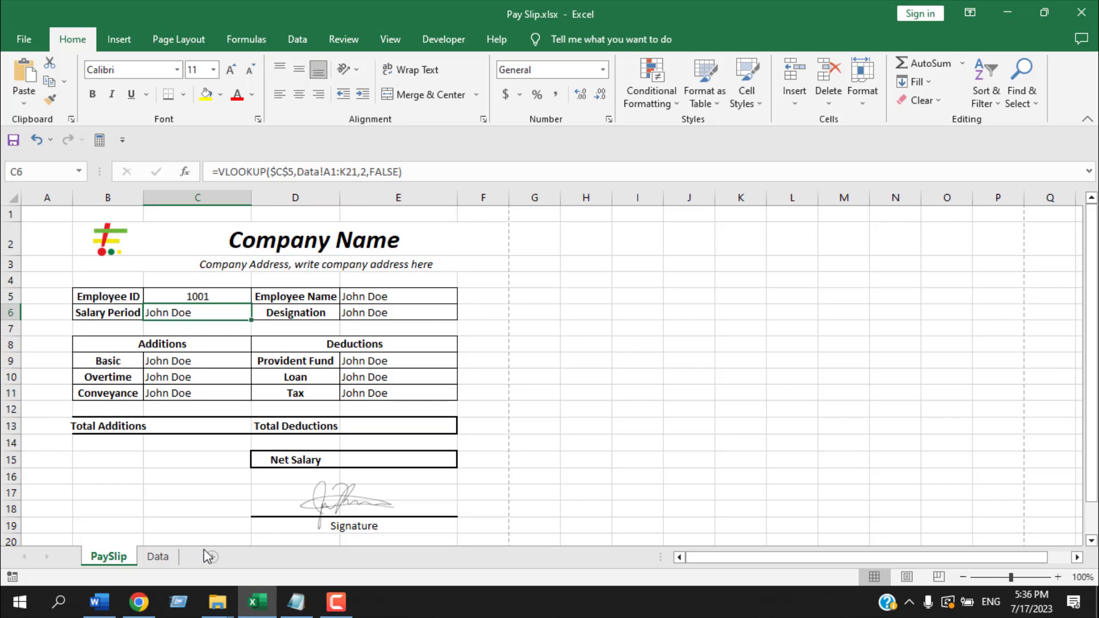
{"action": "left_click", "coordinate": [158, 558]}
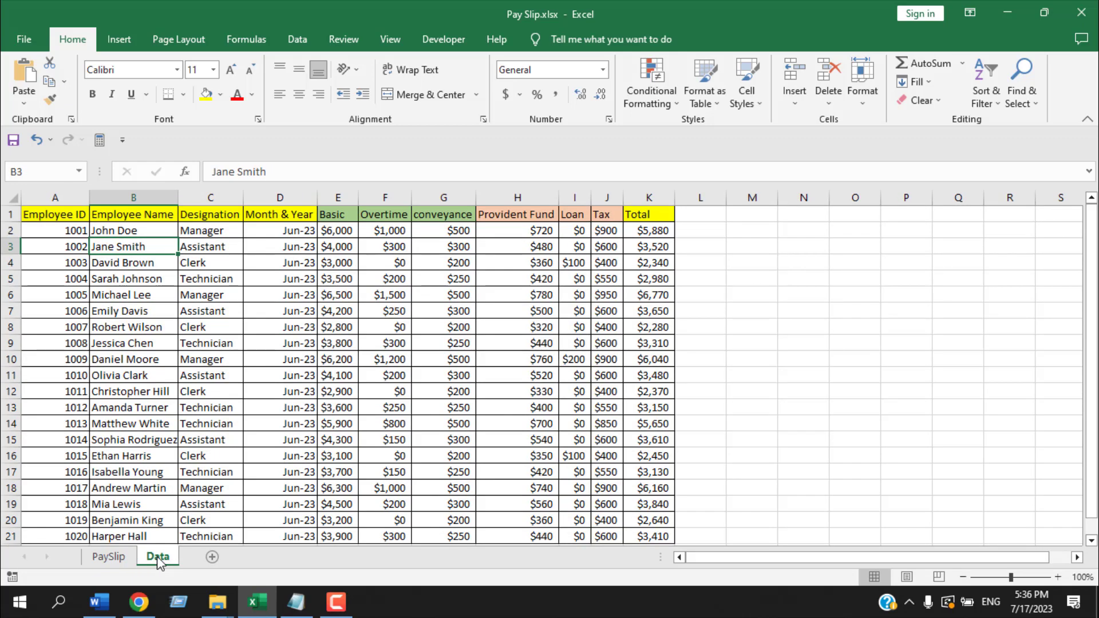
{"action": "left_click", "coordinate": [109, 557]}
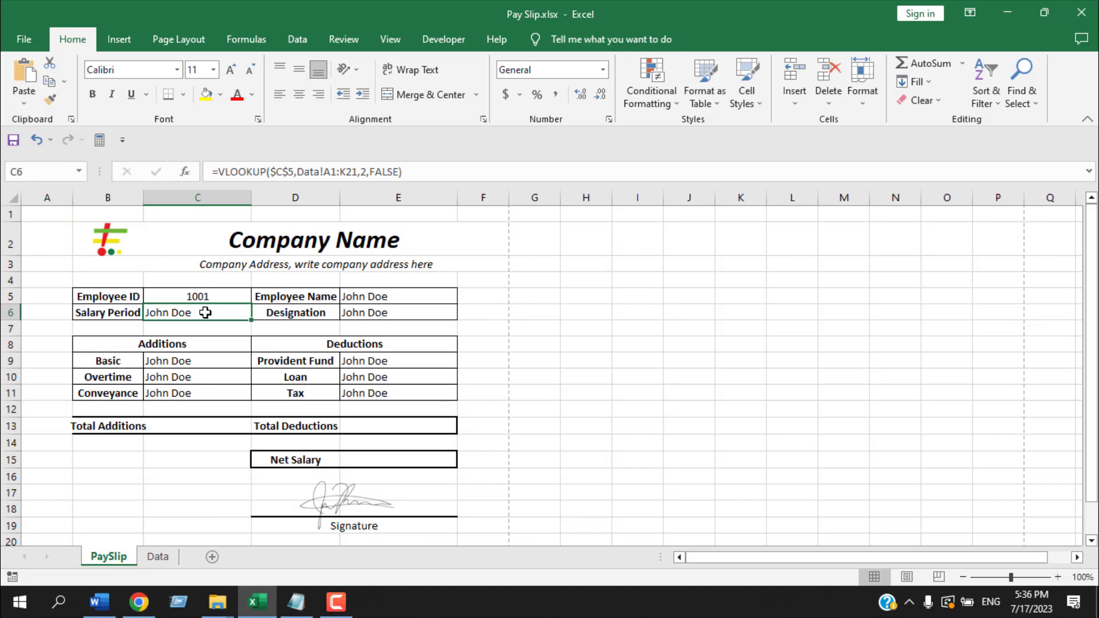
{"action": "left_click", "coordinate": [365, 171]}
{"action": "key", "text": "BackSpace"}
{"action": "type", "text": "4"}
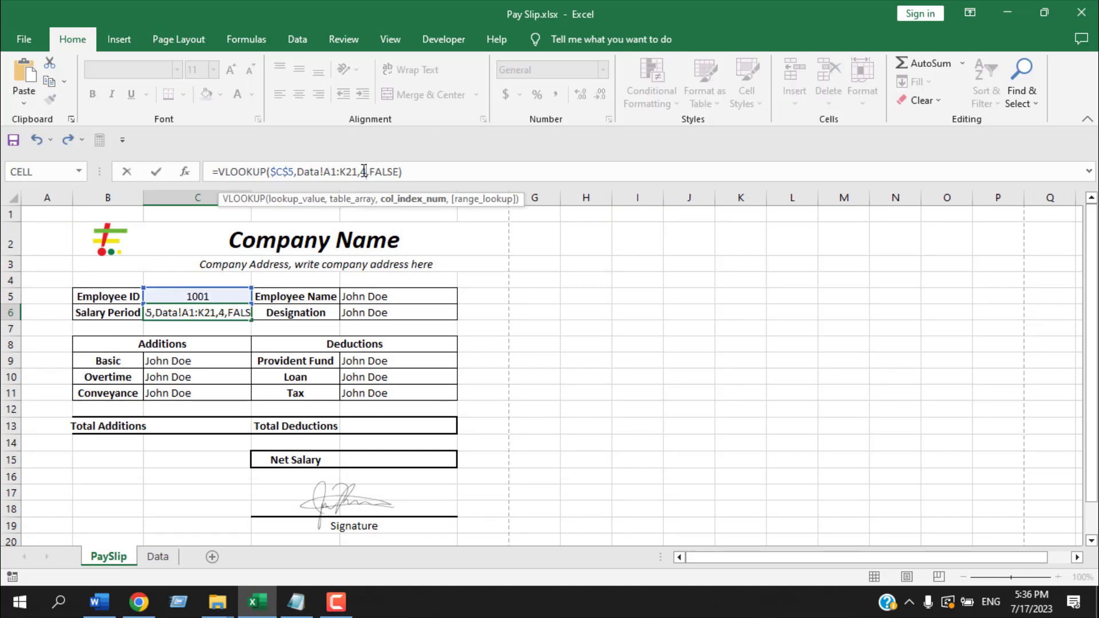
{"action": "key", "text": "Return"}
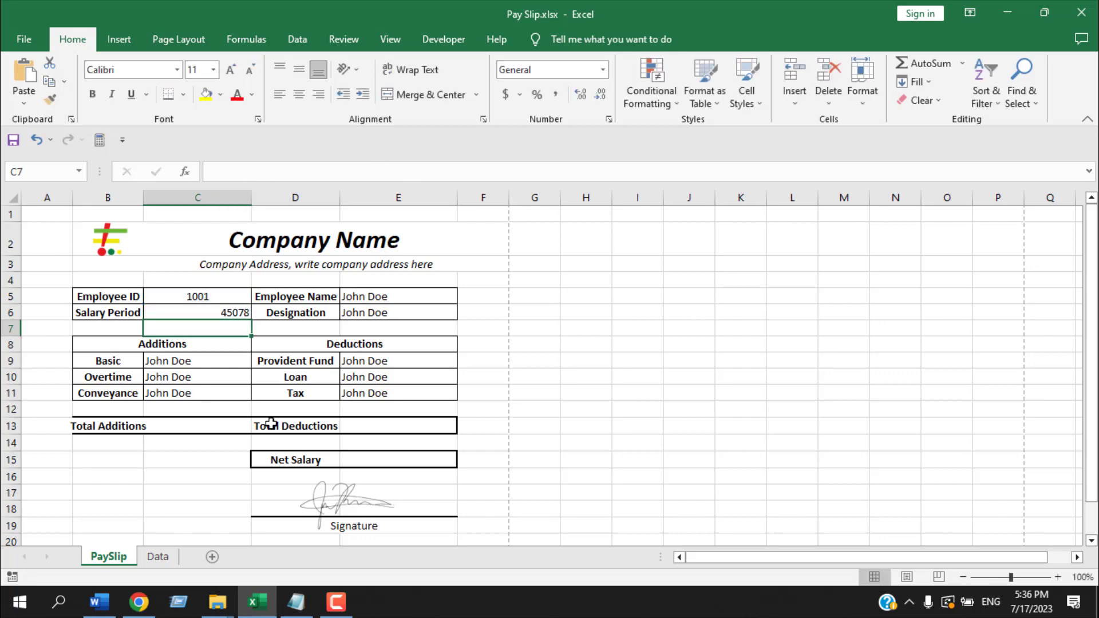
{"action": "left_click", "coordinate": [186, 311]}
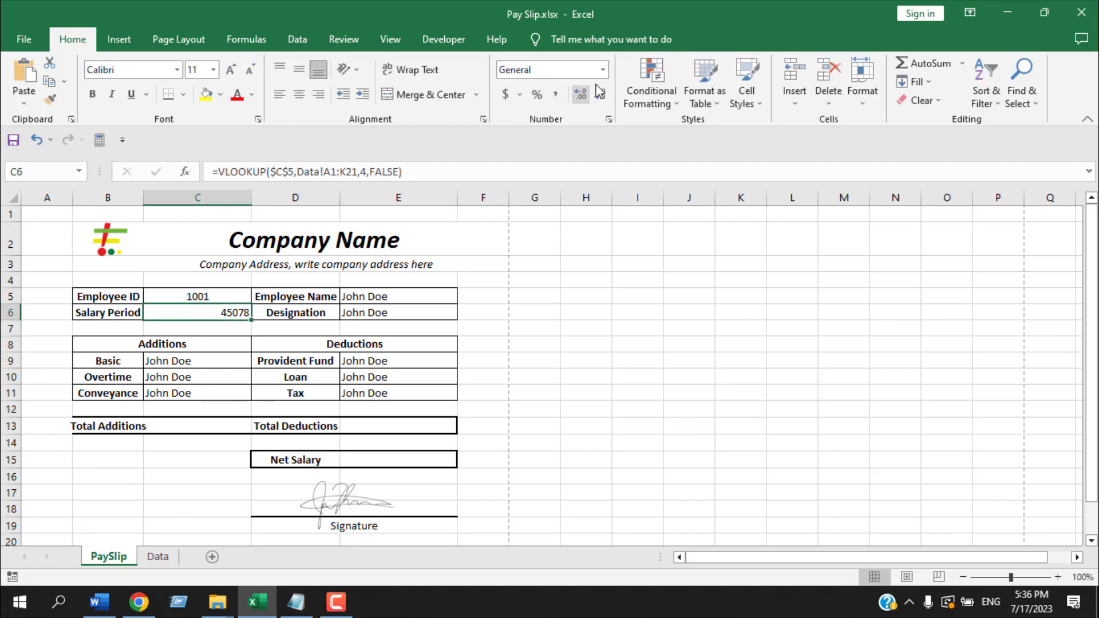
Give C6 the custom number format mmm-yy so it displays Jun-23
{"action": "right_click", "coordinate": [177, 313]}
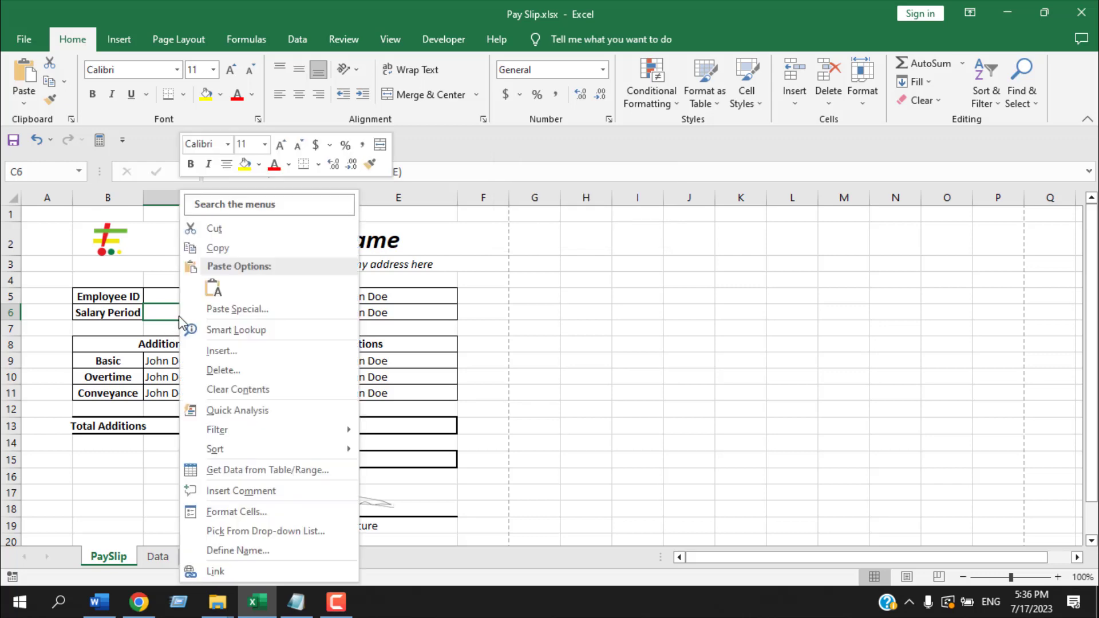
{"action": "left_click", "coordinate": [235, 512]}
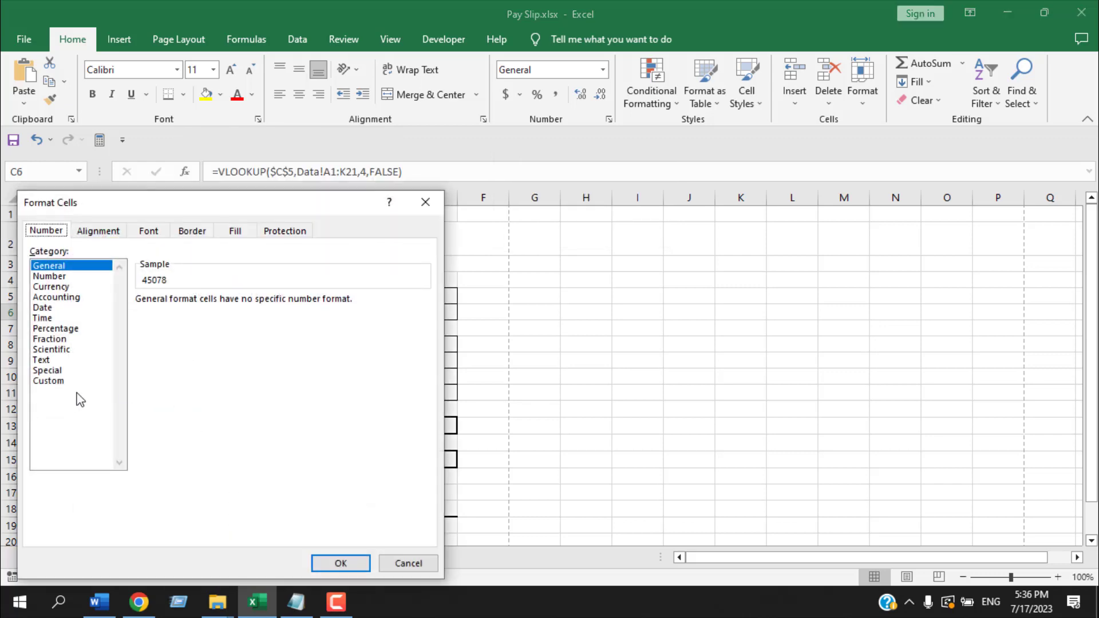
{"action": "left_click", "coordinate": [50, 382]}
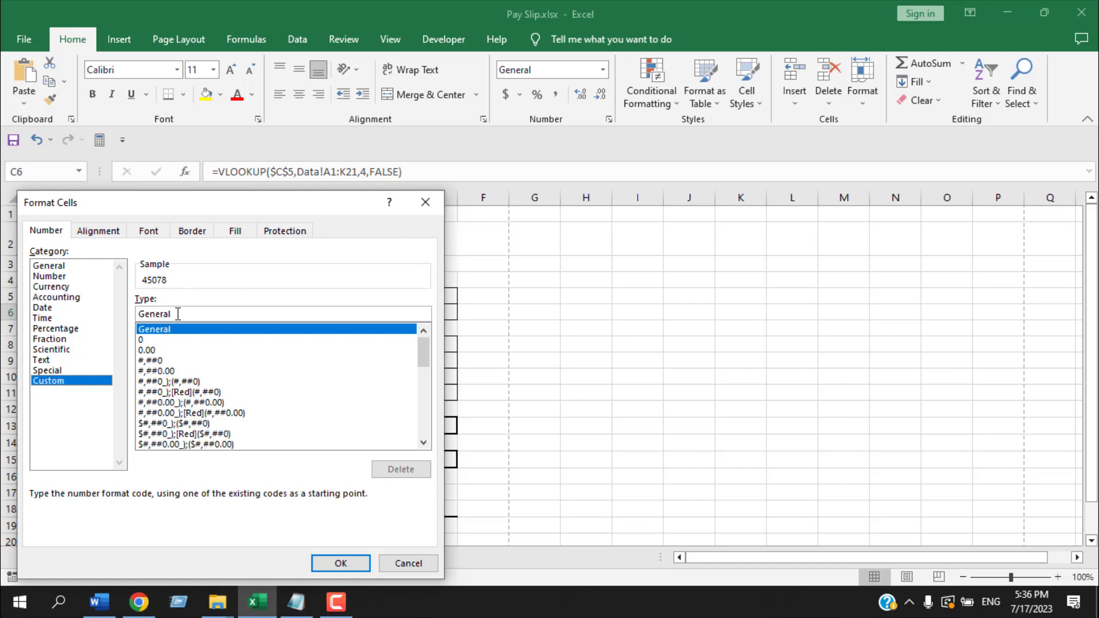
{"action": "left_click_drag", "start_coordinate": [178, 313], "coordinate": [92, 311]}
{"action": "type", "text": "mmm"}
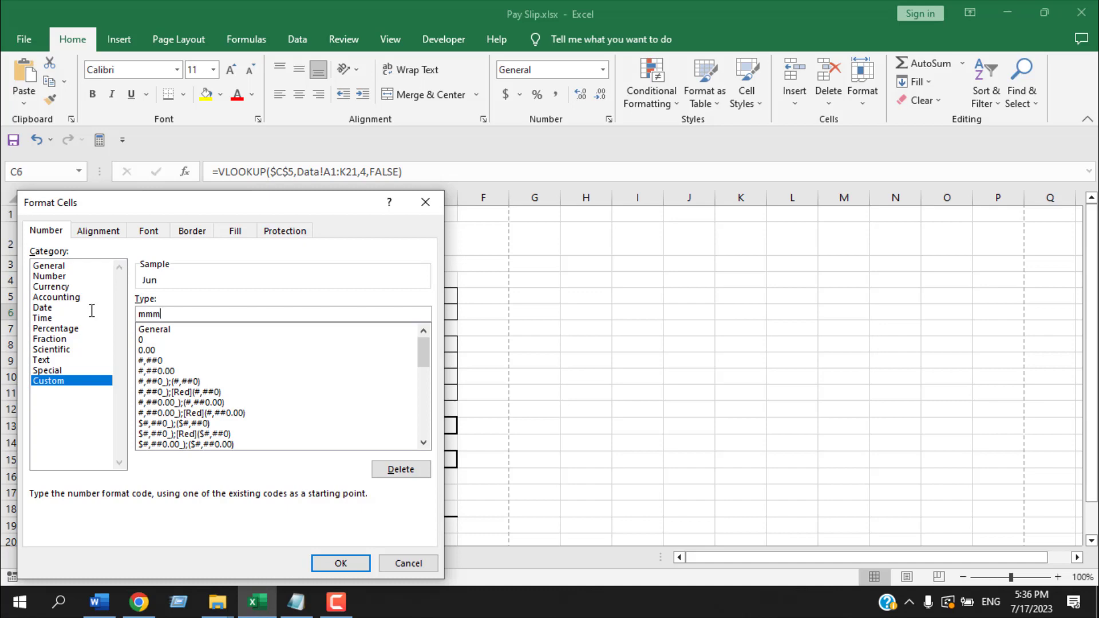
{"action": "type", "text": "-yy"}
{"action": "left_click", "coordinate": [343, 563]}
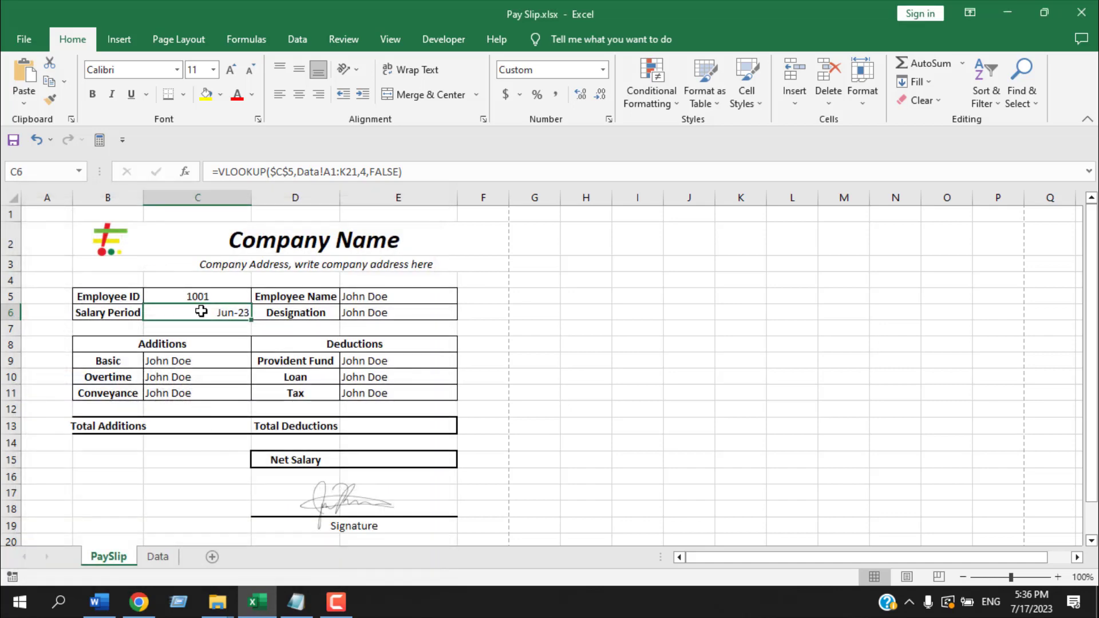
Edit E6's VLOOKUP to use column 3 so Designation shows Manager
{"action": "left_click", "coordinate": [377, 312]}
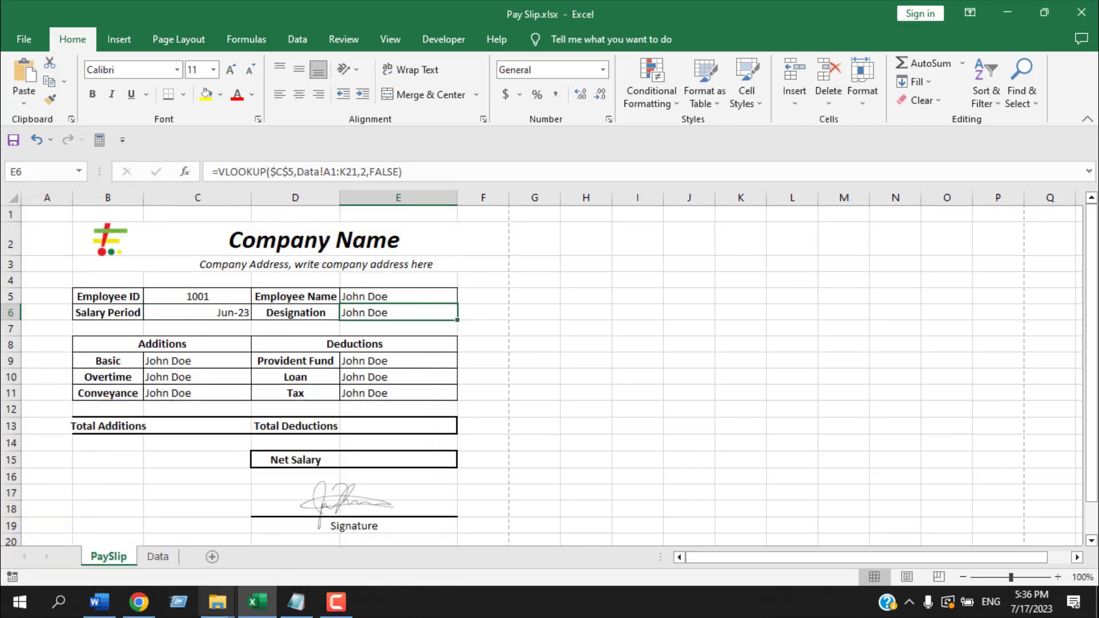
{"action": "left_click", "coordinate": [157, 556]}
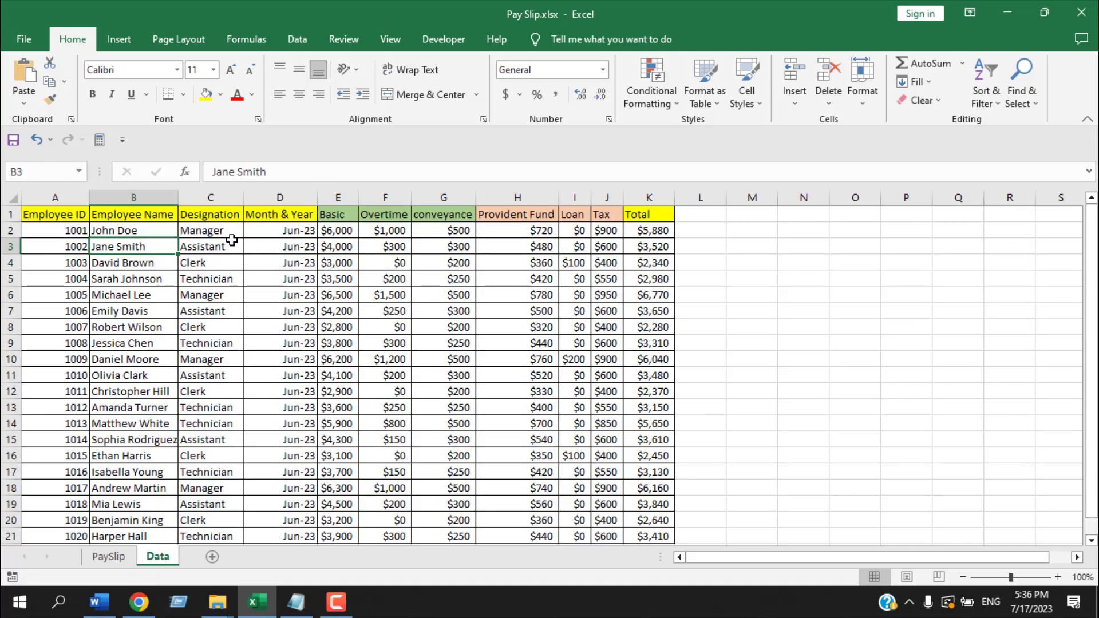
{"action": "left_click", "coordinate": [125, 556]}
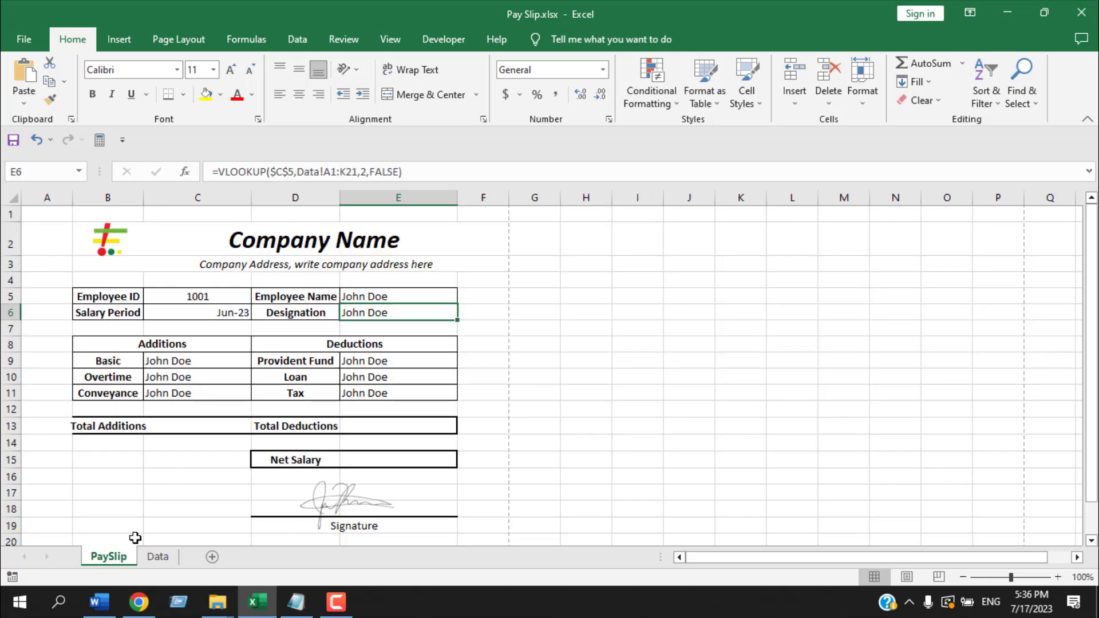
{"action": "left_click", "coordinate": [366, 172]}
{"action": "type", "text": "21,"}
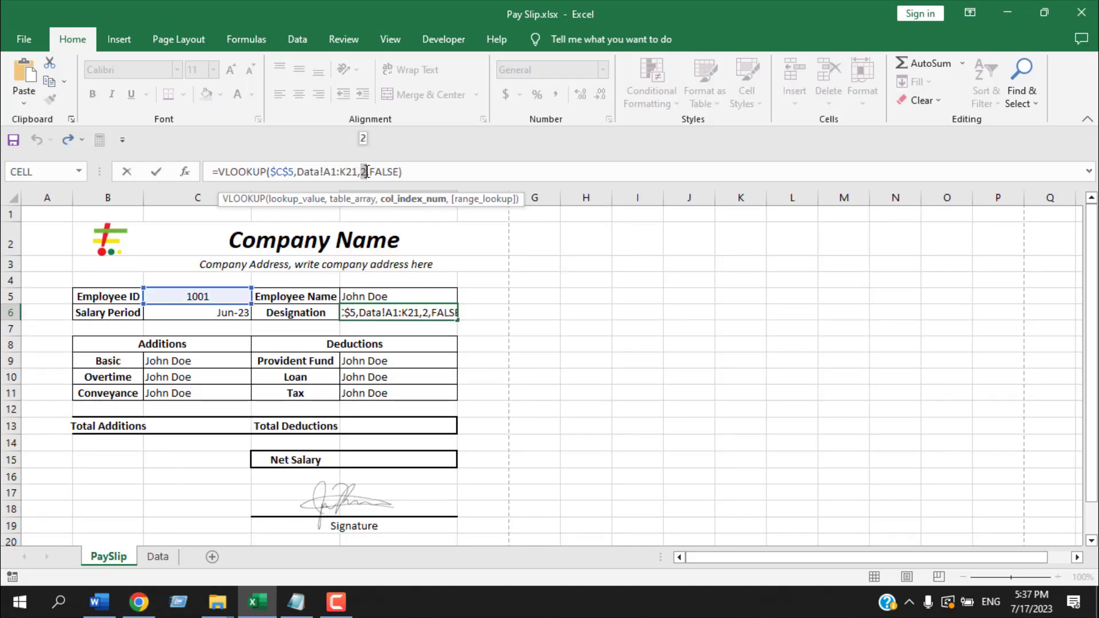
{"action": "type", "text": "3"}
{"action": "key", "text": "Return"}
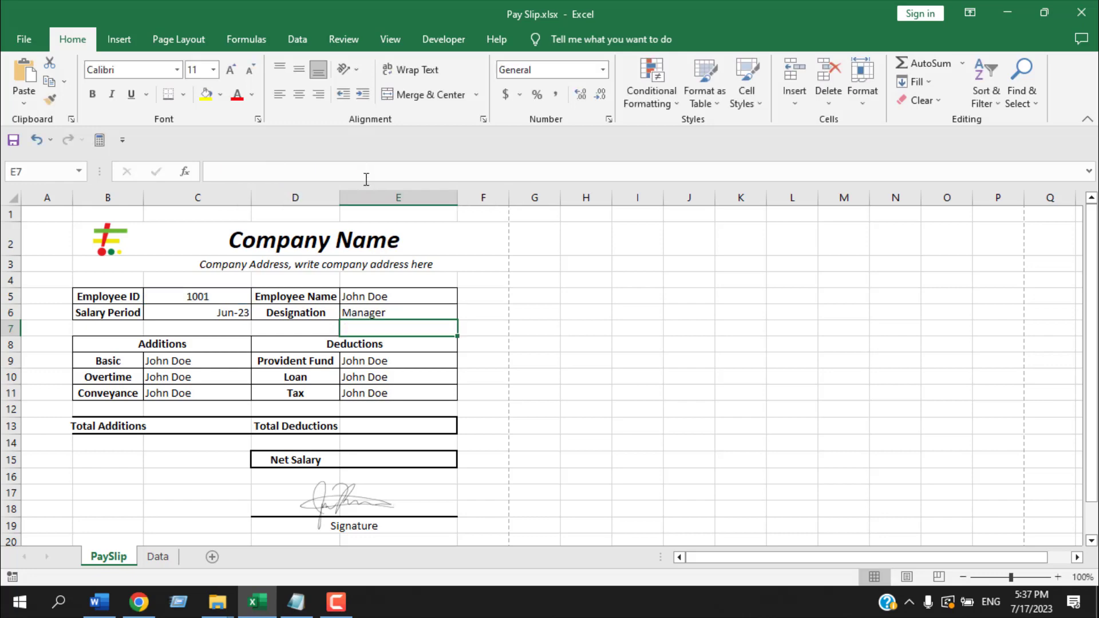
Review the Data sheet's column order from Employee ID through conveyance
{"action": "left_click", "coordinate": [150, 361]}
{"action": "left_click", "coordinate": [158, 556]}
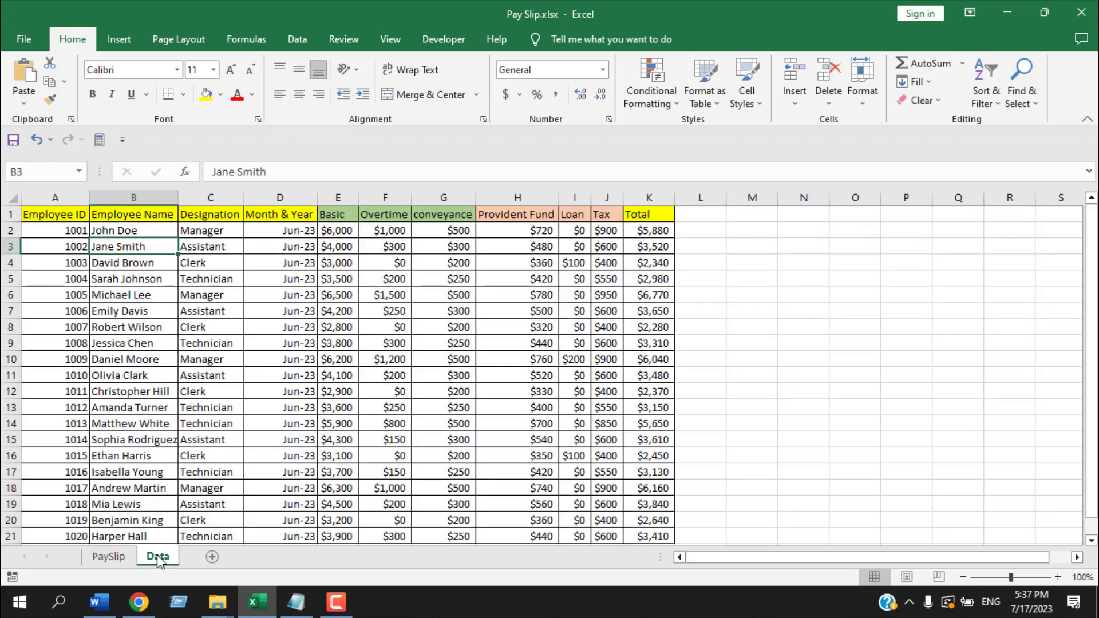
{"action": "left_click", "coordinate": [77, 228]}
{"action": "left_click", "coordinate": [157, 228]}
{"action": "left_click", "coordinate": [247, 227]}
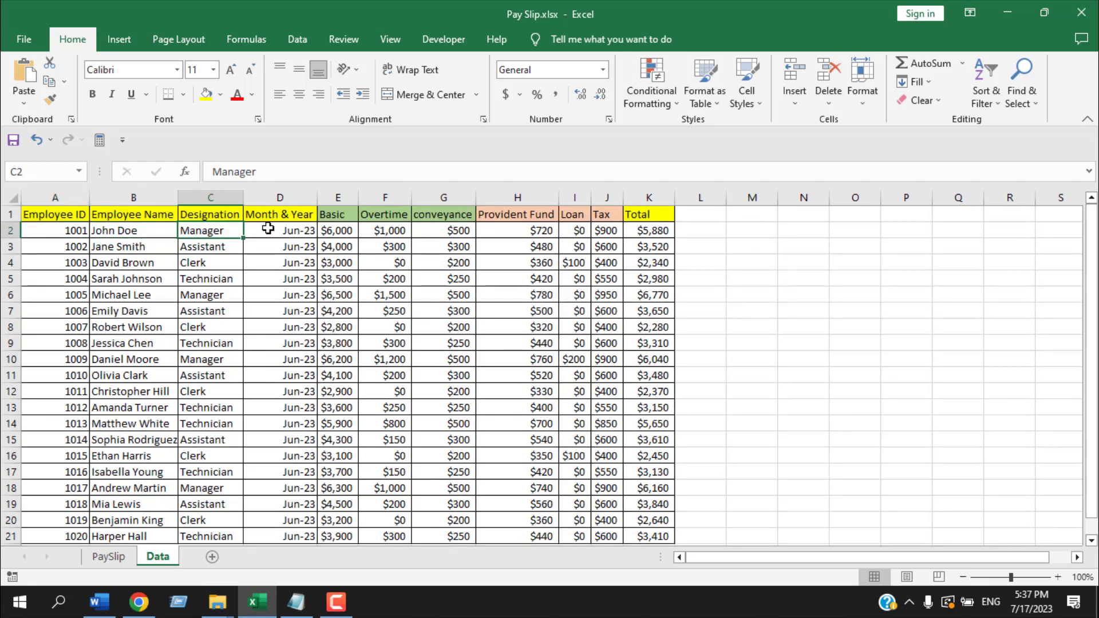
{"action": "left_click", "coordinate": [301, 228]}
{"action": "left_click", "coordinate": [344, 230]}
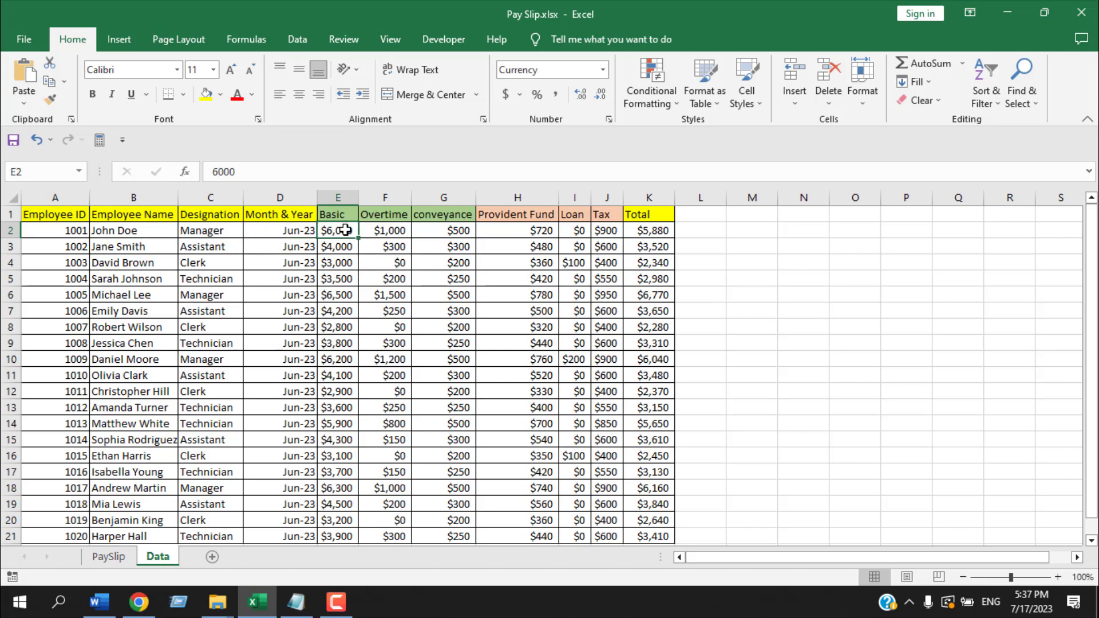
{"action": "left_click", "coordinate": [393, 230]}
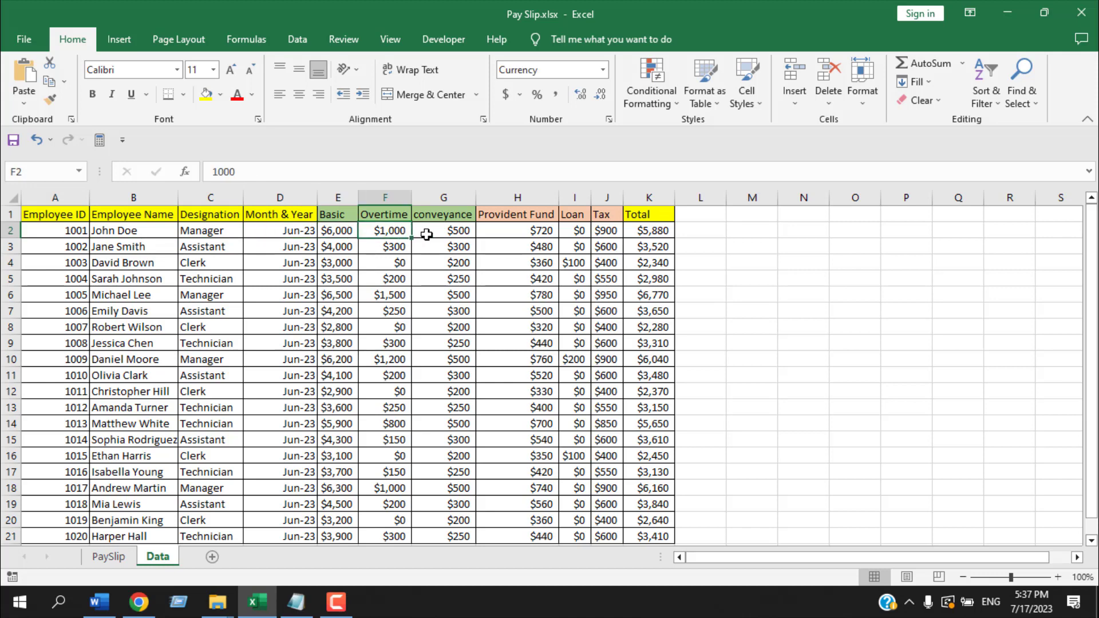
{"action": "left_click", "coordinate": [427, 235]}
{"action": "left_click", "coordinate": [92, 562]}
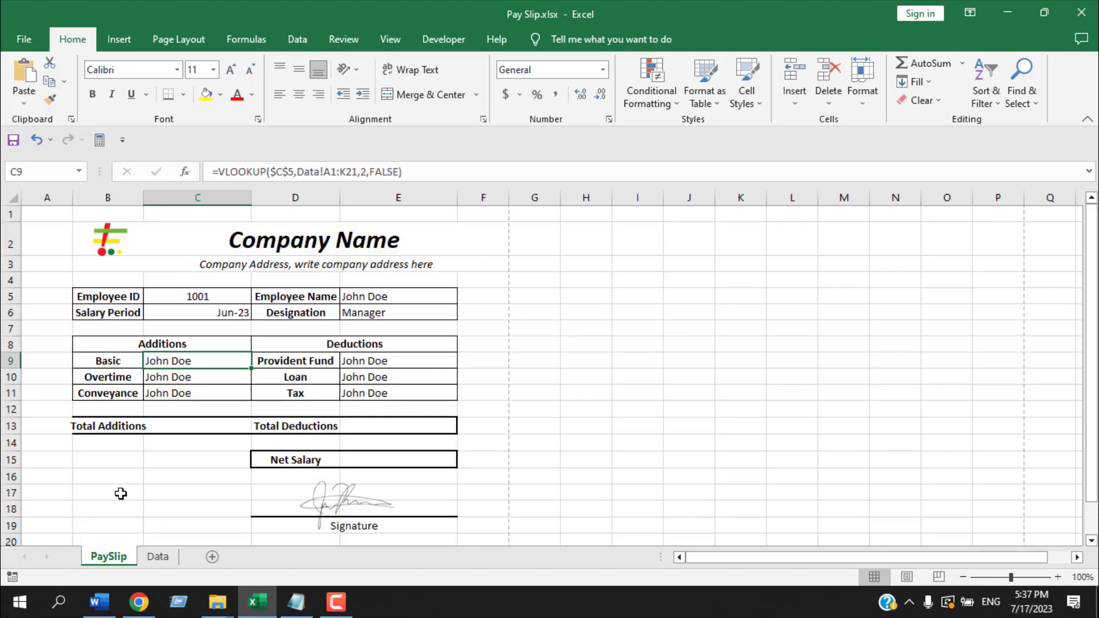
Set the Basic, Overtime and Conveyance lookups to columns 5, 6, 7 (6000, 1000, 500)
{"action": "left_click", "coordinate": [366, 169]}
{"action": "double_click", "coordinate": [363, 171]}
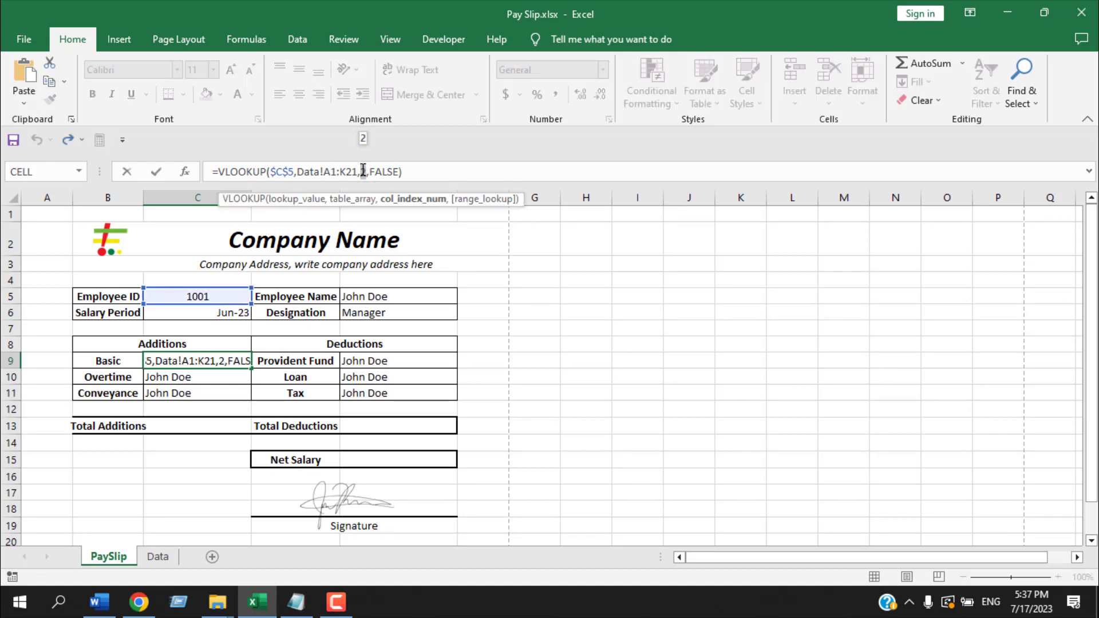
{"action": "key", "text": "Return"}
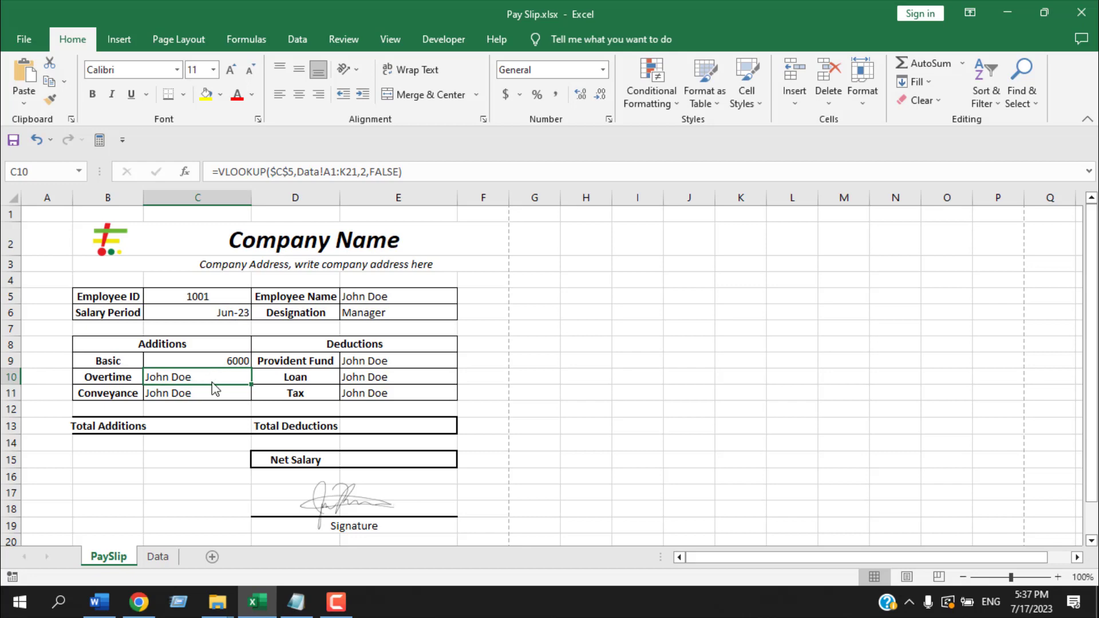
{"action": "left_click", "coordinate": [363, 172]}
{"action": "double_click", "coordinate": [363, 171]}
{"action": "type", "text": "5"}
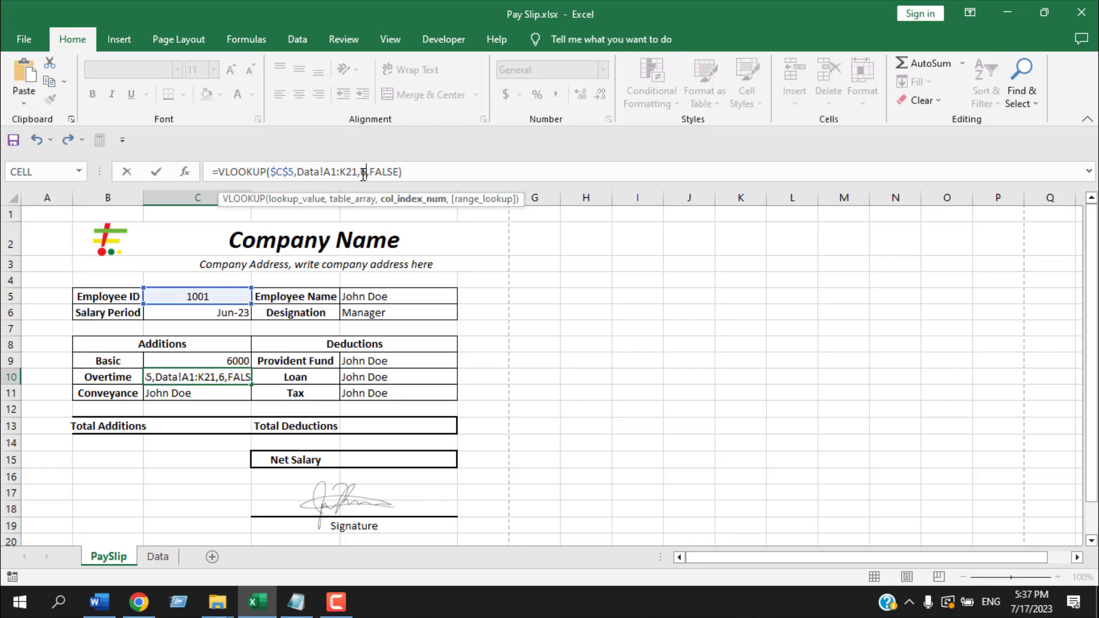
{"action": "key", "text": "Return"}
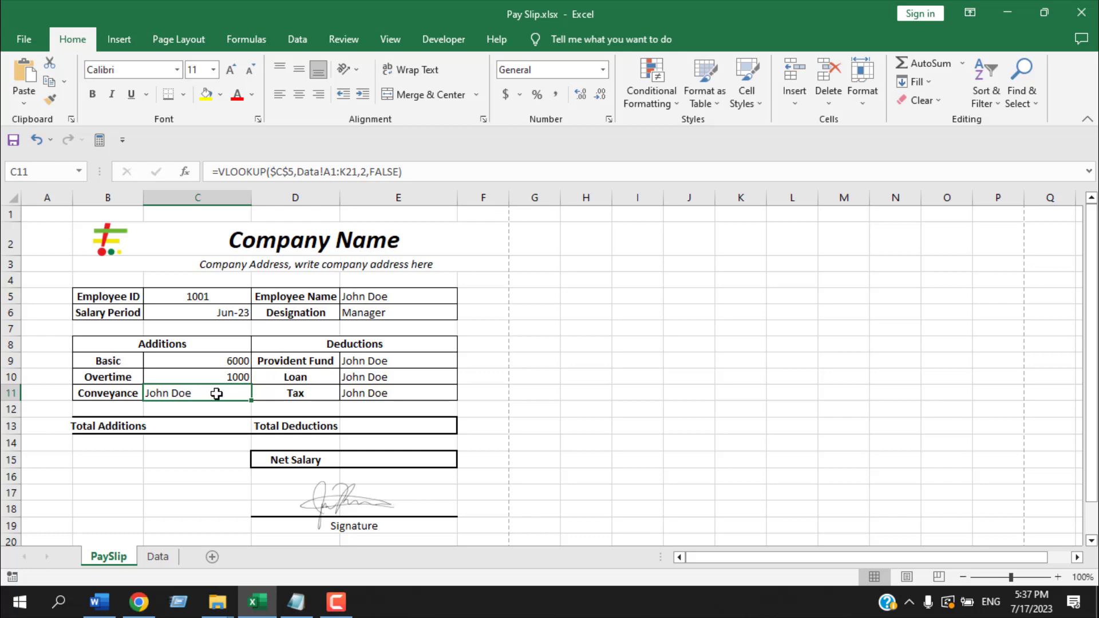
{"action": "left_click", "coordinate": [364, 171]}
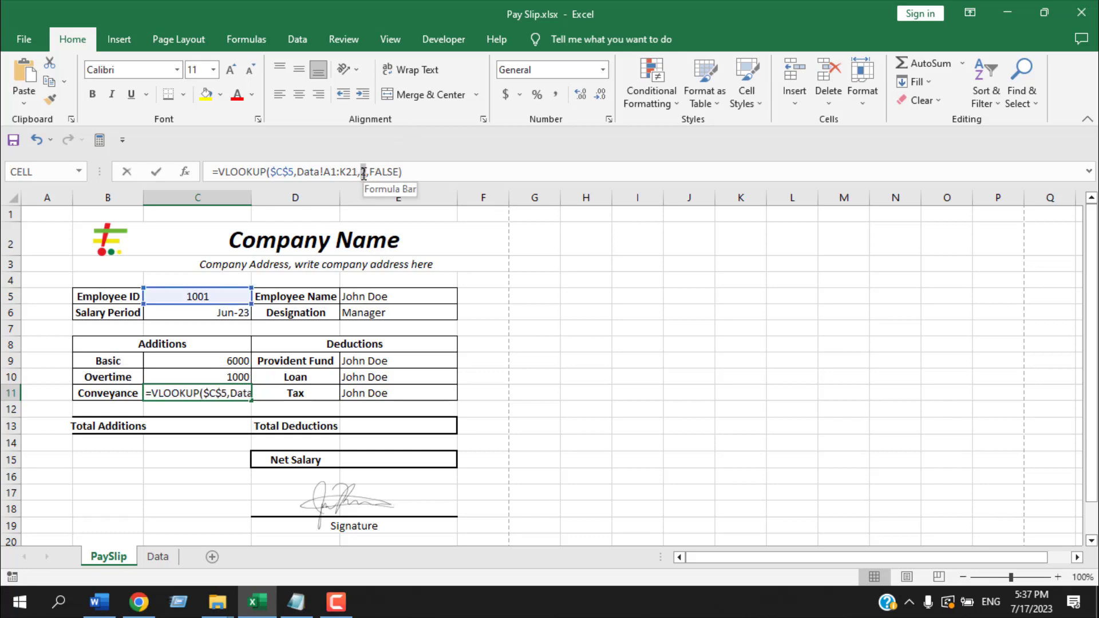
{"action": "double_click", "coordinate": [364, 171]}
{"action": "type", "text": "7"}
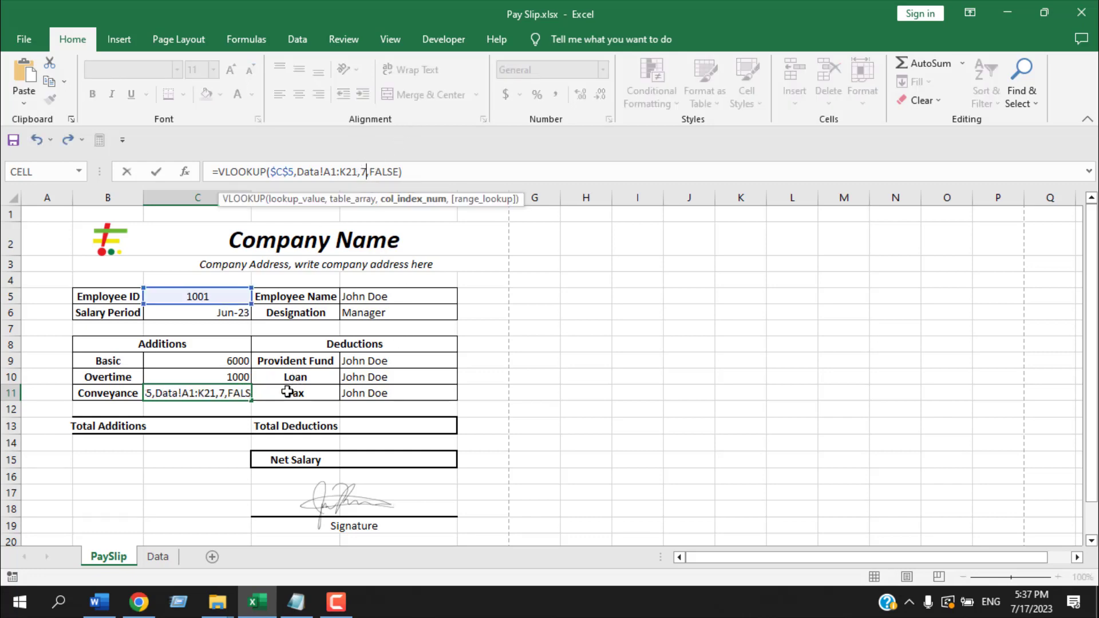
{"action": "key", "text": "Return"}
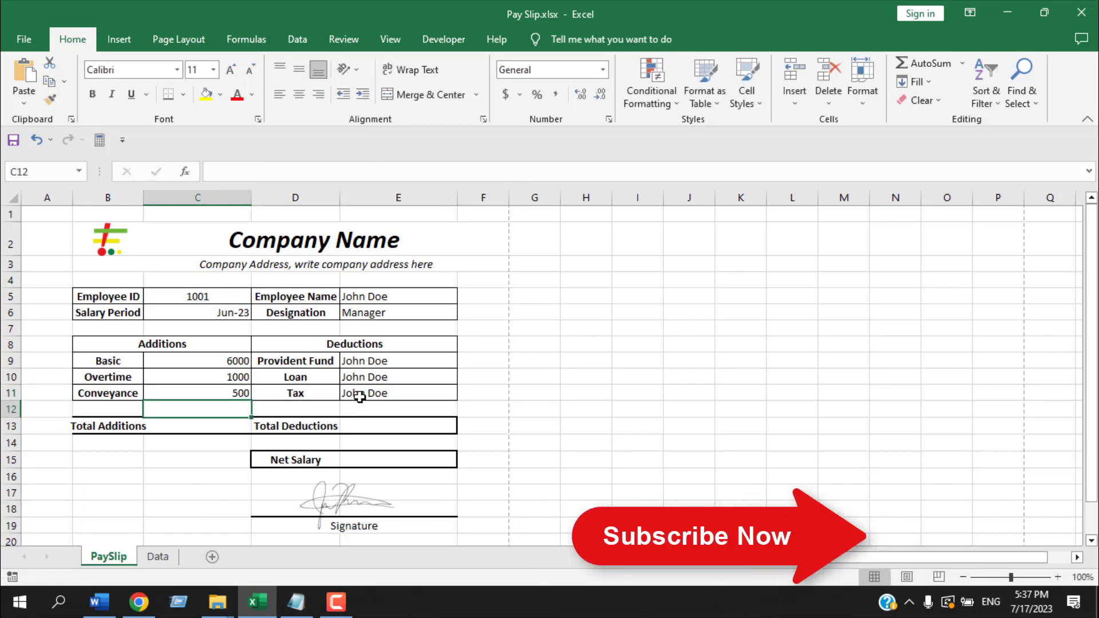
Set the Provident Fund, Loan and Tax lookups to columns 8, 9, 10 (720, 0, 900)
{"action": "left_click", "coordinate": [157, 556]}
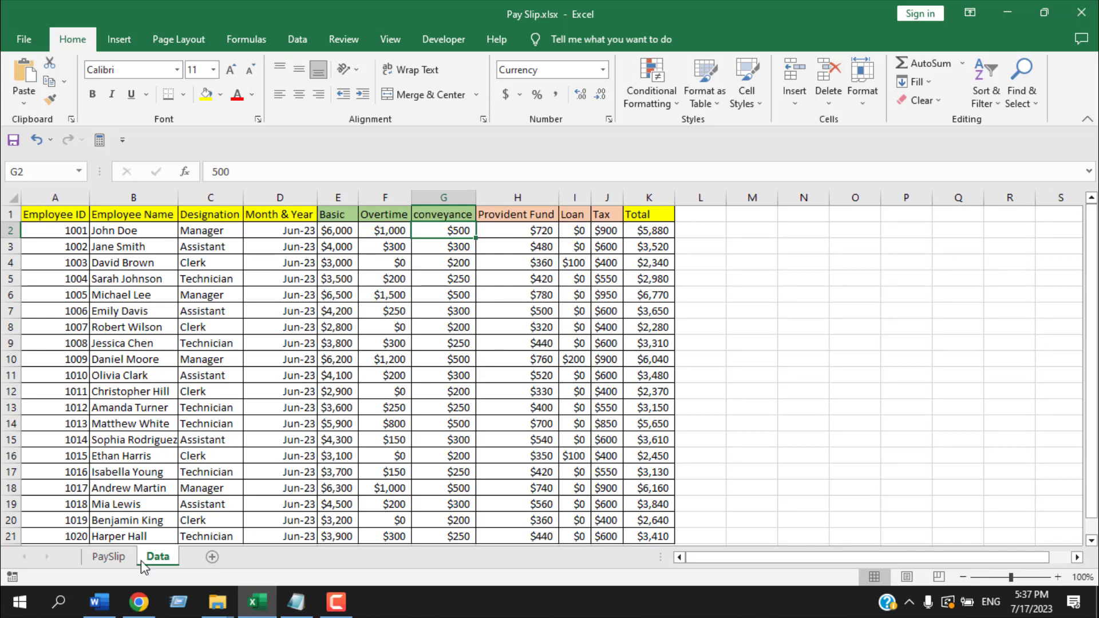
{"action": "left_click", "coordinate": [87, 561]}
{"action": "left_click", "coordinate": [427, 347]}
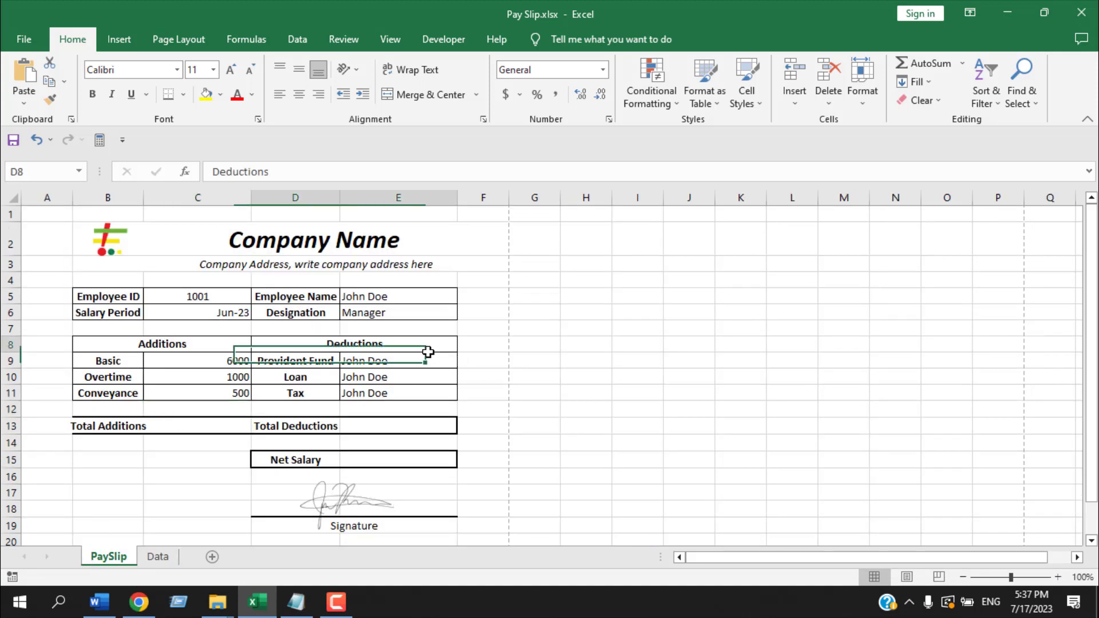
{"action": "left_click", "coordinate": [425, 361]}
{"action": "left_click", "coordinate": [363, 171]}
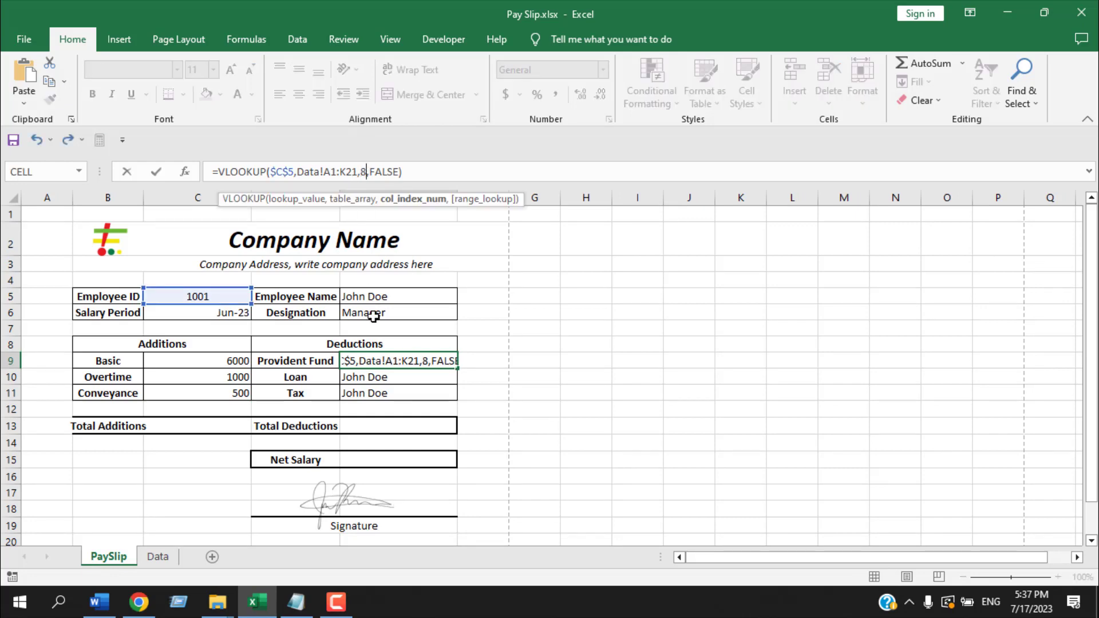
{"action": "key", "text": "Return"}
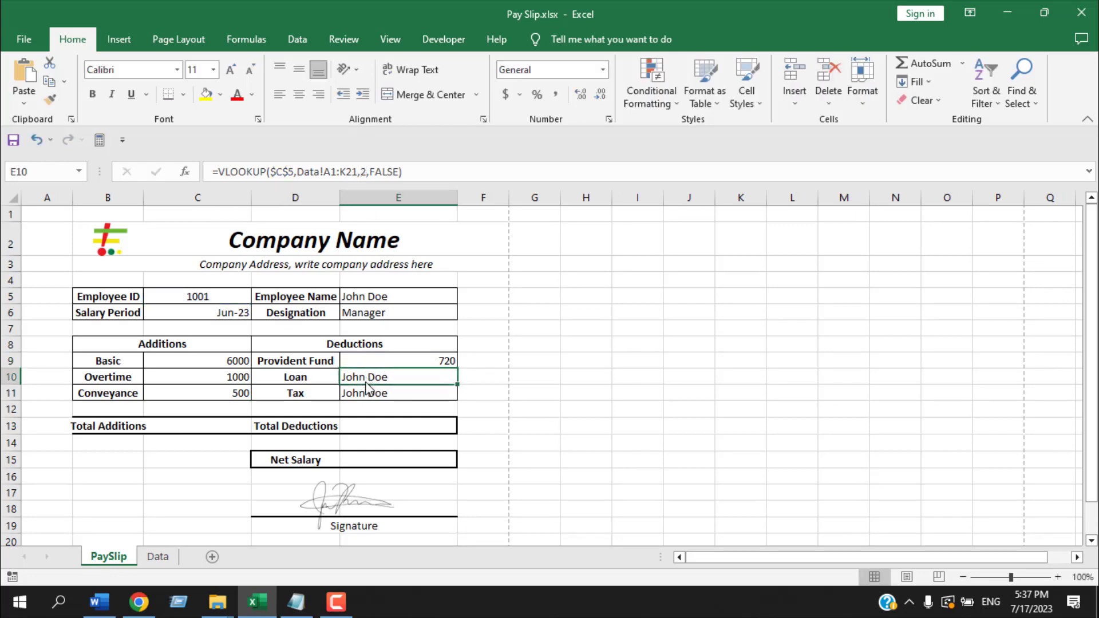
{"action": "double_click", "coordinate": [363, 173]}
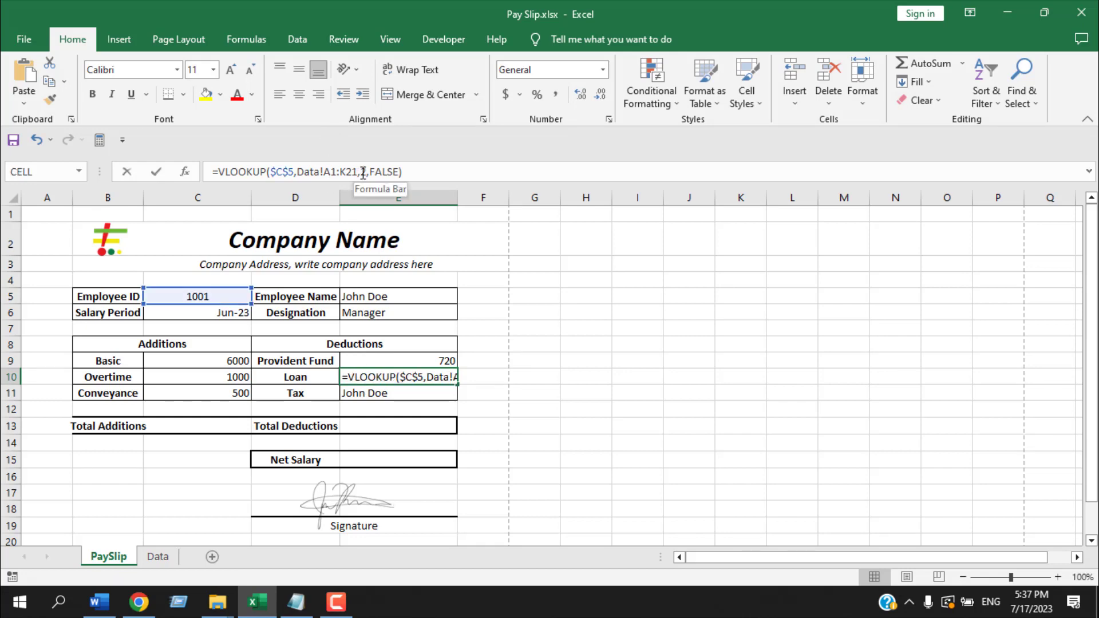
{"action": "type", "text": "9"}
{"action": "key", "text": "Return"}
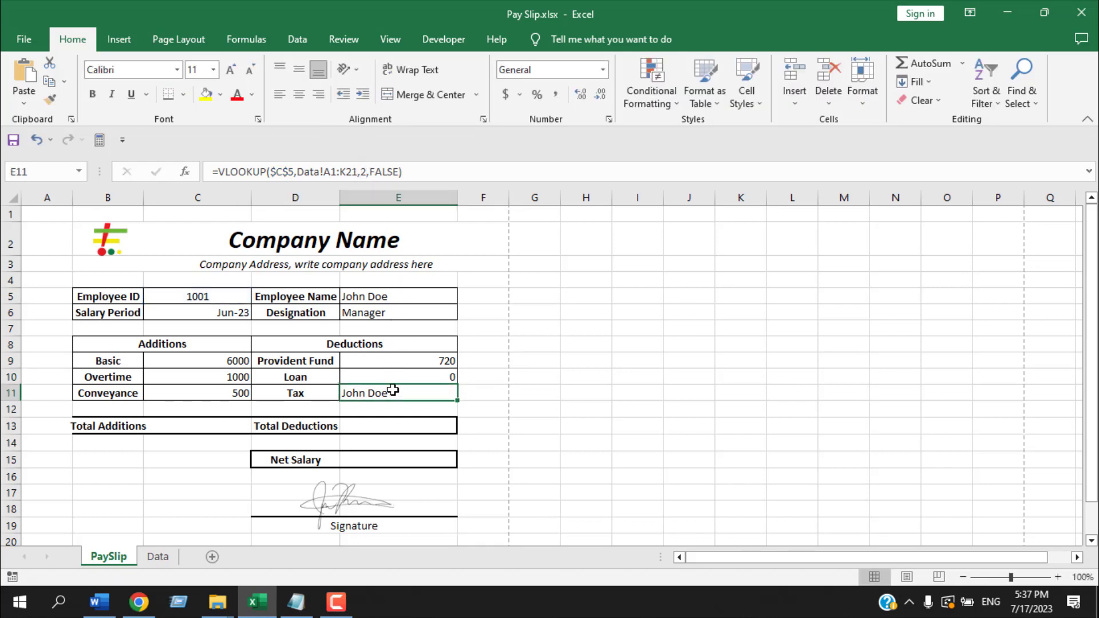
{"action": "left_click", "coordinate": [366, 172]}
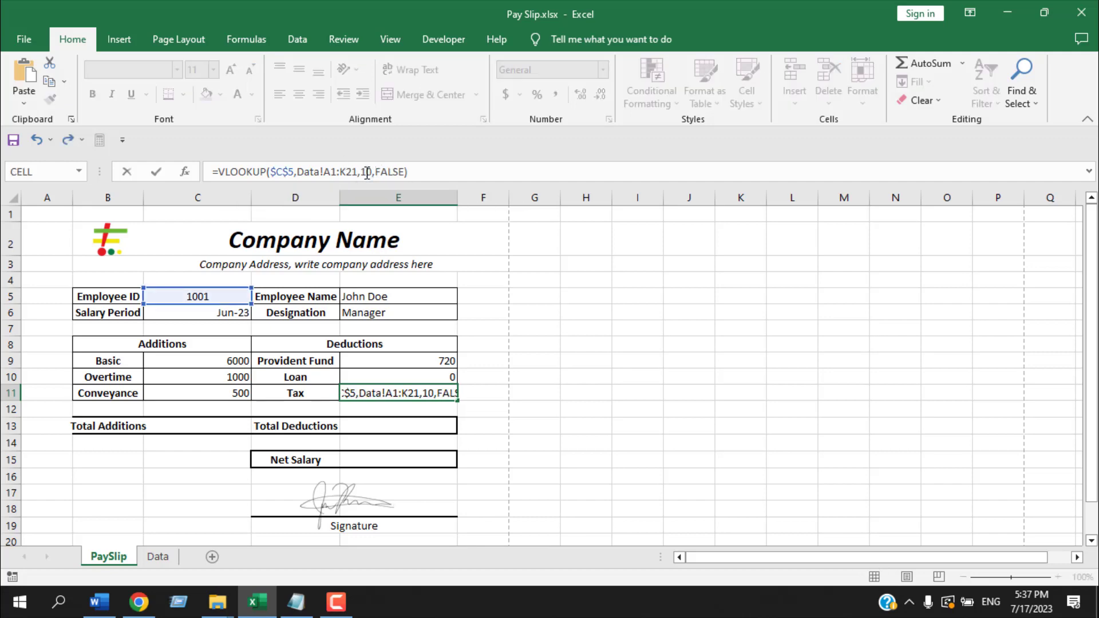
{"action": "key", "text": "Return"}
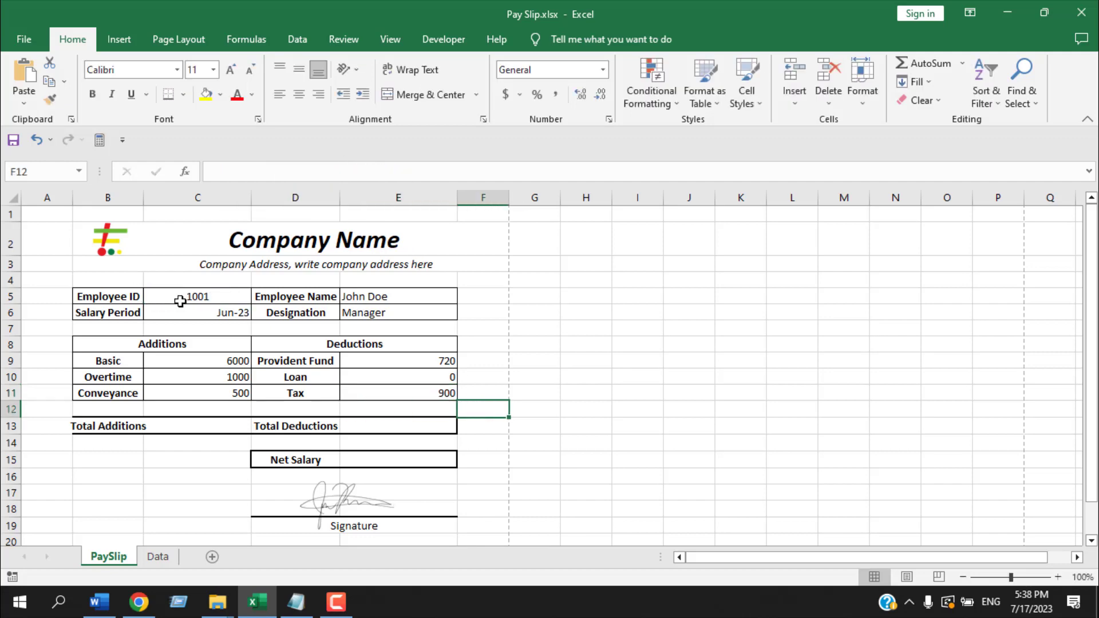
Choose employee ID 1002 from the C5 dropdown
{"action": "left_click", "coordinate": [180, 301]}
{"action": "left_click", "coordinate": [259, 295]}
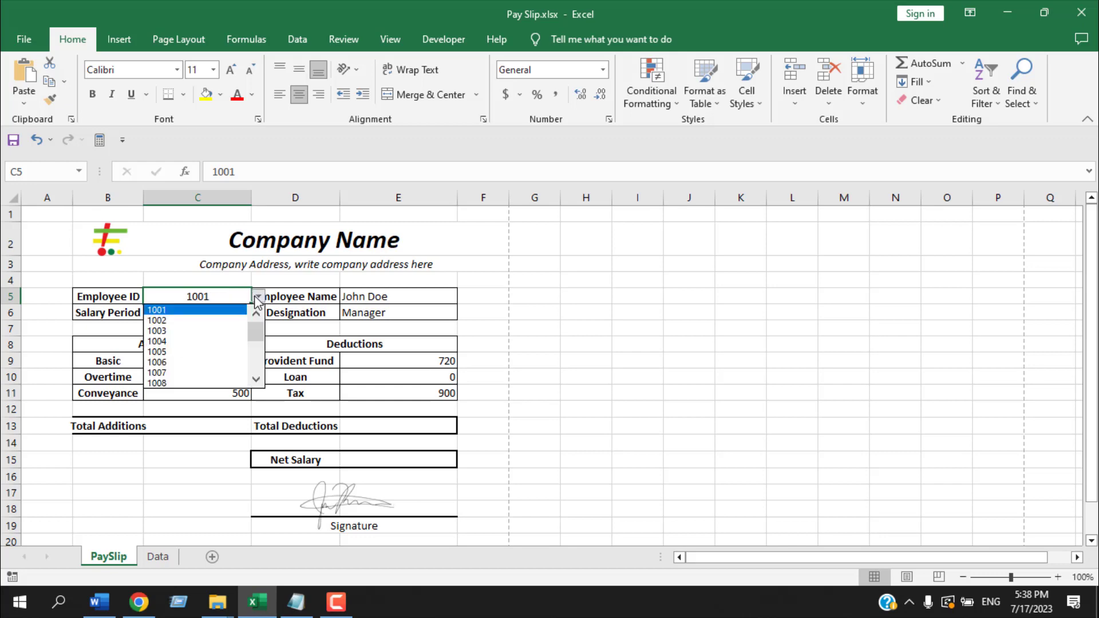
{"action": "left_click", "coordinate": [235, 322]}
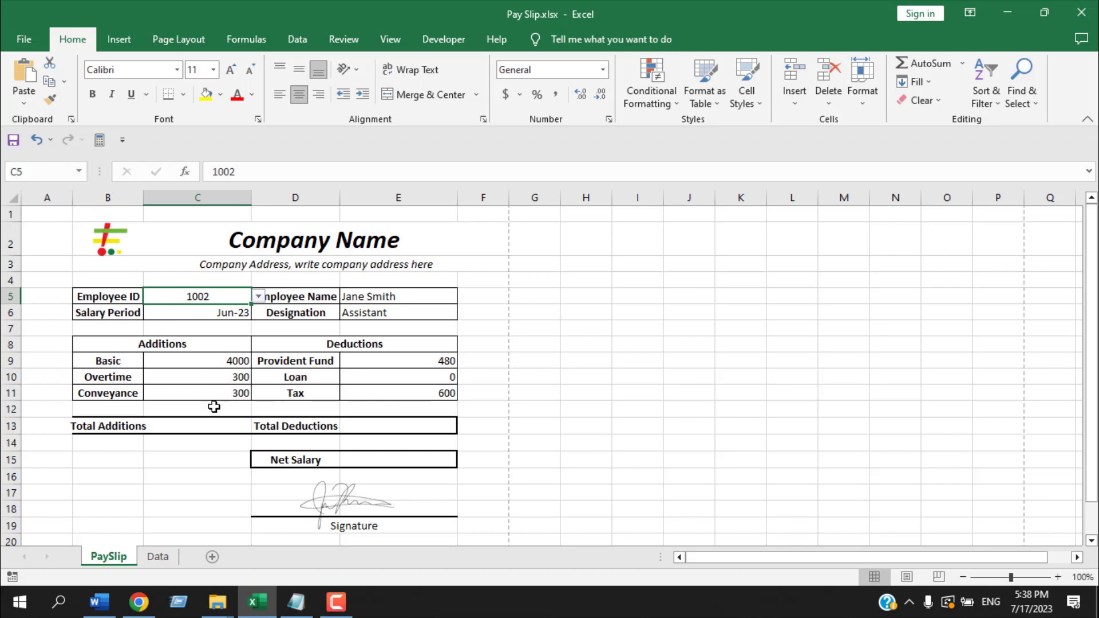
{"action": "left_click", "coordinate": [527, 413]}
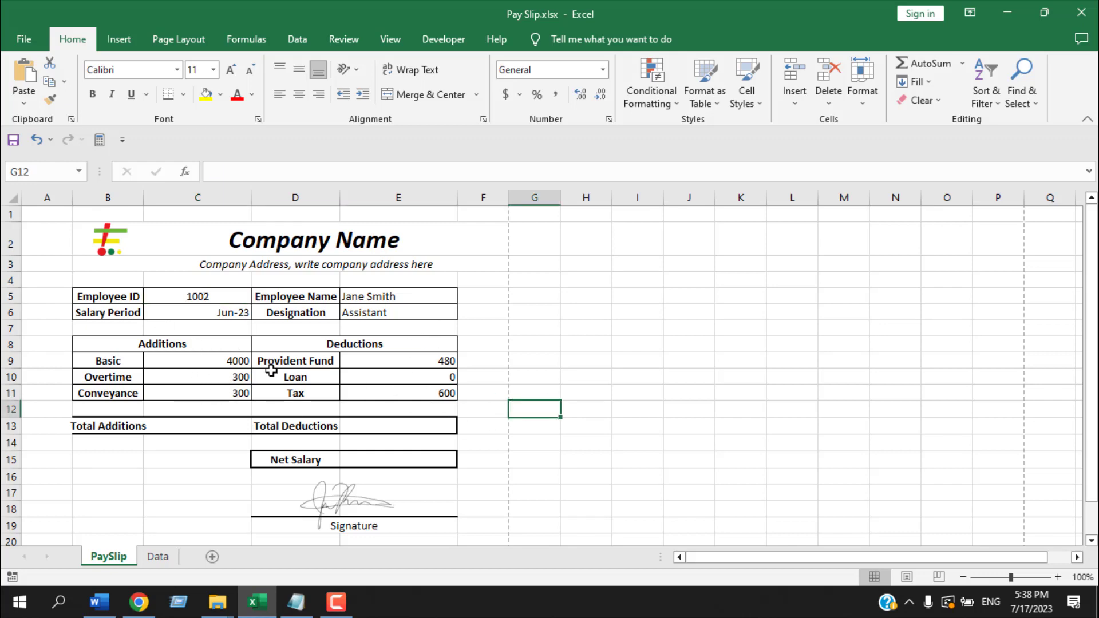
Centre the salary period, name, designation, addition and deduction values
{"action": "left_click", "coordinate": [217, 318]}
{"action": "left_click_drag", "start_coordinate": [361, 295], "coordinate": [378, 312]}
{"action": "left_click_drag", "start_coordinate": [402, 354], "coordinate": [386, 395]}
{"action": "left_click_drag", "start_coordinate": [235, 368], "coordinate": [238, 390]}
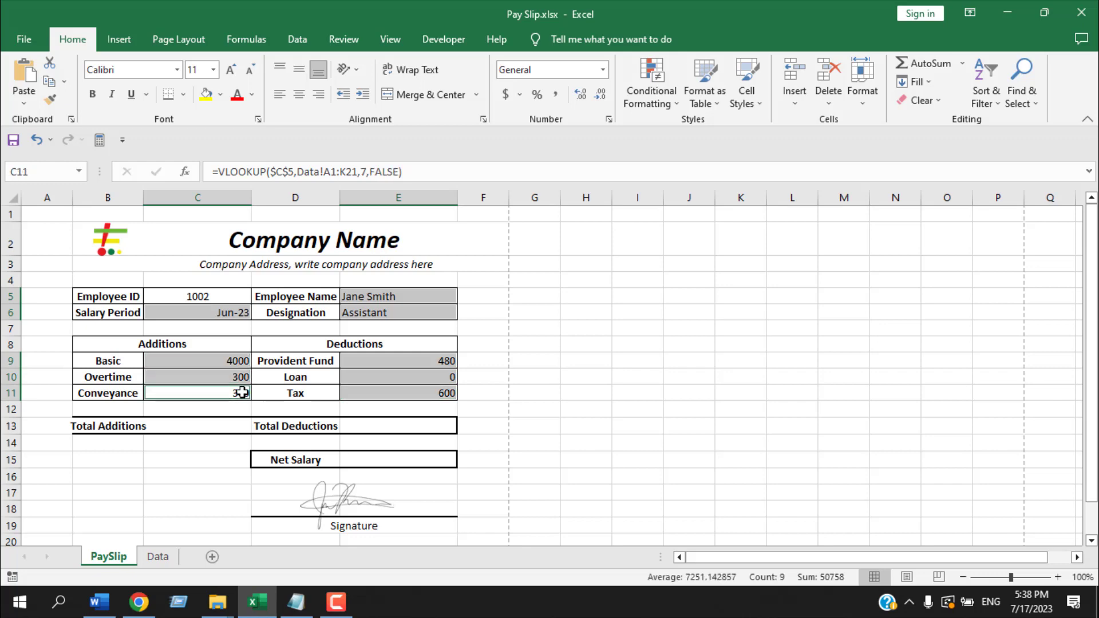
{"action": "left_click", "coordinate": [299, 95]}
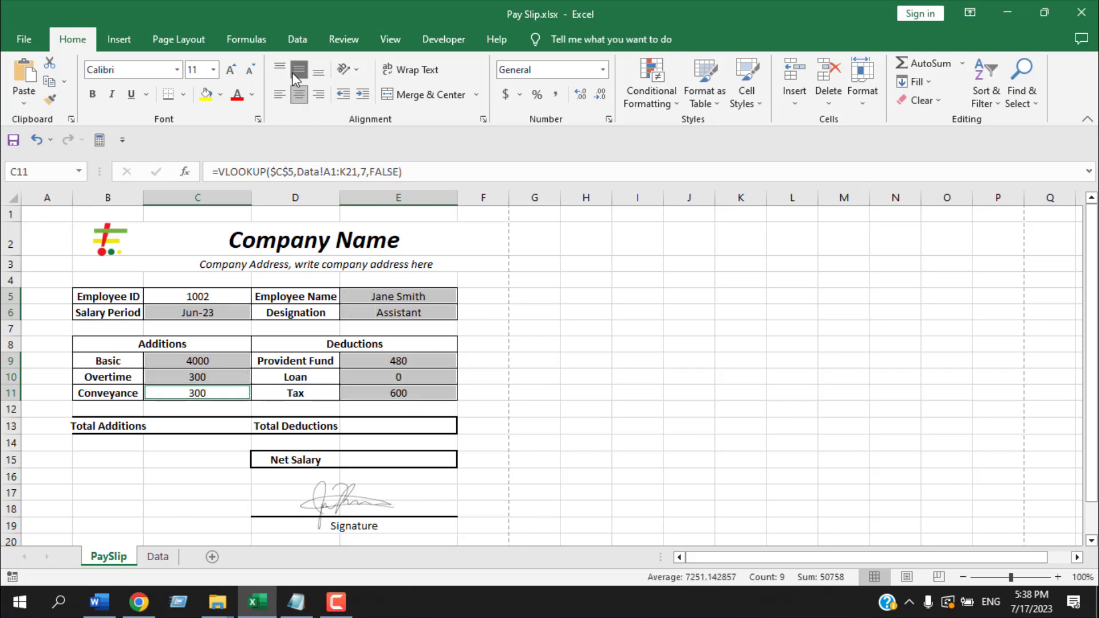
{"action": "left_click", "coordinate": [474, 384]}
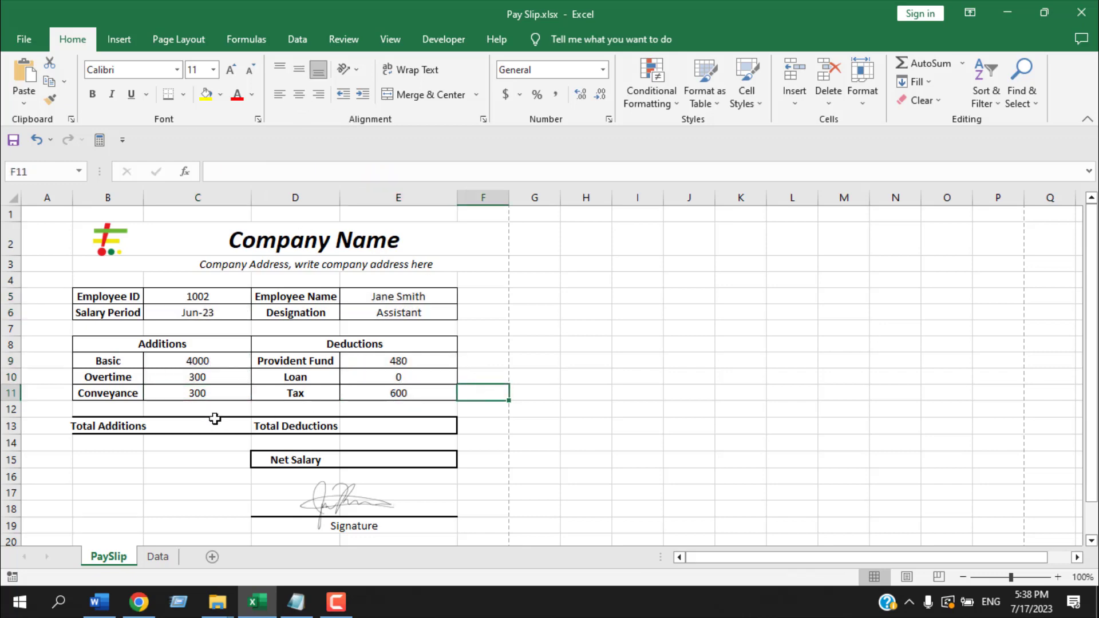
Apply Accounting number format to amounts C9:C11 and E9:E11
{"action": "left_click_drag", "start_coordinate": [190, 359], "coordinate": [201, 389]}
{"action": "left_click_drag", "start_coordinate": [416, 362], "coordinate": [416, 389]}
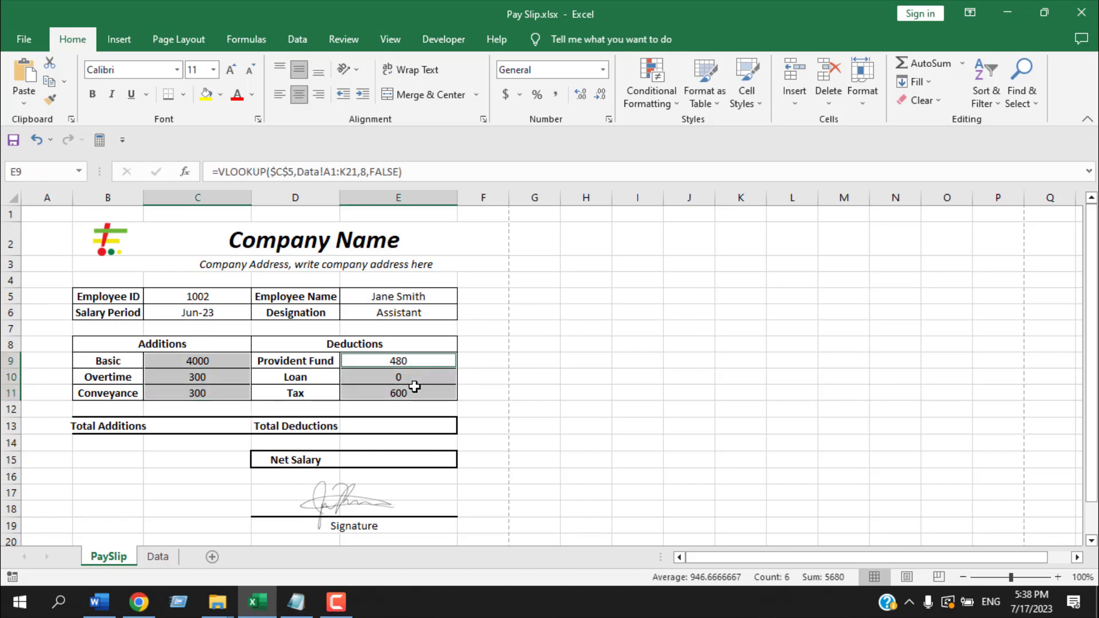
{"action": "left_click", "coordinate": [506, 95]}
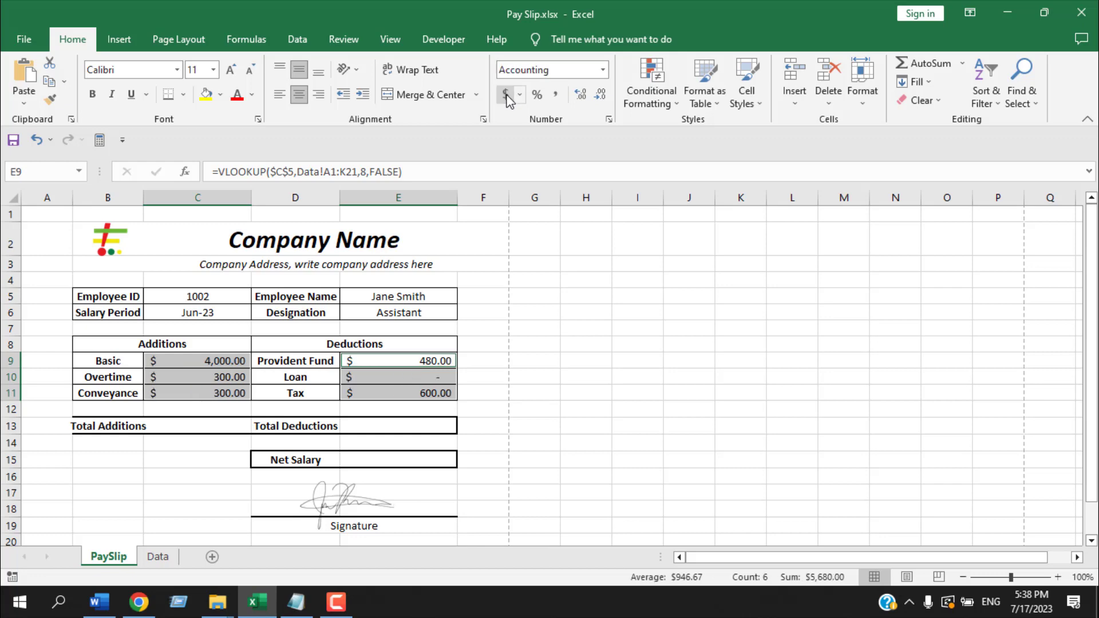
{"action": "left_click", "coordinate": [175, 426]}
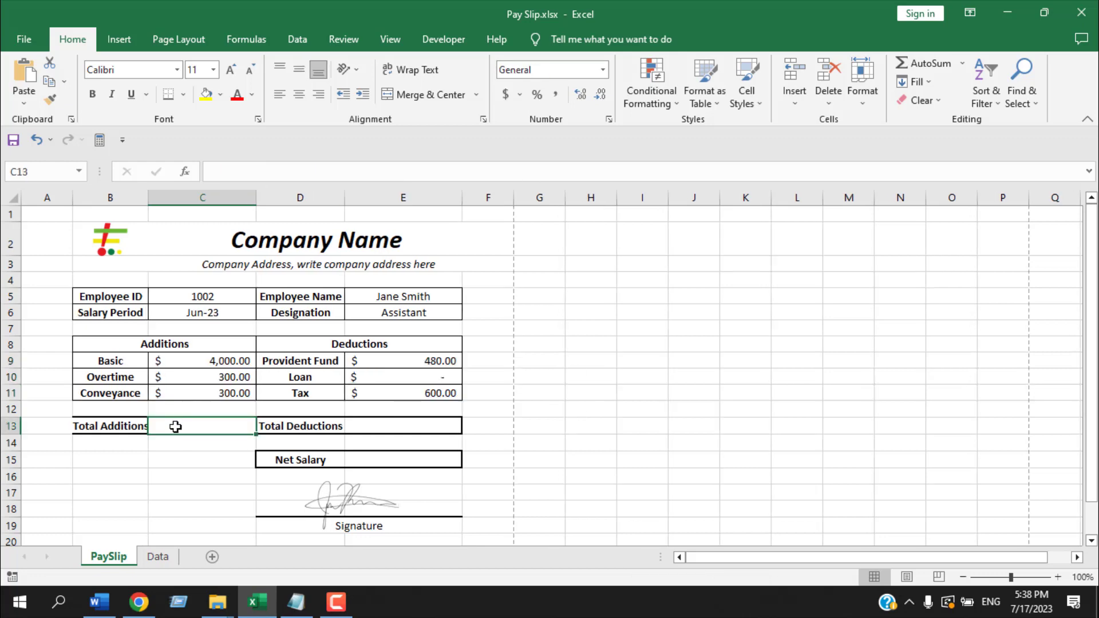
Enter =SUM(C9:C11) in C13 for Total Additions
{"action": "type", "text": "="}
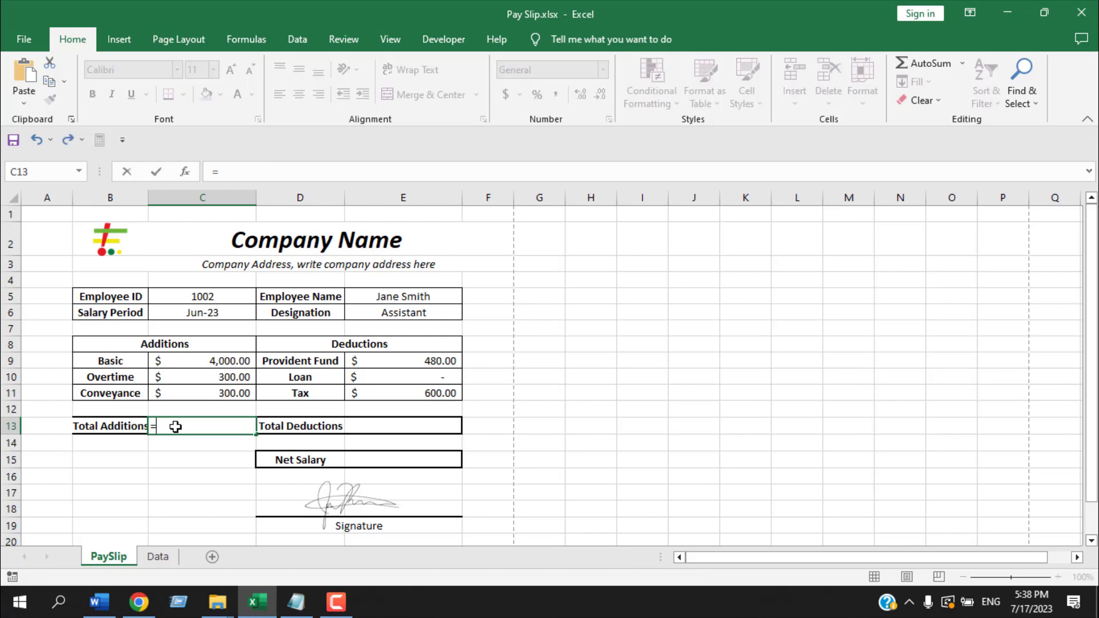
{"action": "type", "text": "u"}
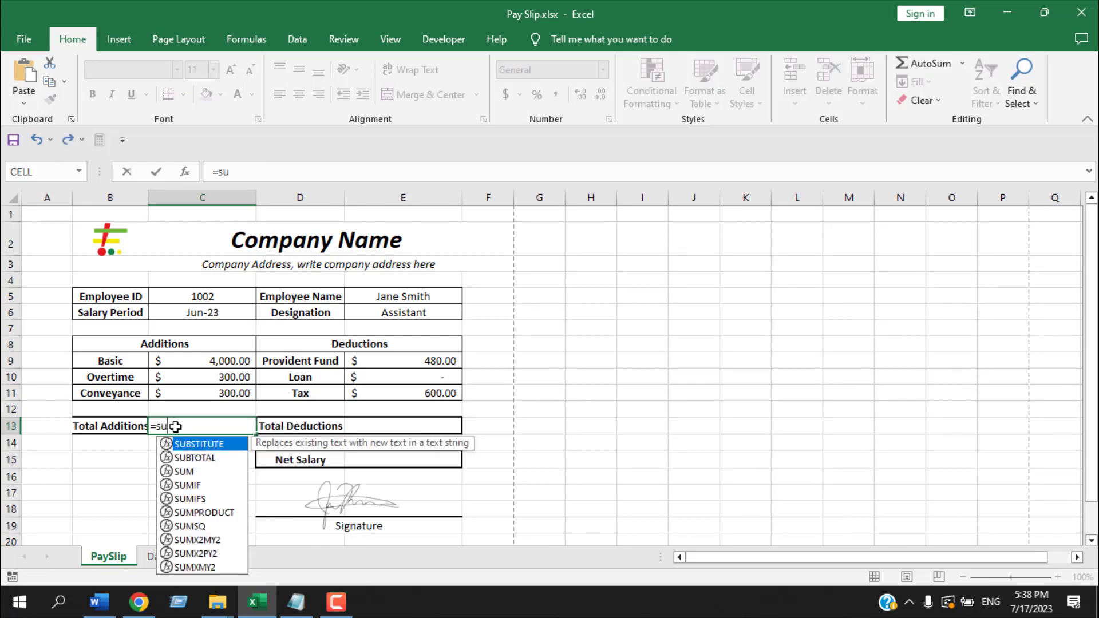
{"action": "type", "text": "m"}
{"action": "key", "text": "Tab"}
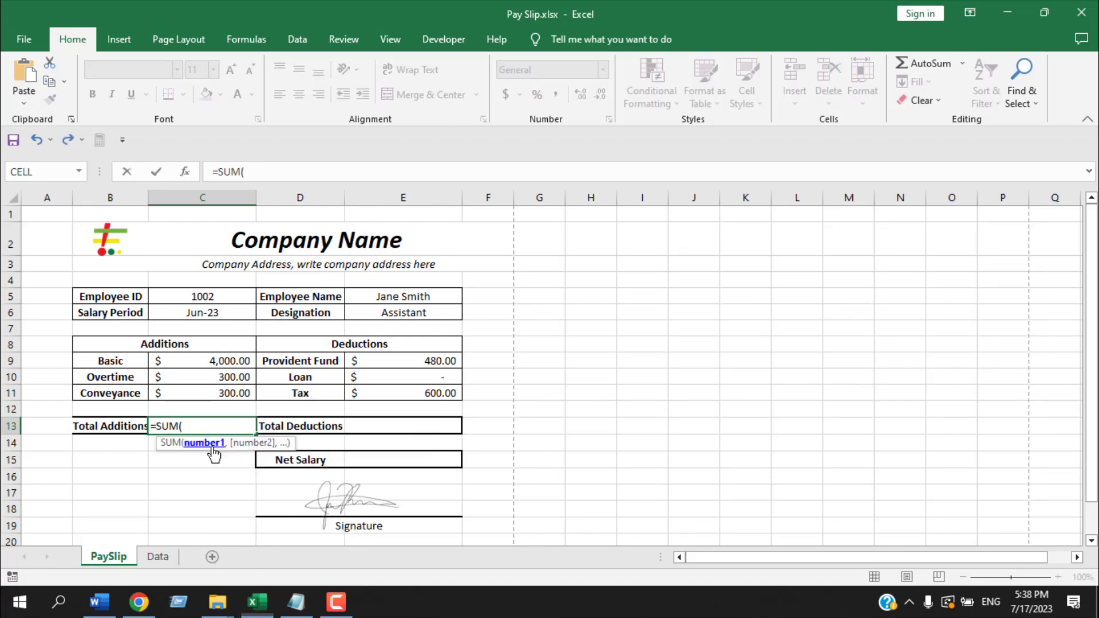
{"action": "left_click_drag", "start_coordinate": [226, 362], "coordinate": [226, 393]}
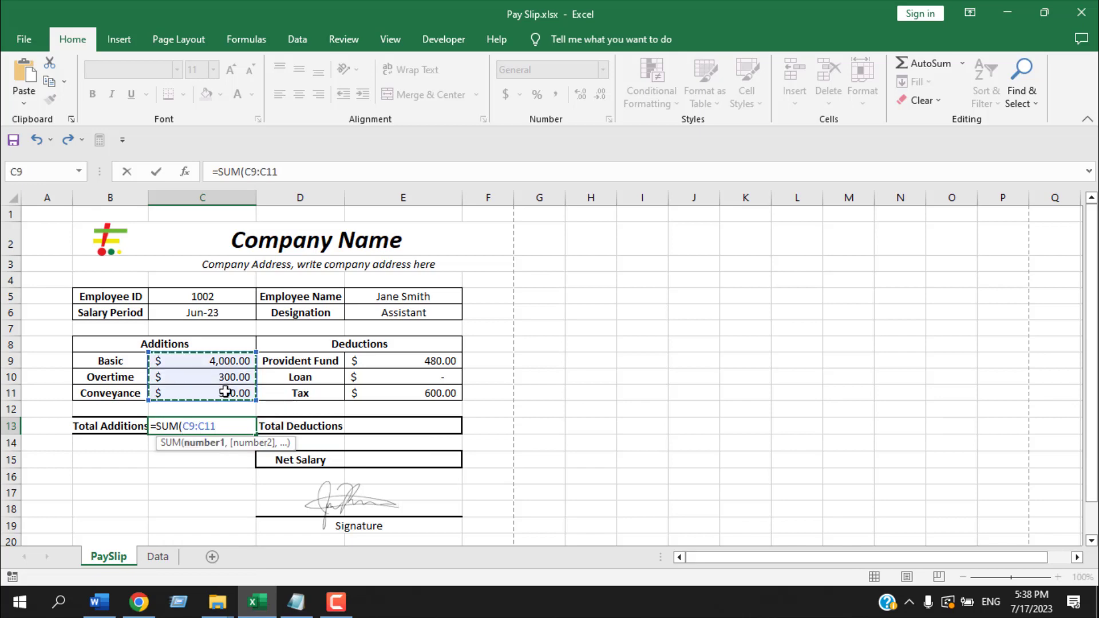
{"action": "type", "text": ")"}
{"action": "key", "text": "Return"}
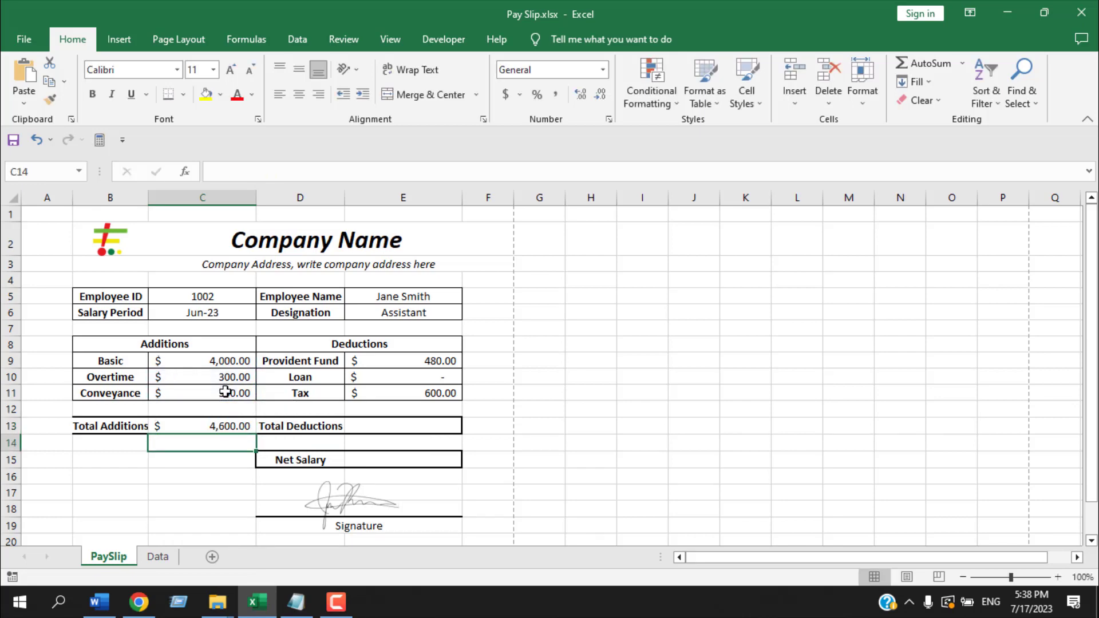
{"action": "left_click", "coordinate": [202, 425]}
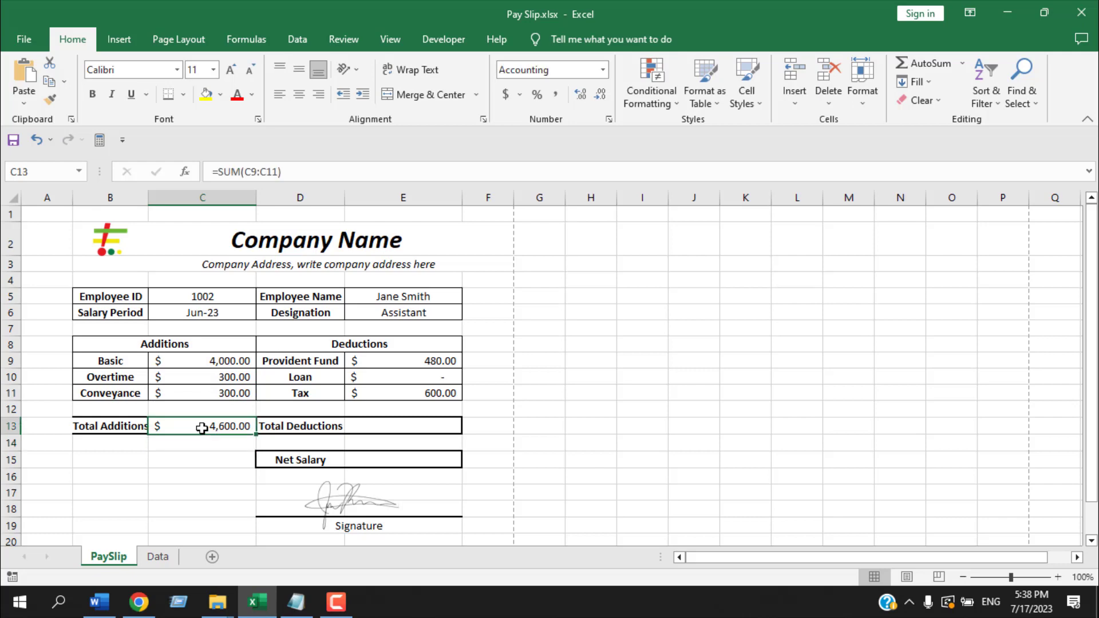
Enter =SUM(E9:E11) in E13 for Total Deductions
{"action": "left_click", "coordinate": [375, 426]}
{"action": "type", "text": "="}
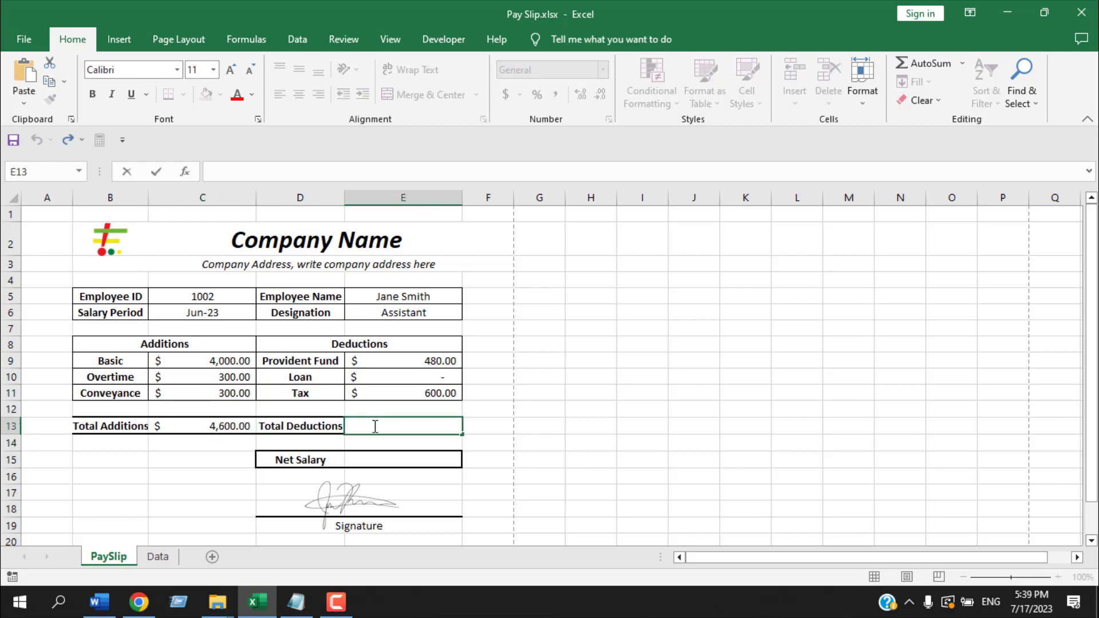
{"action": "type", "text": "sum"}
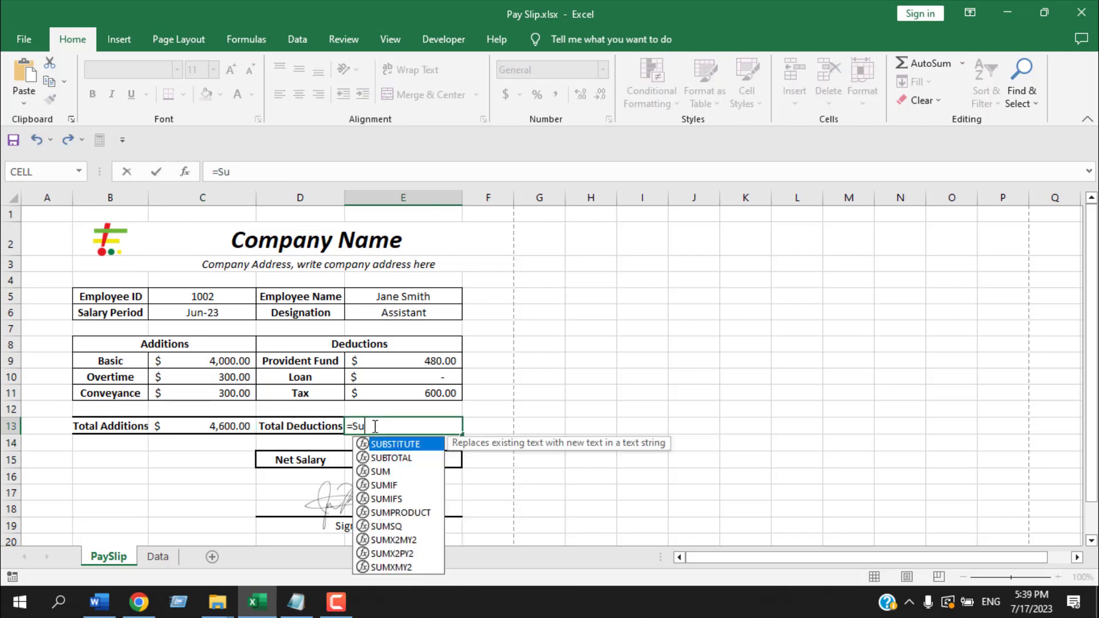
{"action": "key", "text": "Tab"}
{"action": "left_click_drag", "start_coordinate": [429, 360], "coordinate": [430, 387]}
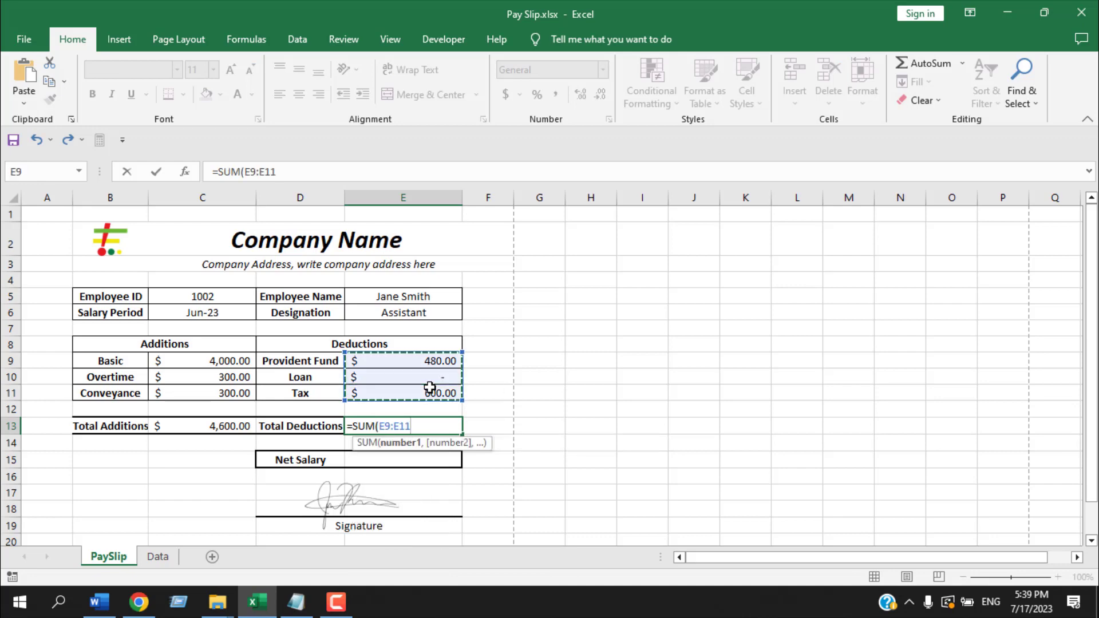
{"action": "type", "text": ")"}
{"action": "key", "text": "Return"}
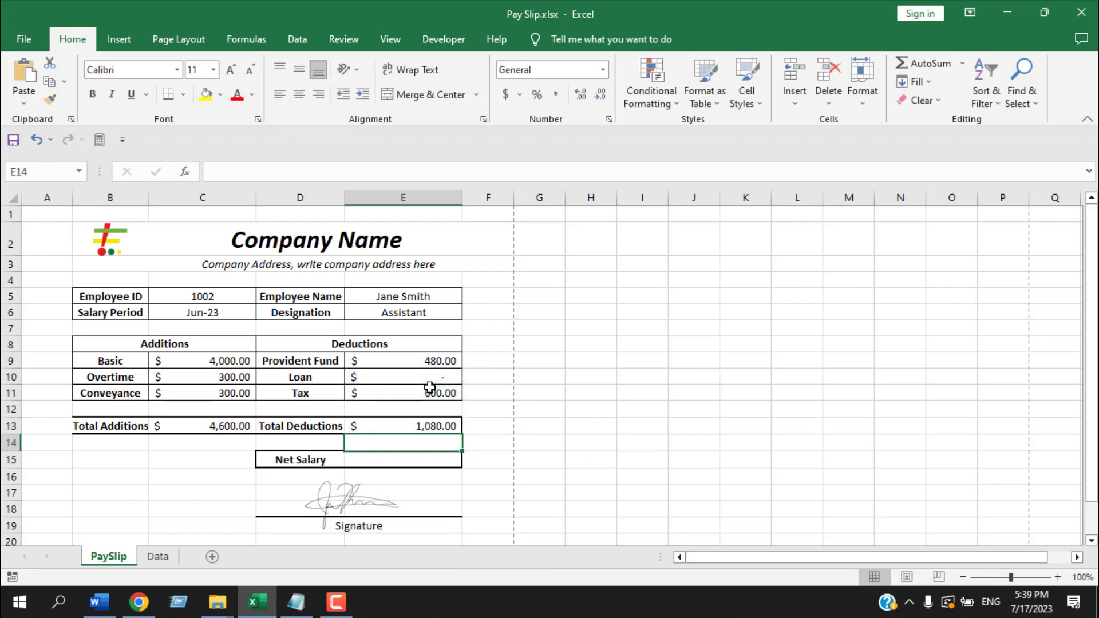
{"action": "scroll", "coordinate": [403, 430], "scroll_direction": "down", "scroll_amount": 1}
Enter =C13-E13 in E15 so Net Salary shows $ 3,520.00
{"action": "scroll", "coordinate": [403, 430], "scroll_direction": "down", "scroll_amount": 1}
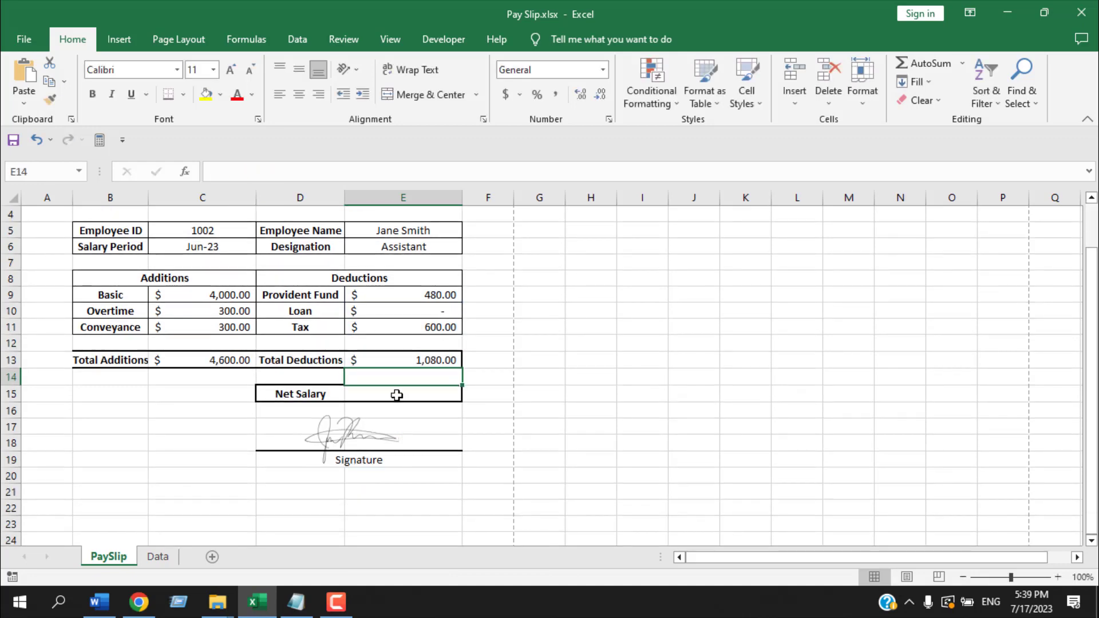
{"action": "left_click", "coordinate": [396, 391]}
{"action": "type", "text": "+"}
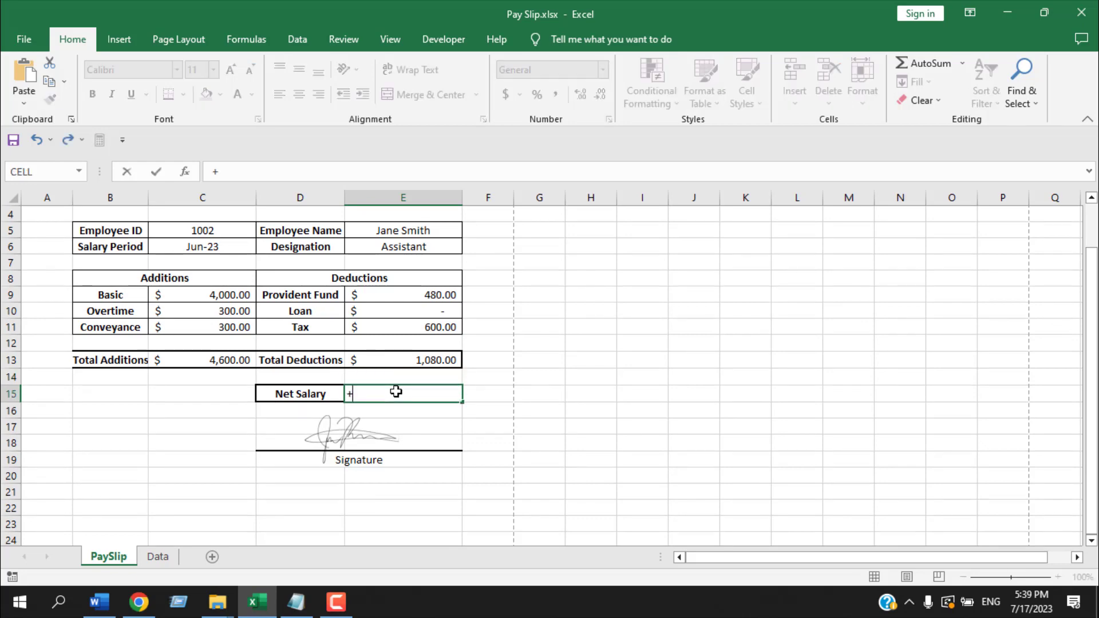
{"action": "key", "text": "Escape"}
{"action": "type", "text": "="}
{"action": "left_click", "coordinate": [216, 359]}
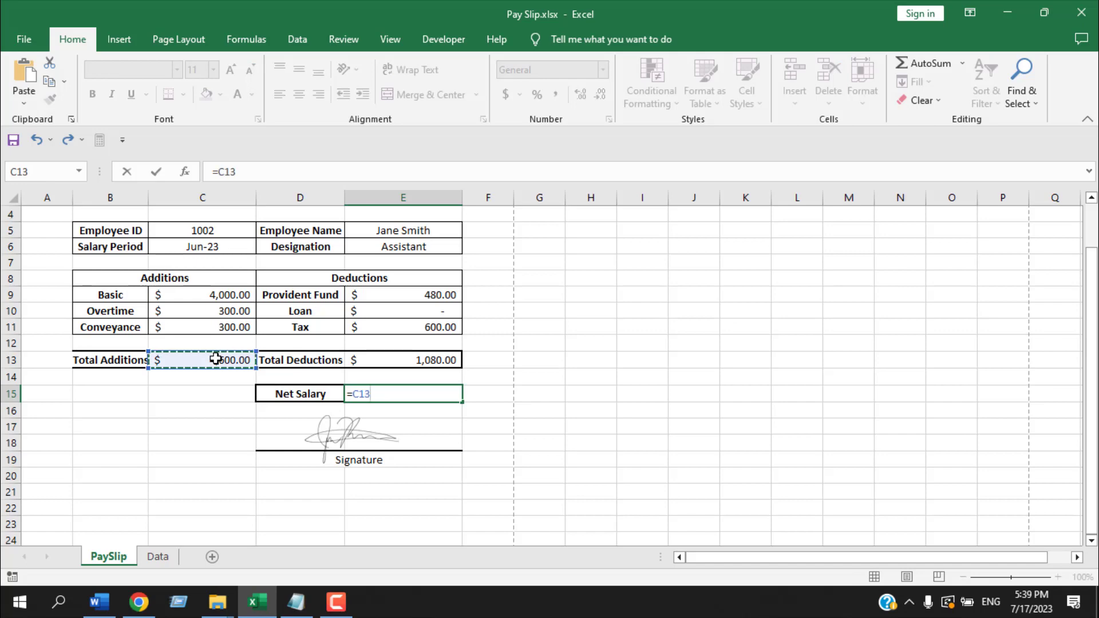
{"action": "type", "text": "-"}
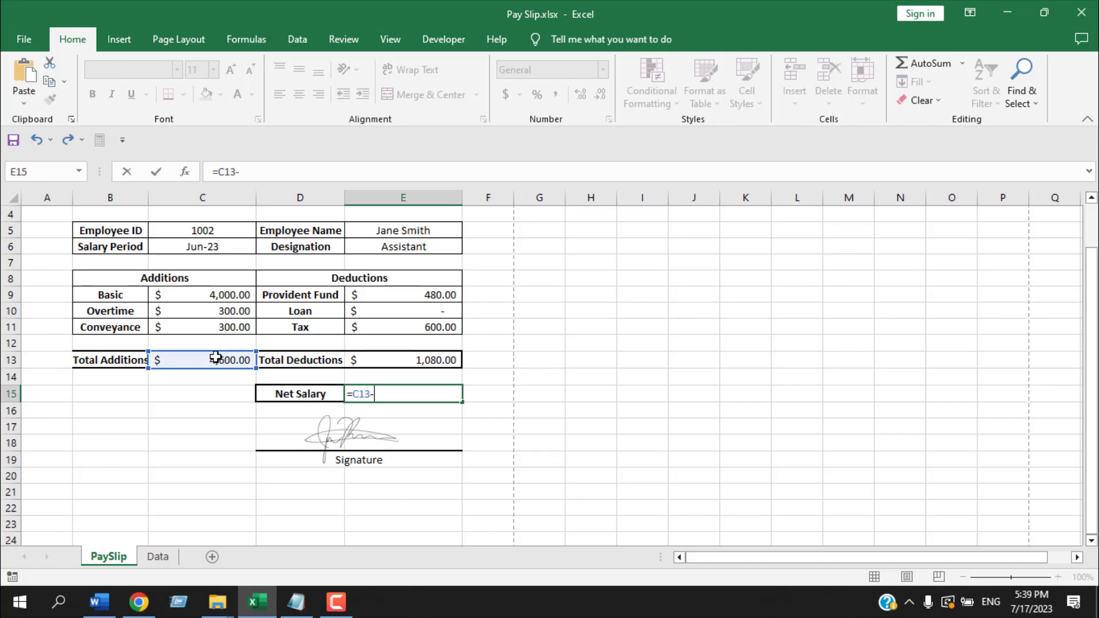
{"action": "left_click", "coordinate": [429, 362]}
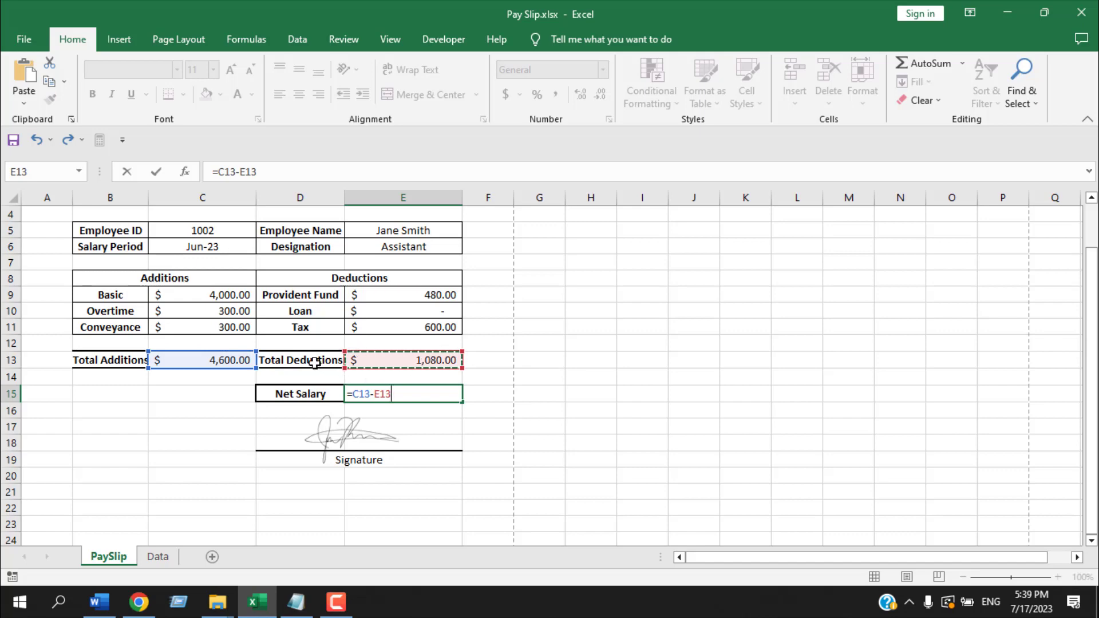
{"action": "key", "text": "Return"}
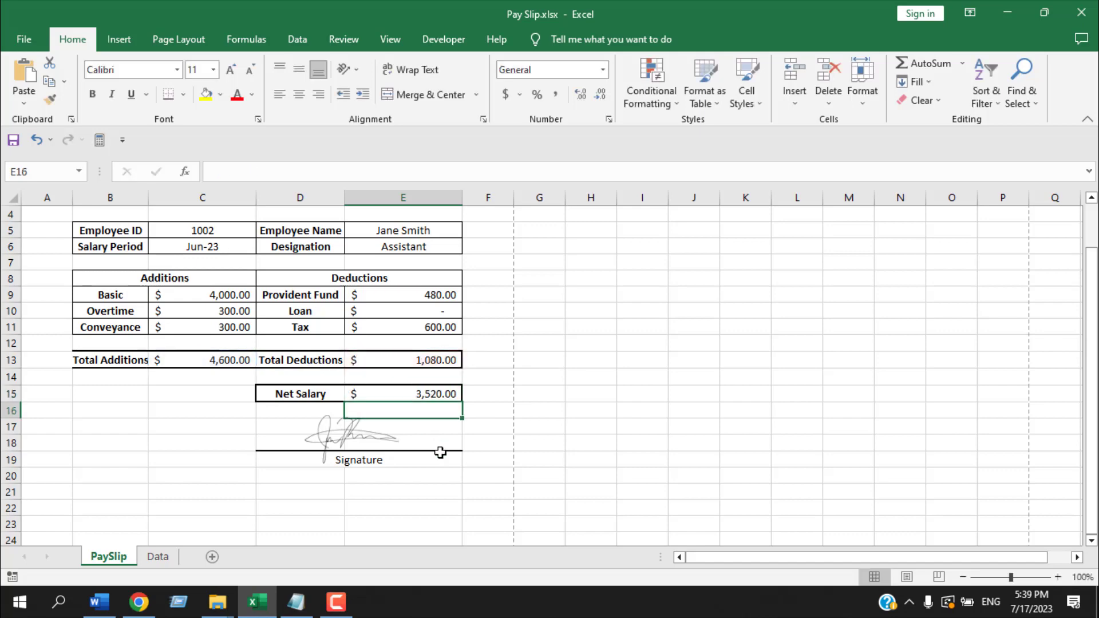
{"action": "left_click", "coordinate": [404, 394]}
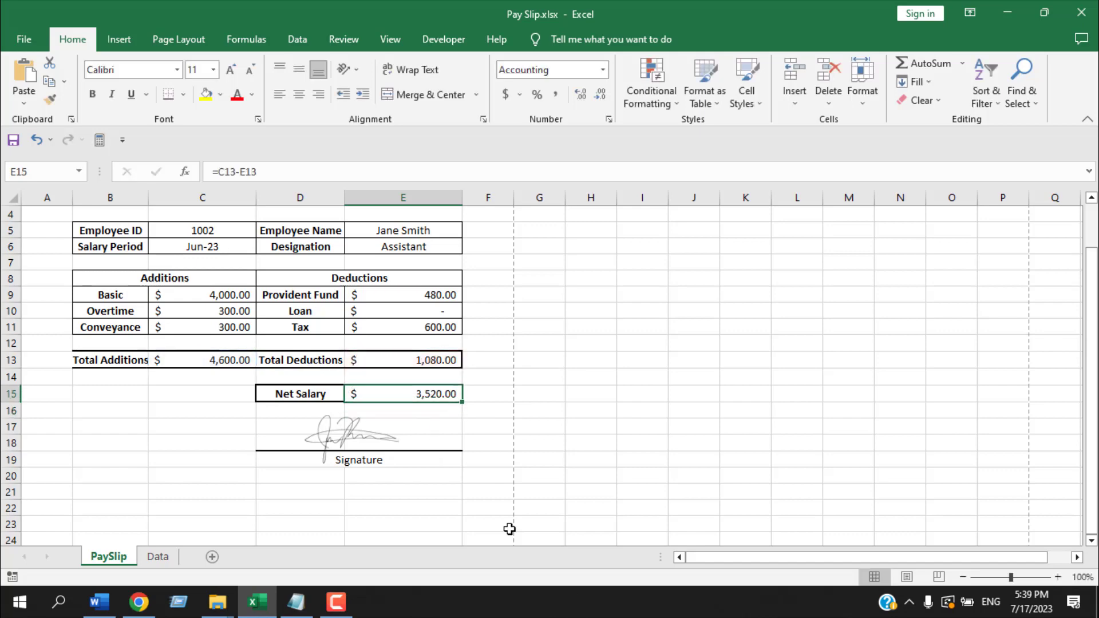
{"action": "scroll", "coordinate": [509, 528], "scroll_direction": "up", "scroll_amount": 1}
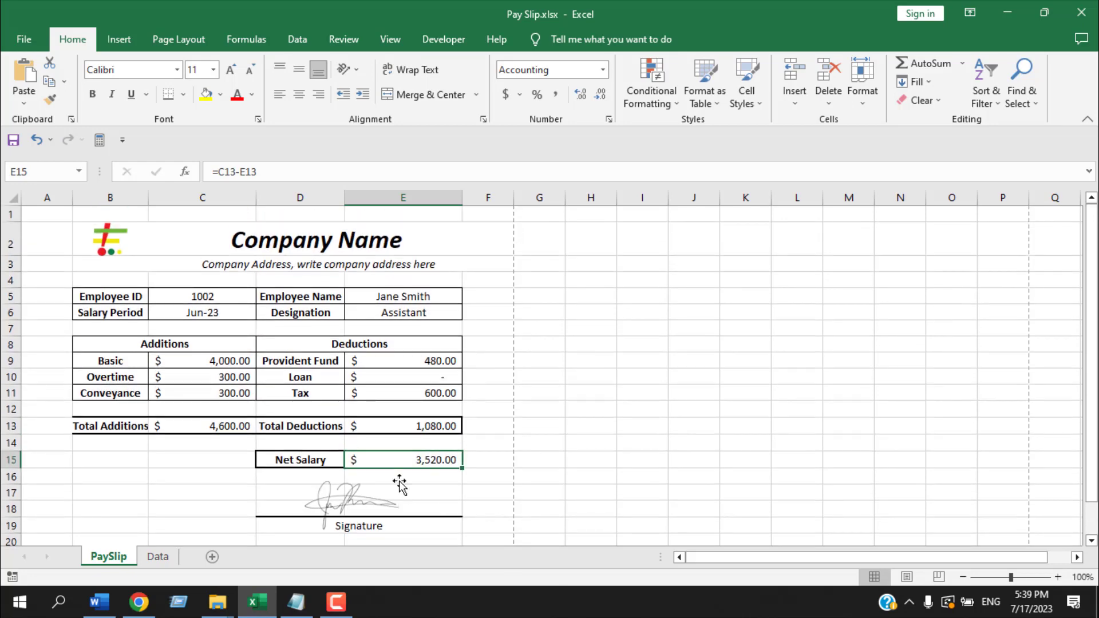
Select employee ID 1008 in C5 and check the payslip in print preview
{"action": "left_click", "coordinate": [246, 296]}
{"action": "left_click", "coordinate": [263, 295]}
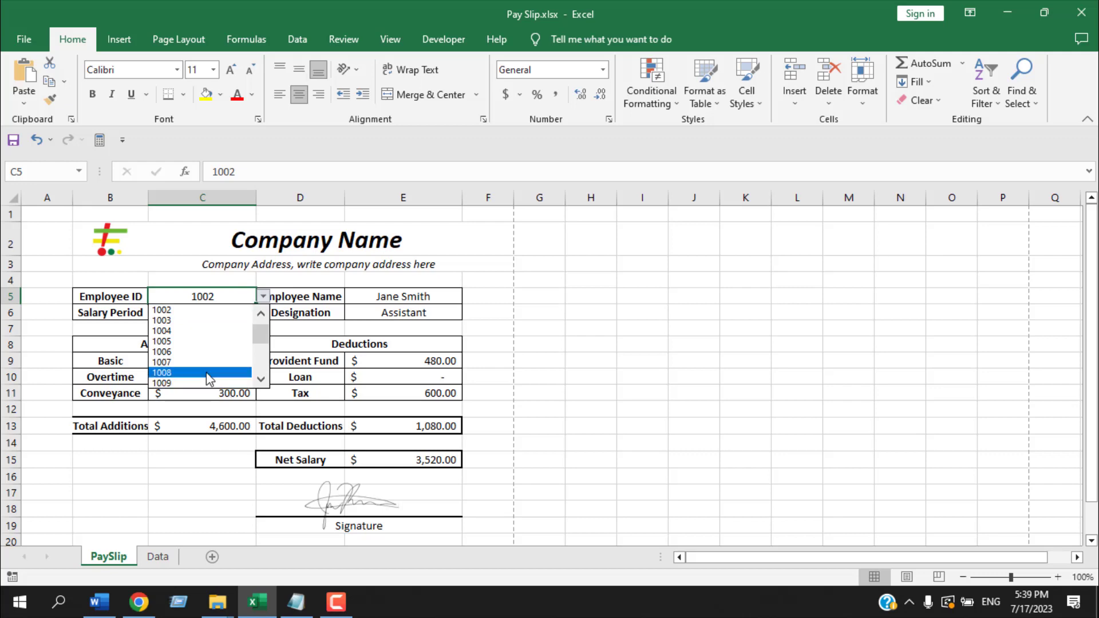
{"action": "left_click", "coordinate": [208, 375]}
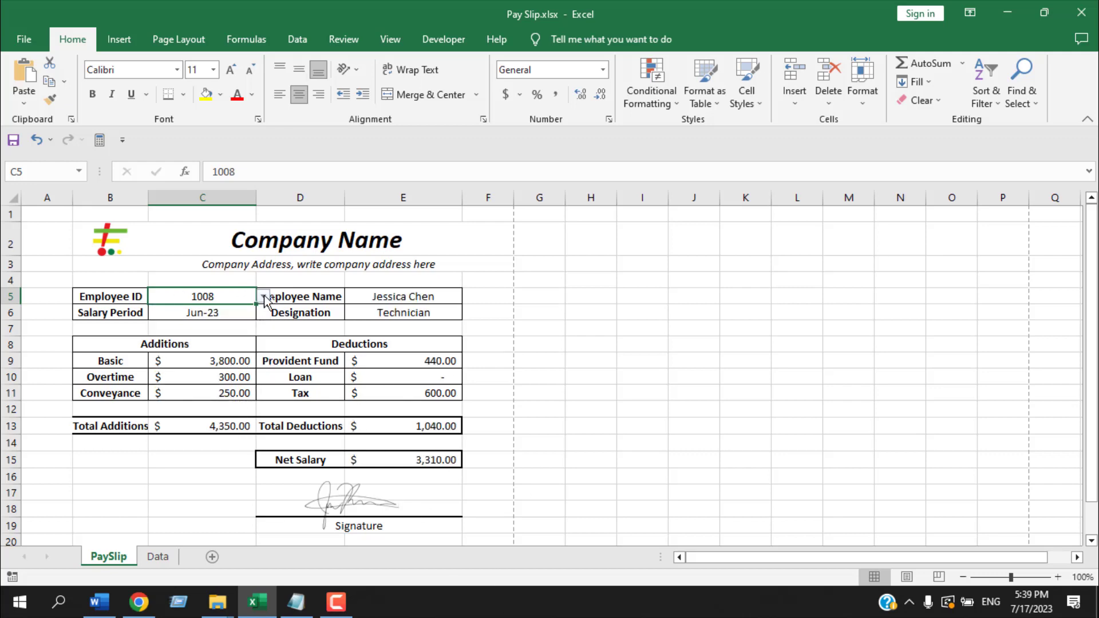
{"action": "key", "text": "ctrl+p"}
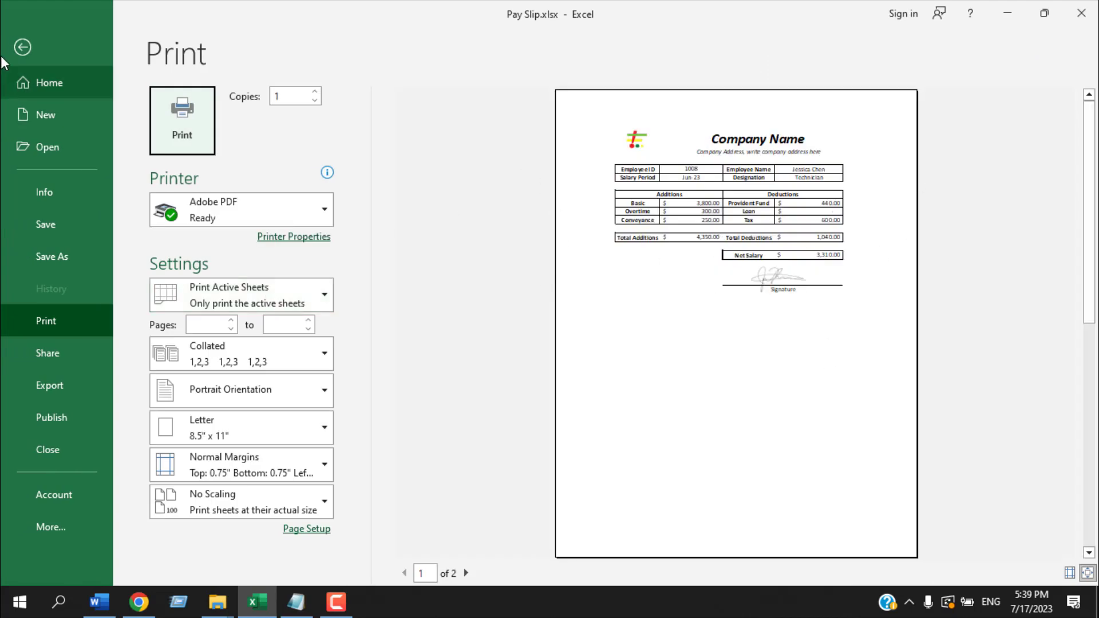
{"action": "left_click", "coordinate": [22, 48]}
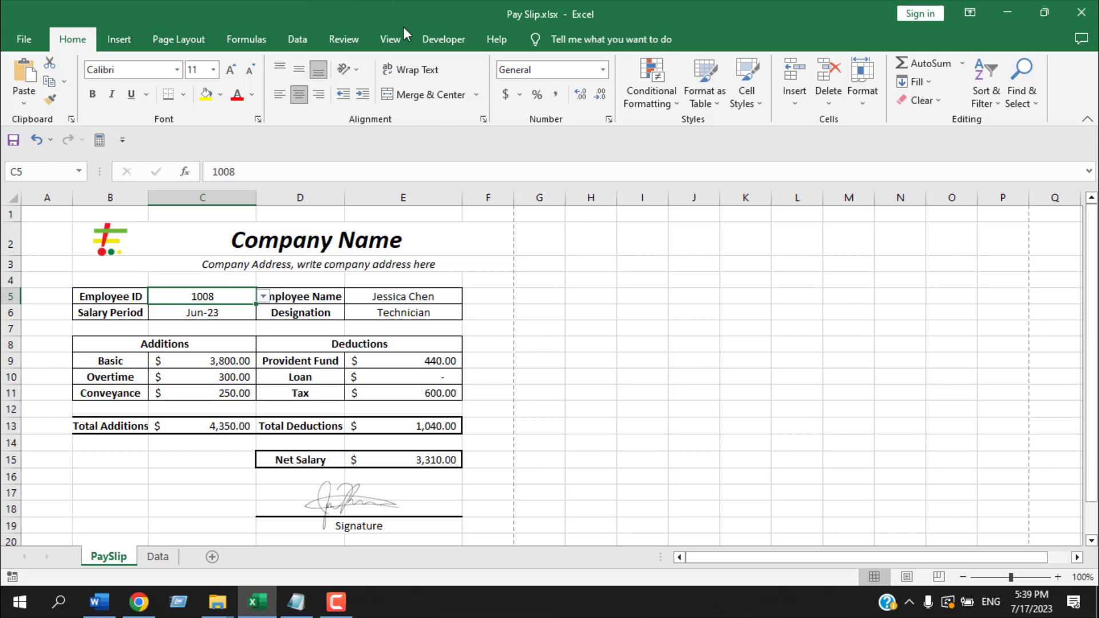
Open the Visual Basic editor from the Developer tab and insert a new module
{"action": "left_click", "coordinate": [446, 46]}
{"action": "left_click", "coordinate": [24, 95]}
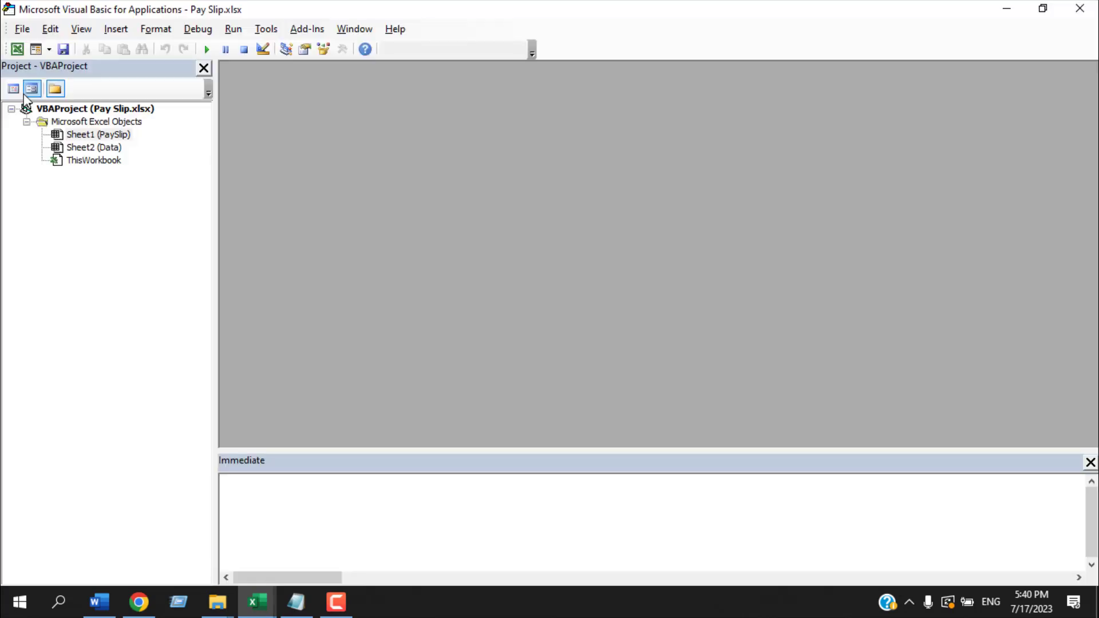
{"action": "left_click", "coordinate": [115, 28]}
{"action": "left_click", "coordinate": [129, 85]}
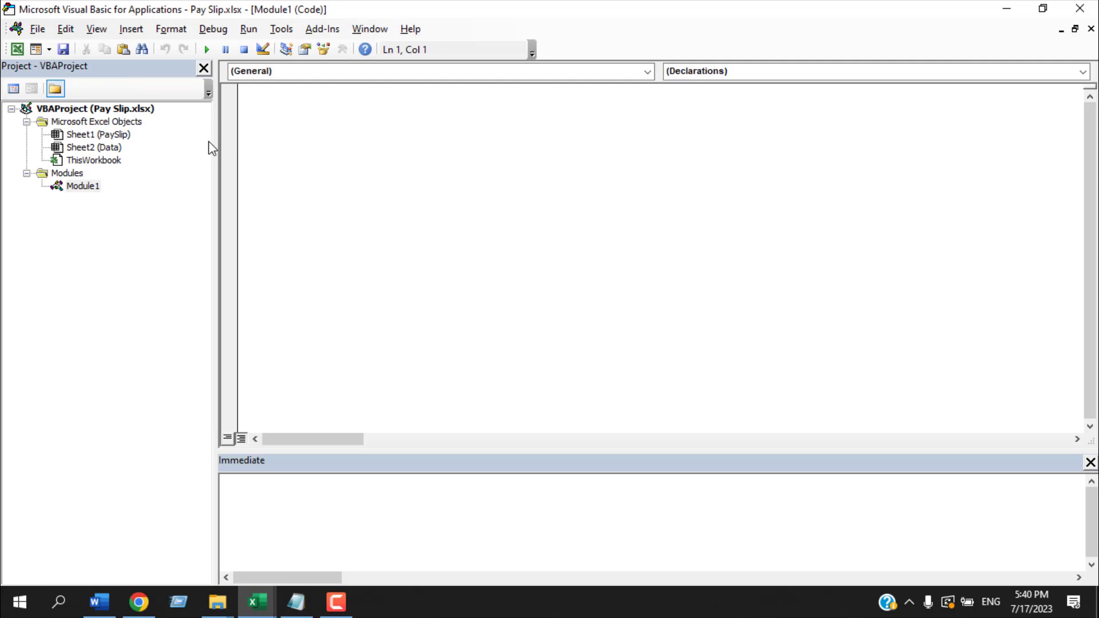
Write Sub PaySlipPDF() with a For i = 2 To 21 loop inside
{"action": "type", "text": "Sub PaySlipPDF"}
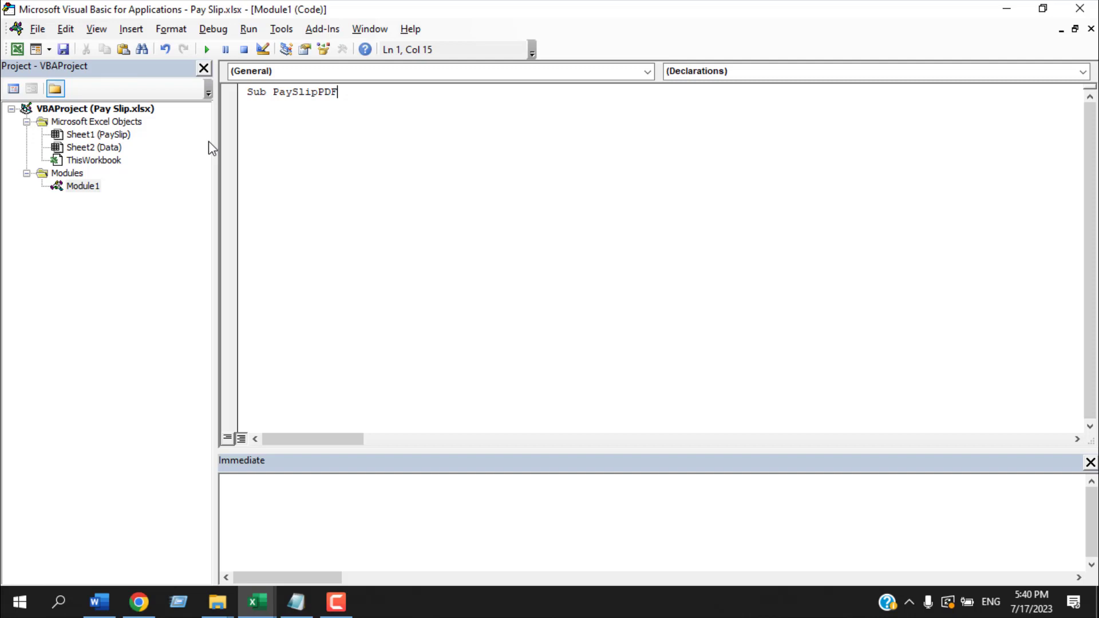
{"action": "key", "text": "Return"}
{"action": "key", "text": "Return"}
{"action": "key", "text": "Return"}
{"action": "key", "text": "Return"}
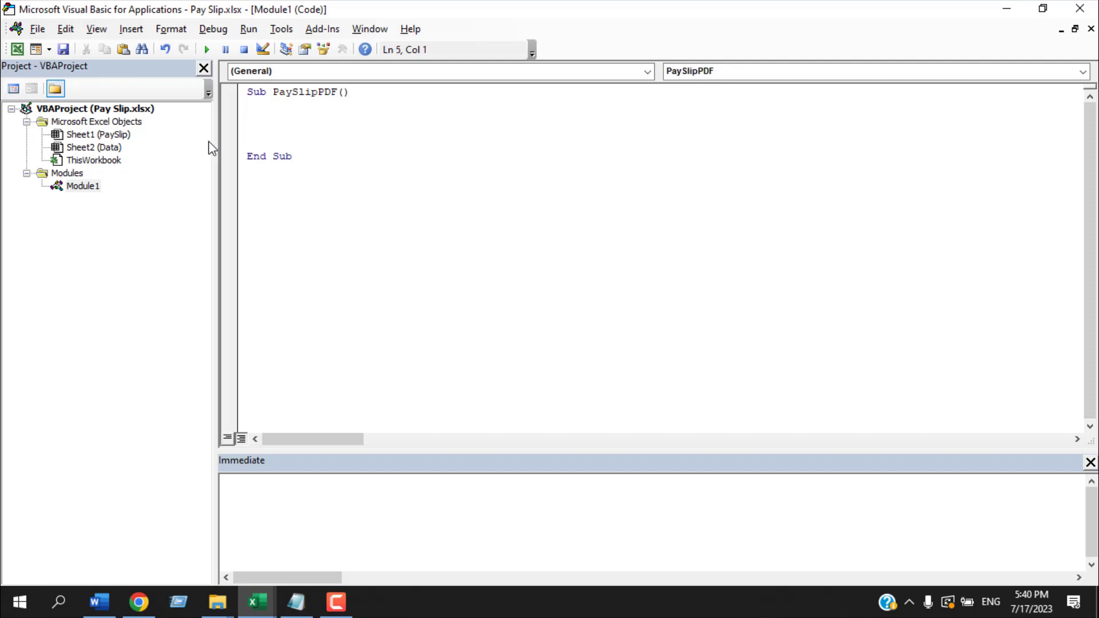
{"action": "key", "text": "Up"}
{"action": "key", "text": "Up"}
{"action": "key", "text": "Up"}
{"action": "type", "text": "For i = 2 to 21"}
{"action": "key", "text": "Return"}
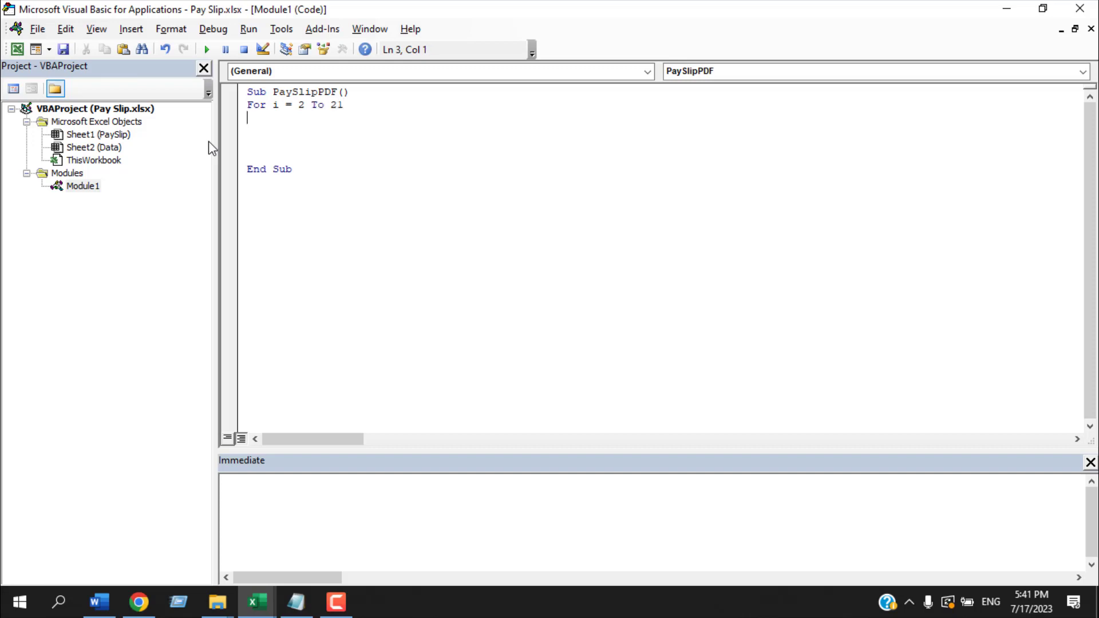